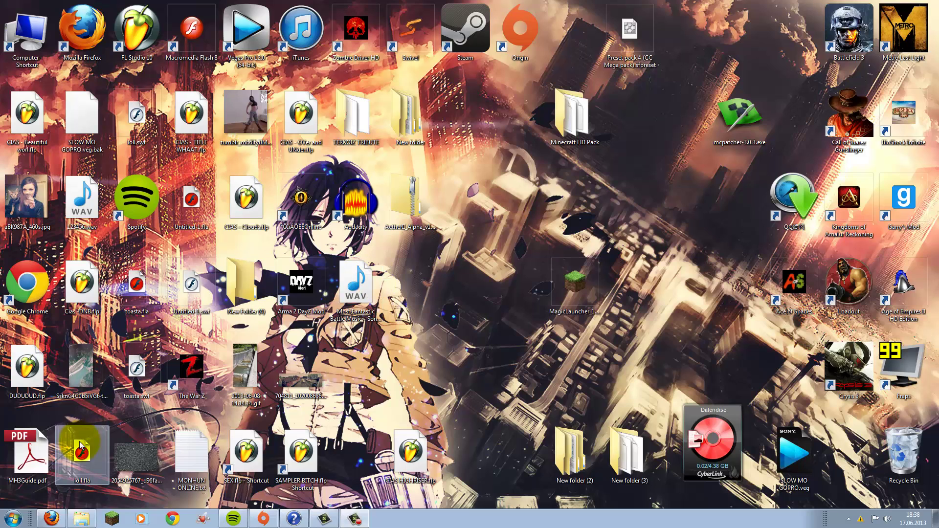
{"action": "left_click", "coordinate": [52, 520]}
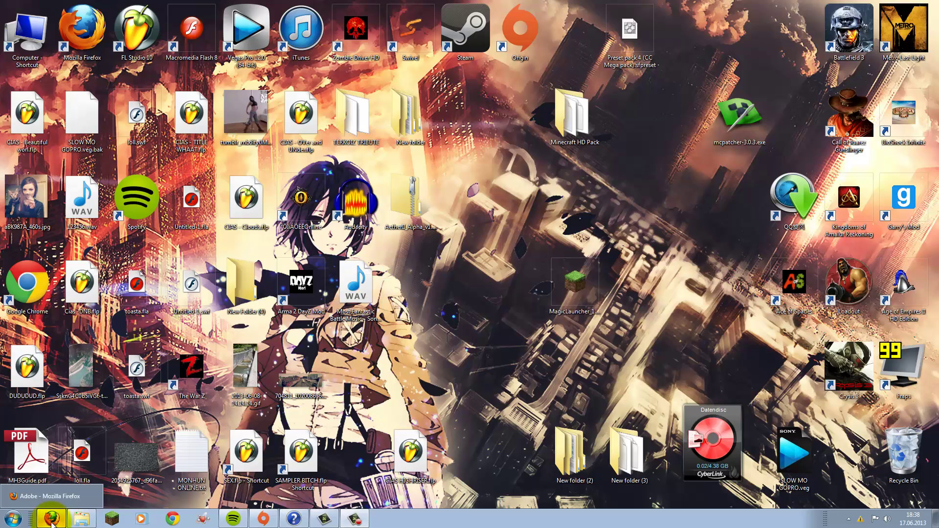
{"action": "left_click", "coordinate": [51, 519]}
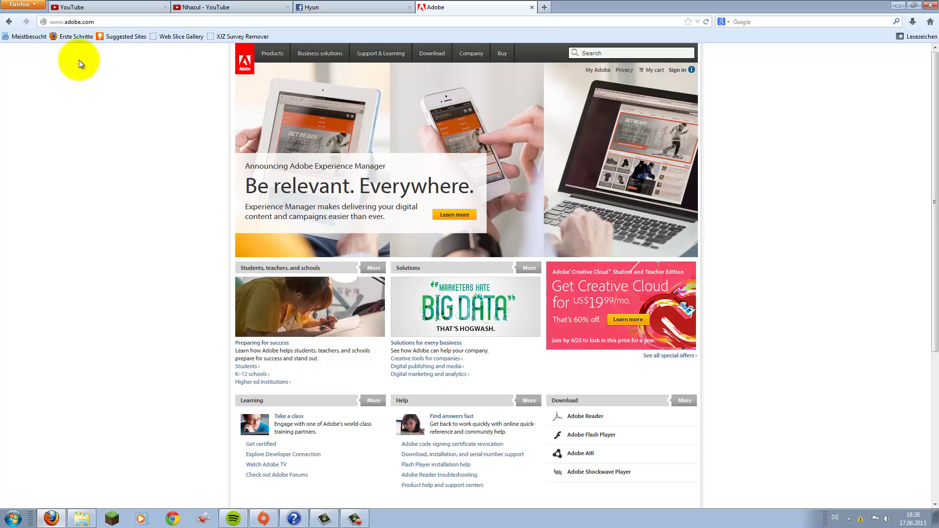
{"action": "left_click", "coordinate": [127, 23]}
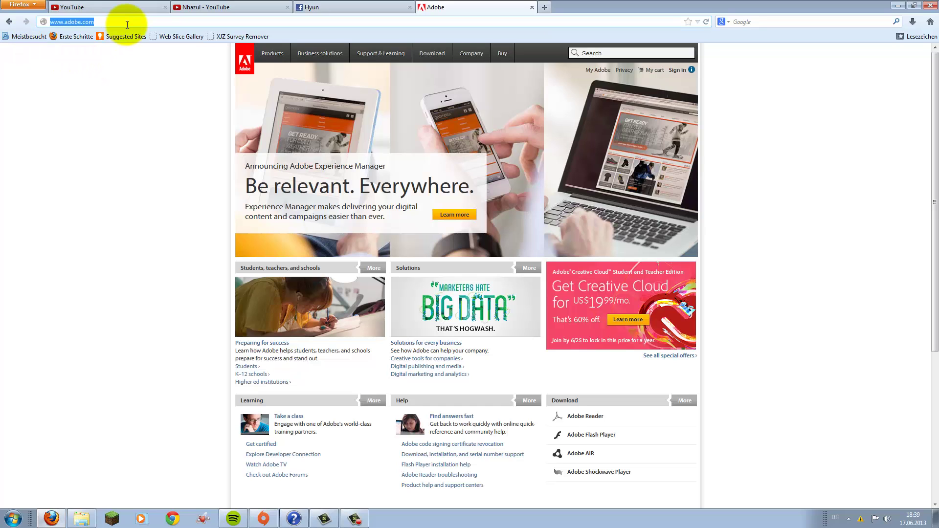
{"action": "key", "text": "Return"}
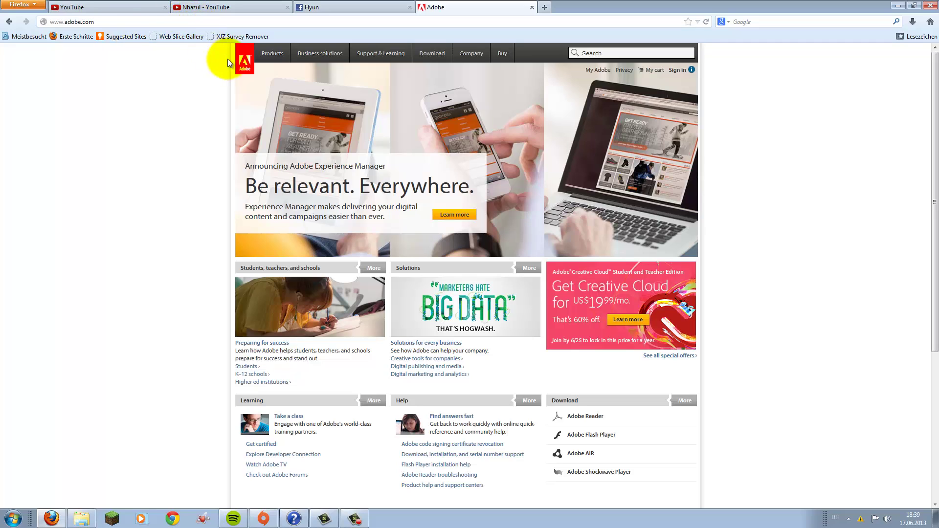
Step: Go to Adobe's product trials and open the trial page for Flash Professional
{"action": "mouse_move", "coordinate": [397, 65]}
{"action": "mouse_move", "coordinate": [424, 59]}
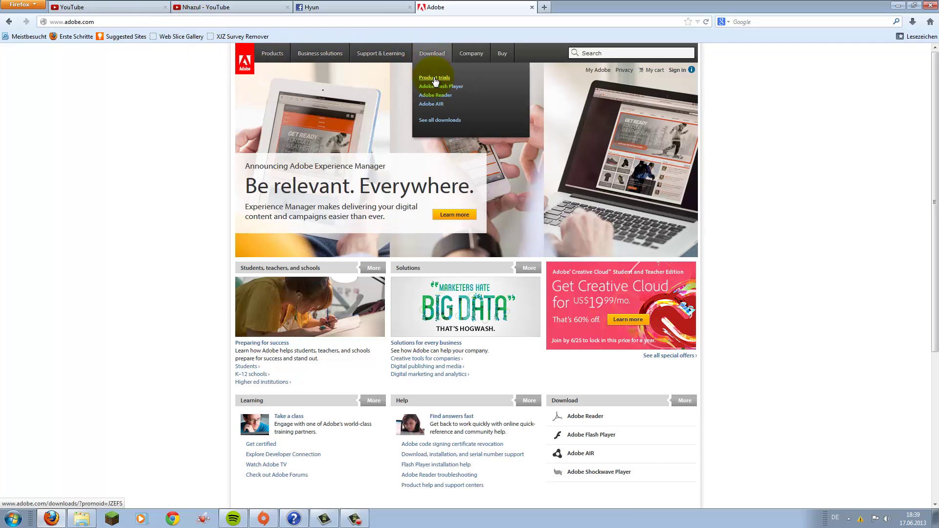
{"action": "left_click", "coordinate": [434, 78]}
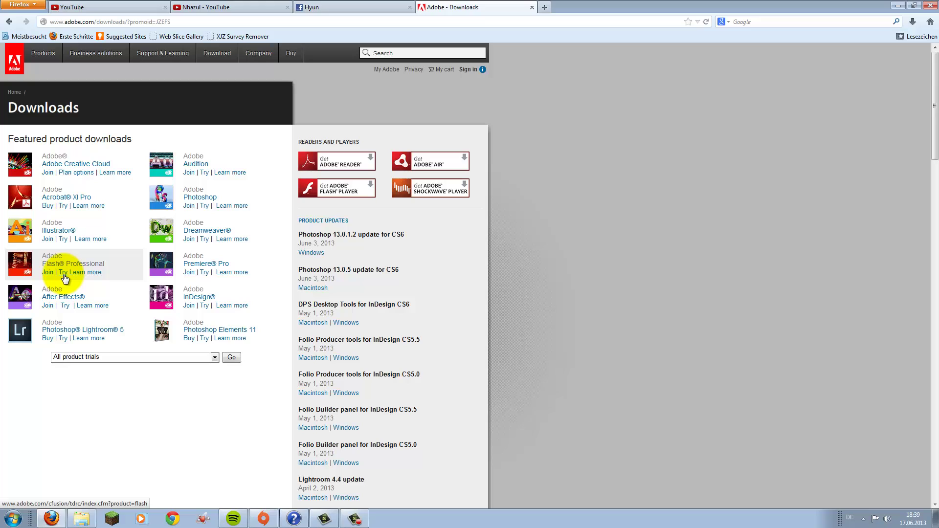
{"action": "left_click", "coordinate": [63, 277]}
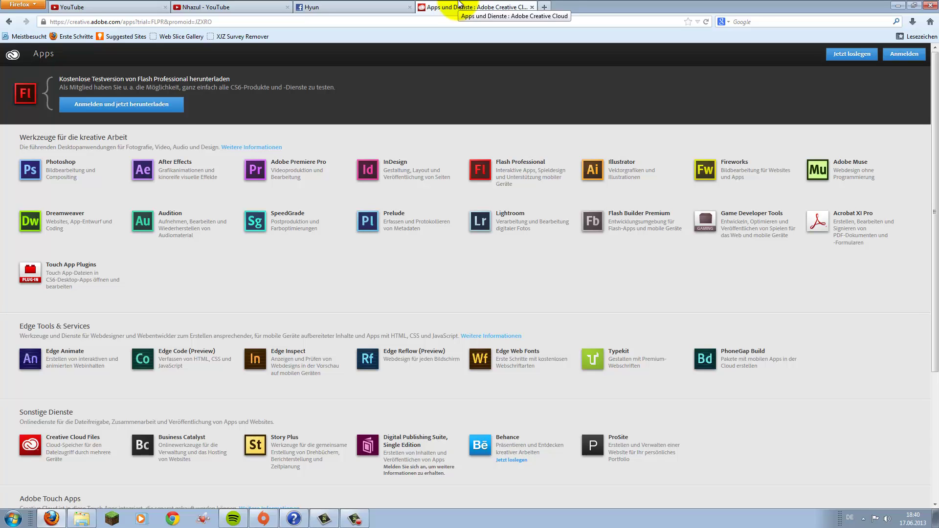
Step: Minimize the browser, launch Macromedia Flash 8 from the desktop and create a new Flash document
{"action": "left_click", "coordinate": [899, 6]}
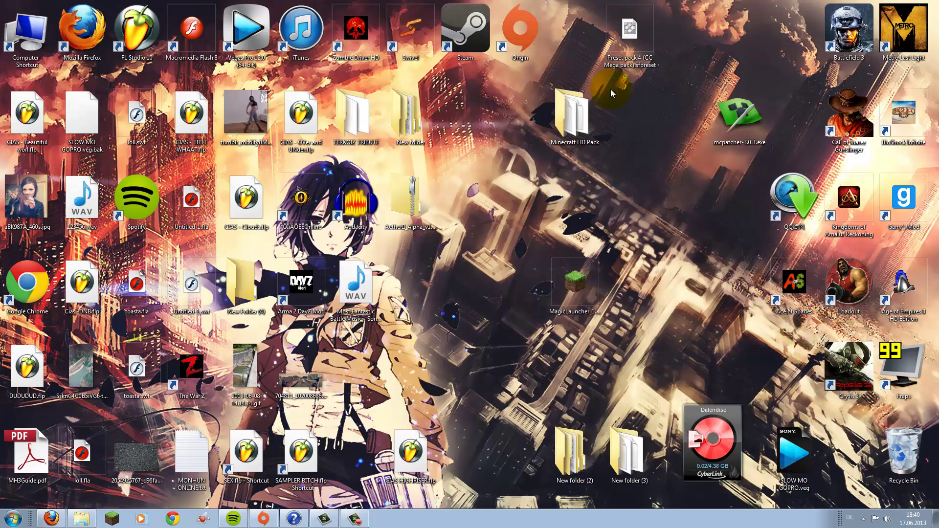
{"action": "left_click", "coordinate": [12, 519]}
{"action": "left_click", "coordinate": [12, 519]}
{"action": "double_click", "coordinate": [193, 29]}
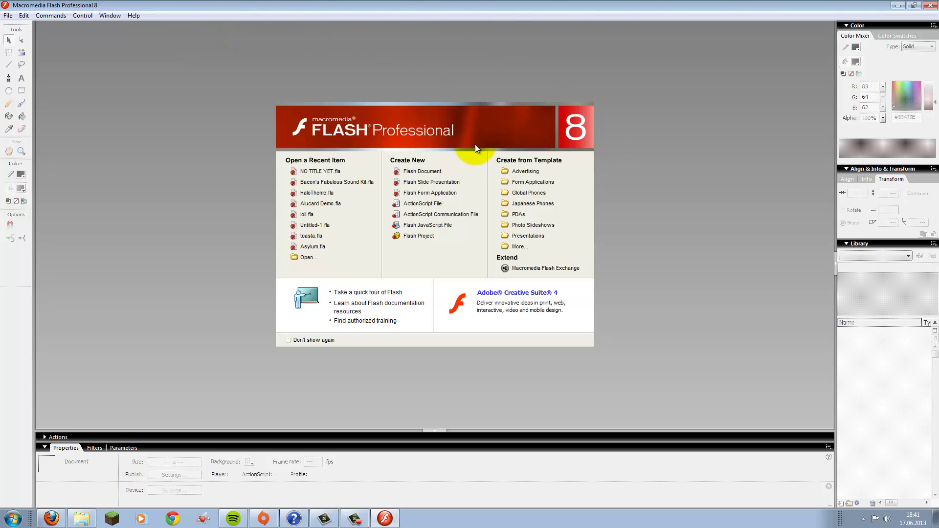
{"action": "left_click", "coordinate": [433, 171]}
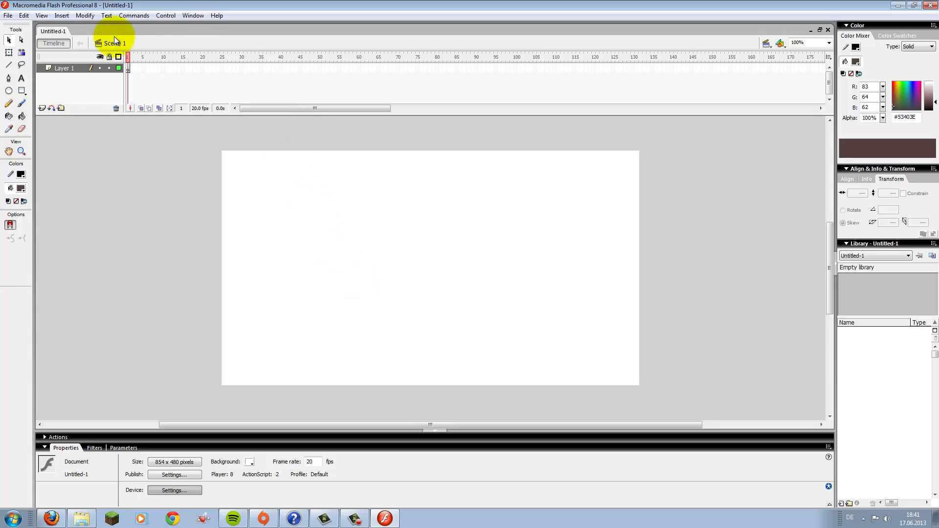
Step: Make 854 × 480 px dimensions and a frame rate of 20 fps the default document properties and apply them
{"action": "left_click", "coordinate": [84, 15]}
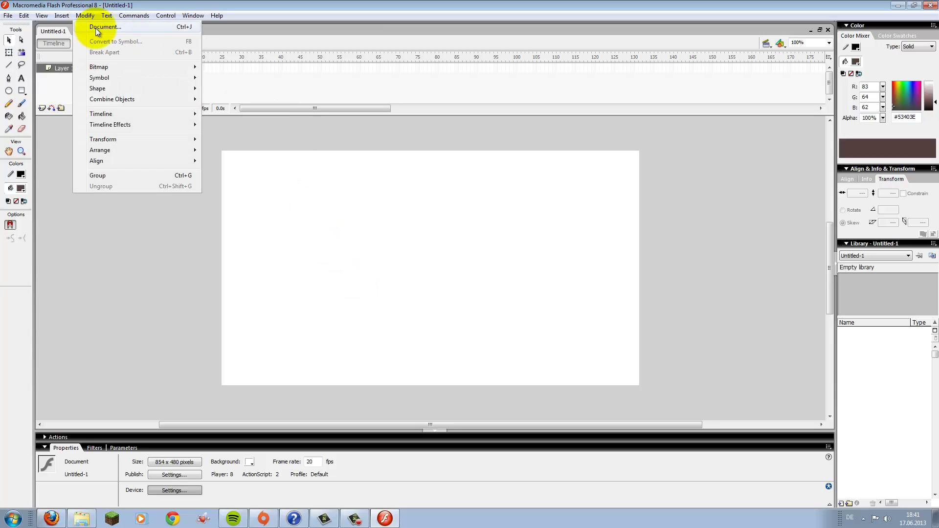
{"action": "left_click", "coordinate": [97, 28]}
{"action": "left_click_drag", "start_coordinate": [479, 180], "coordinate": [419, 195]}
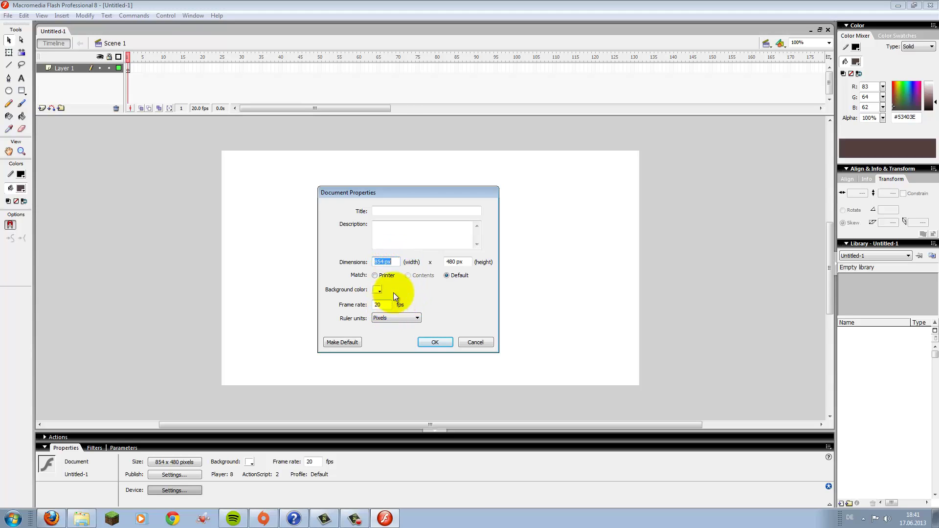
{"action": "left_click", "coordinate": [395, 262]}
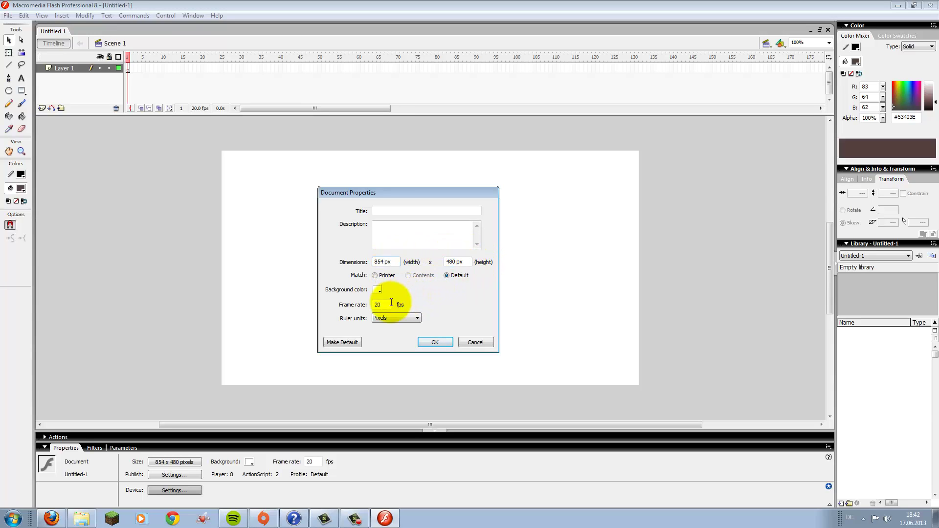
{"action": "left_click_drag", "start_coordinate": [389, 304], "coordinate": [348, 301]}
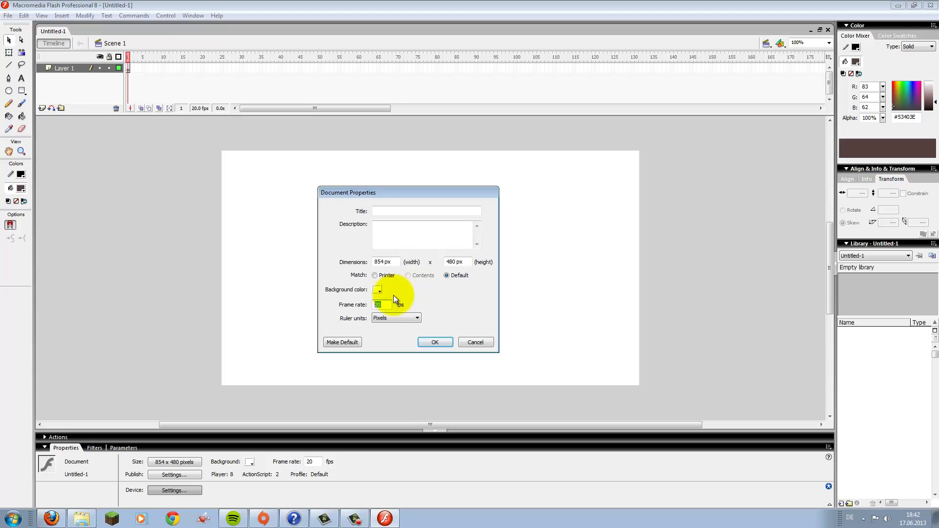
{"action": "left_click", "coordinate": [343, 342]}
{"action": "left_click", "coordinate": [427, 342]}
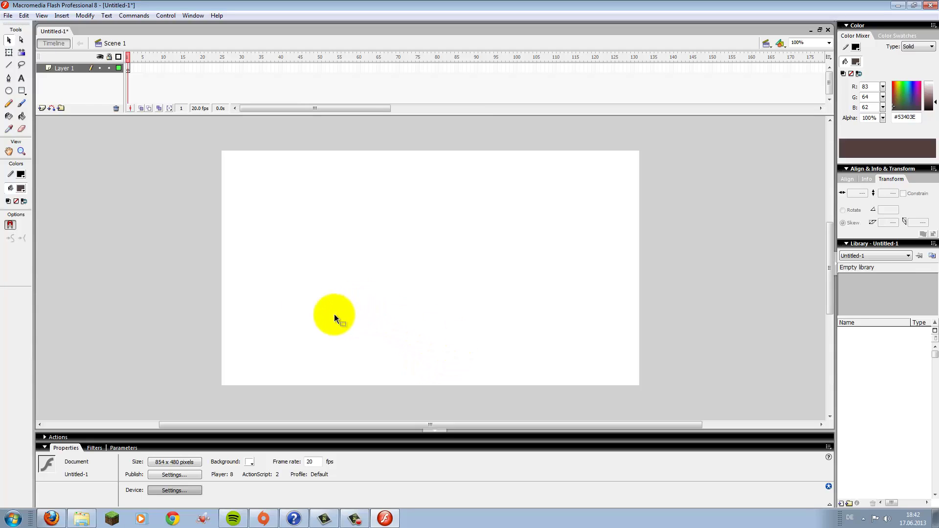
Step: Set the fill color to cyan #00FFFF and draw a small upright oval and a larger circle beside it with the Oval tool
{"action": "left_click", "coordinate": [10, 41]}
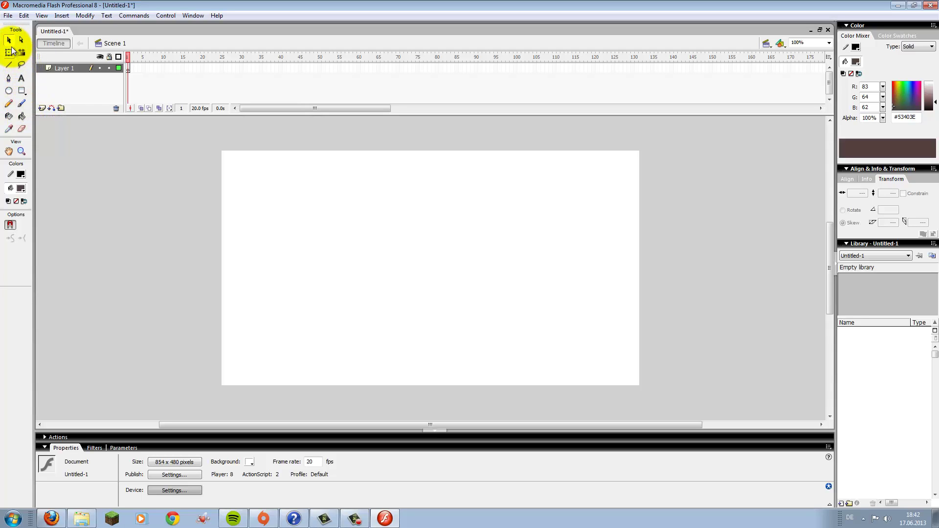
{"action": "left_click", "coordinate": [9, 92]}
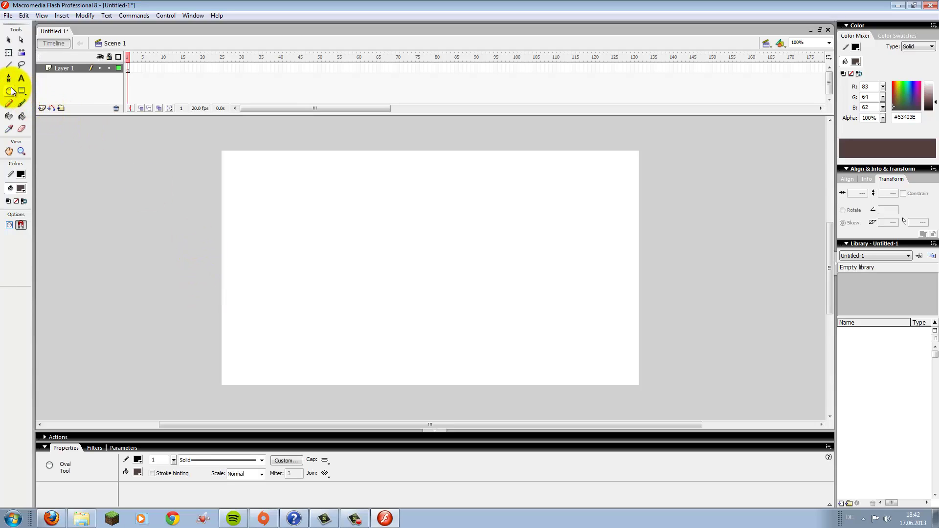
{"action": "left_click", "coordinate": [22, 188]}
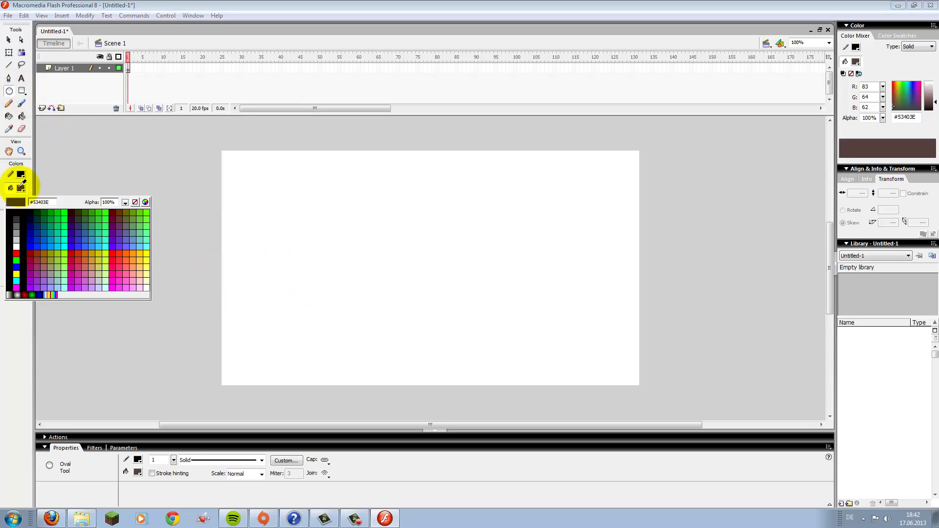
{"action": "left_click", "coordinate": [67, 245]}
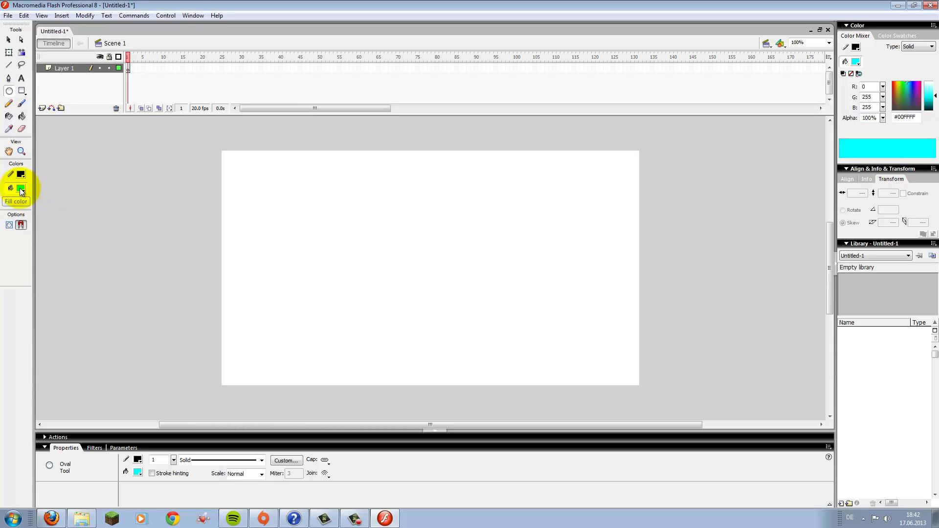
{"action": "left_click_drag", "start_coordinate": [300, 217], "coordinate": [350, 285]}
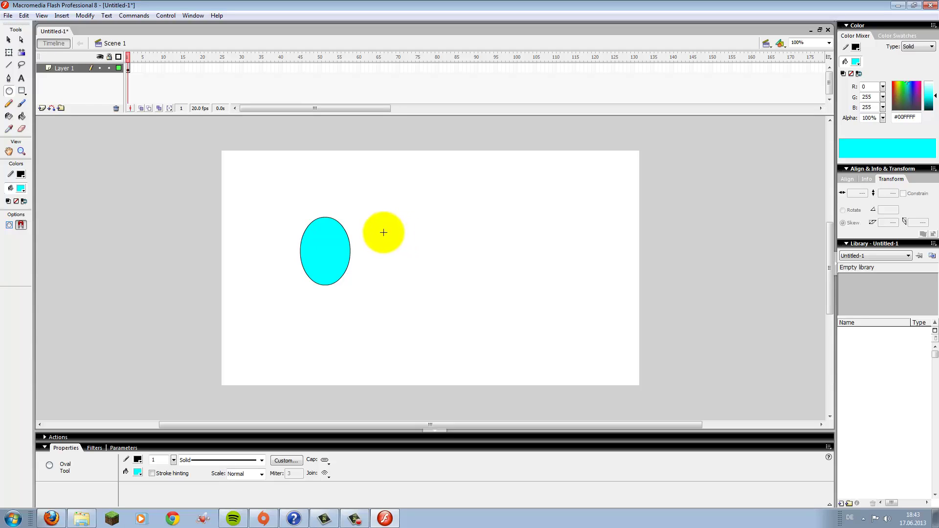
{"action": "left_click_drag", "start_coordinate": [388, 236], "coordinate": [493, 304]}
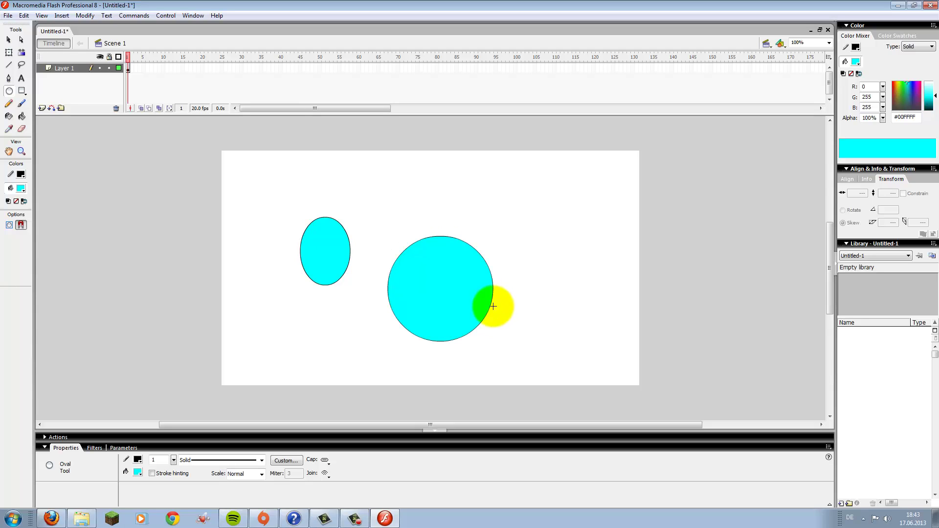
Step: Draw a black-outlined cyan square near the stage's right edge and a narrow upright rectangle above the circle
{"action": "left_click", "coordinate": [22, 91]}
{"action": "mouse_move", "coordinate": [561, 203]}
{"action": "left_mouse_down"}
{"action": "mouse_move", "coordinate": [629, 270]}
{"action": "mouse_move", "coordinate": [612, 255]}
{"action": "left_mouse_up"}
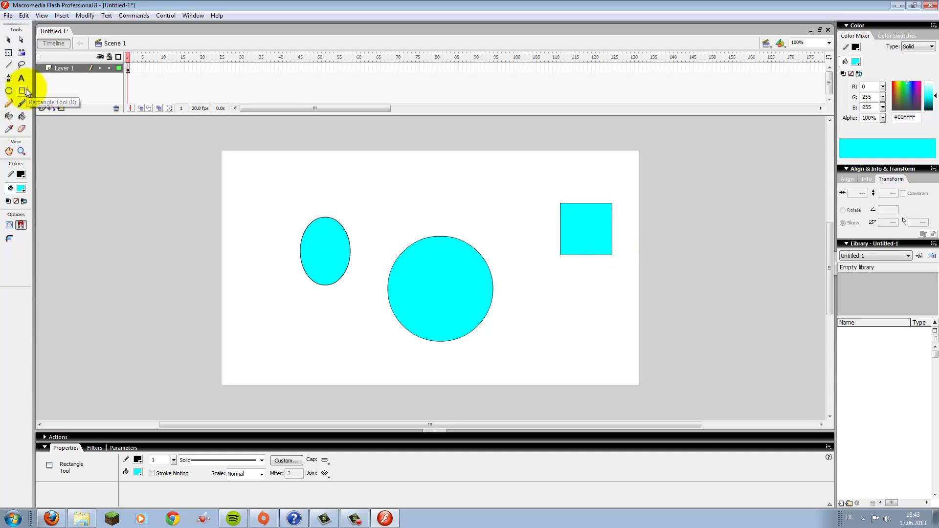
{"action": "mouse_move", "coordinate": [479, 177]}
{"action": "left_mouse_down"}
{"action": "mouse_move", "coordinate": [480, 220]}
{"action": "mouse_move", "coordinate": [498, 224]}
{"action": "left_mouse_up"}
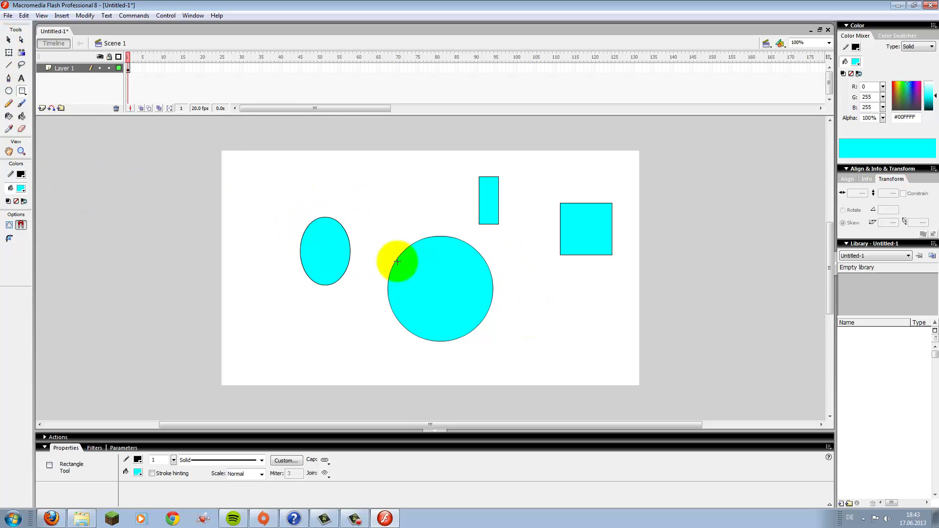
Step: Set the stroke color to none and draw four borderless cyan rectangles in the free areas around the oval and circle
{"action": "left_click", "coordinate": [23, 176]}
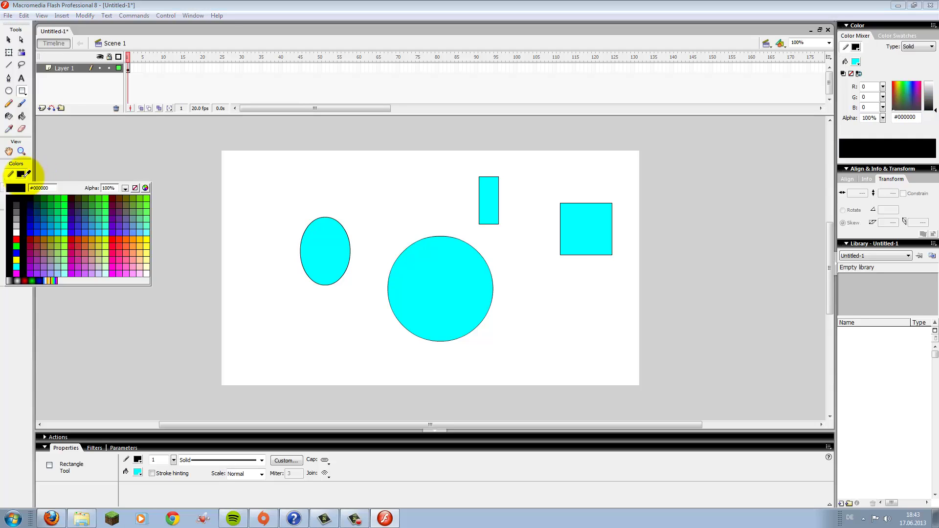
{"action": "left_click", "coordinate": [136, 187]}
{"action": "left_click_drag", "start_coordinate": [238, 196], "coordinate": [271, 229]}
{"action": "mouse_move", "coordinate": [241, 270]}
{"action": "left_mouse_down"}
{"action": "mouse_move", "coordinate": [264, 318]}
{"action": "mouse_move", "coordinate": [357, 376]}
{"action": "left_mouse_up"}
{"action": "left_click_drag", "start_coordinate": [392, 193], "coordinate": [425, 219]}
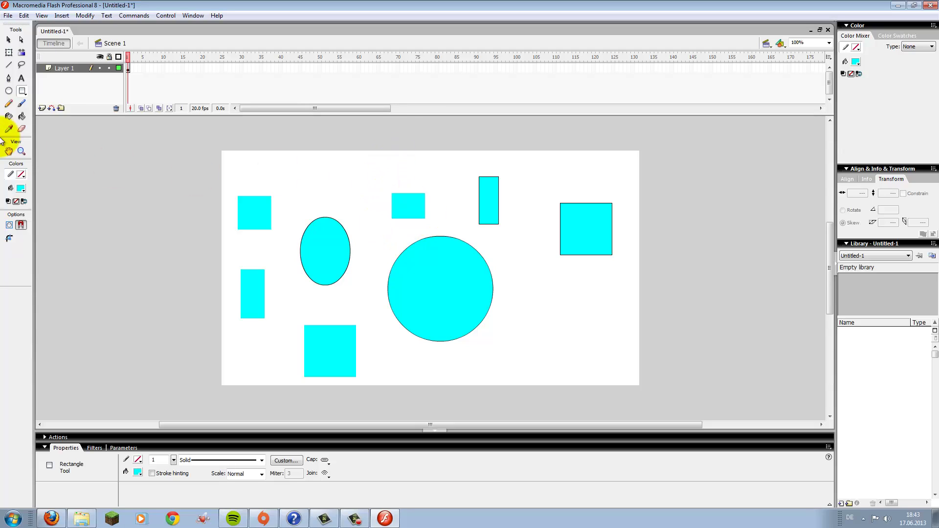
Step: Select all the shapes on the stage with the Selection tool and delete them
{"action": "left_click", "coordinate": [8, 41]}
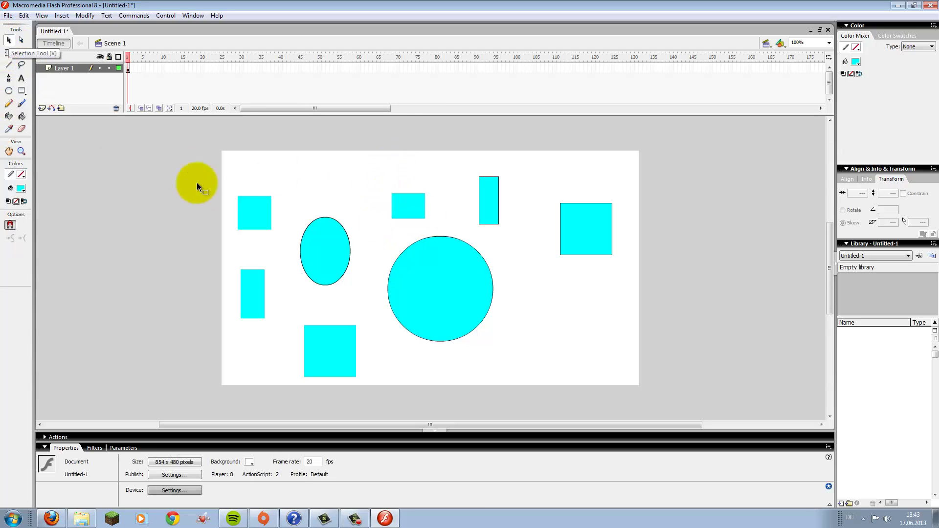
{"action": "left_click_drag", "start_coordinate": [383, 261], "coordinate": [632, 386]}
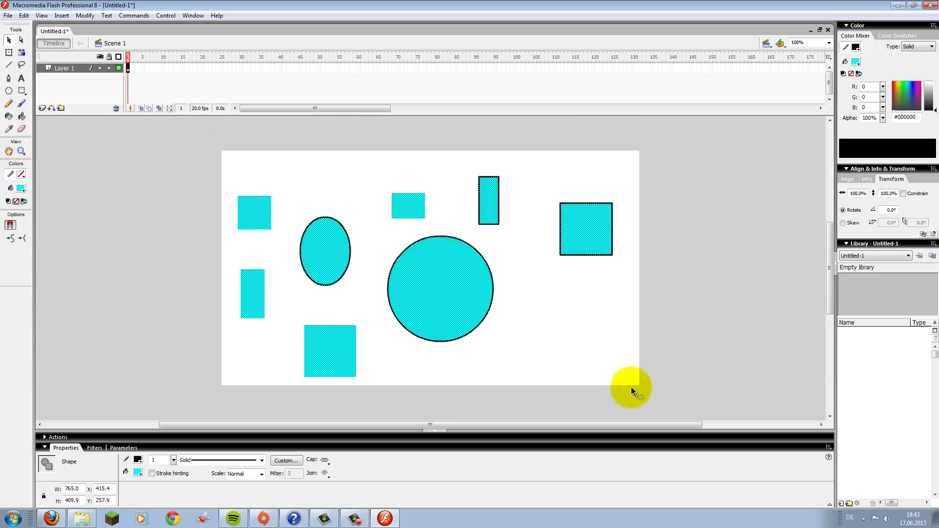
{"action": "key", "text": "Delete"}
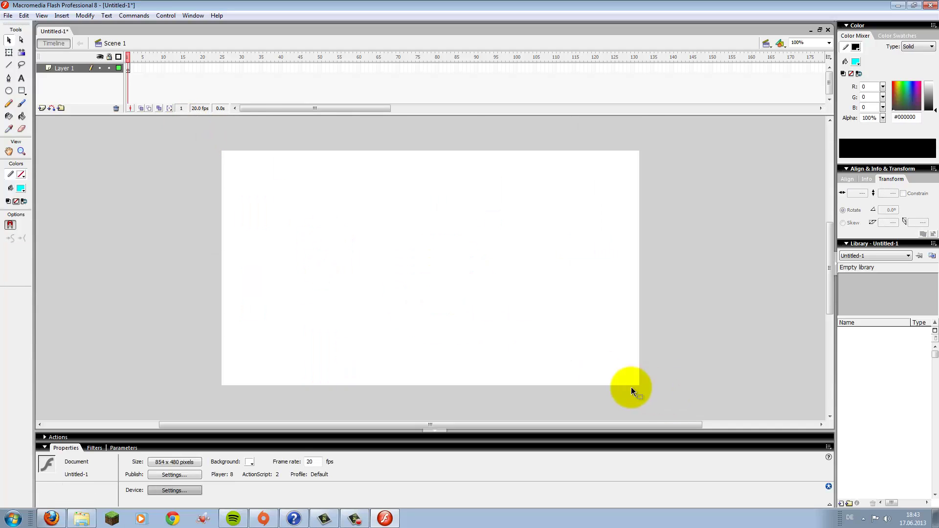
Step: Paint a cyan stick figure with head, arms, legs and feet at the stage's lower middle, using the largest brush size
{"action": "left_click", "coordinate": [23, 105]}
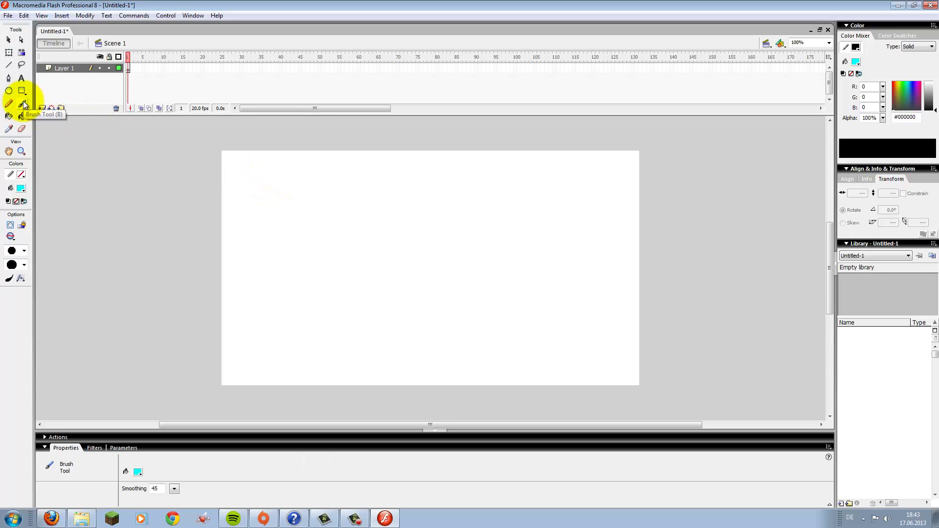
{"action": "left_click", "coordinate": [22, 251]}
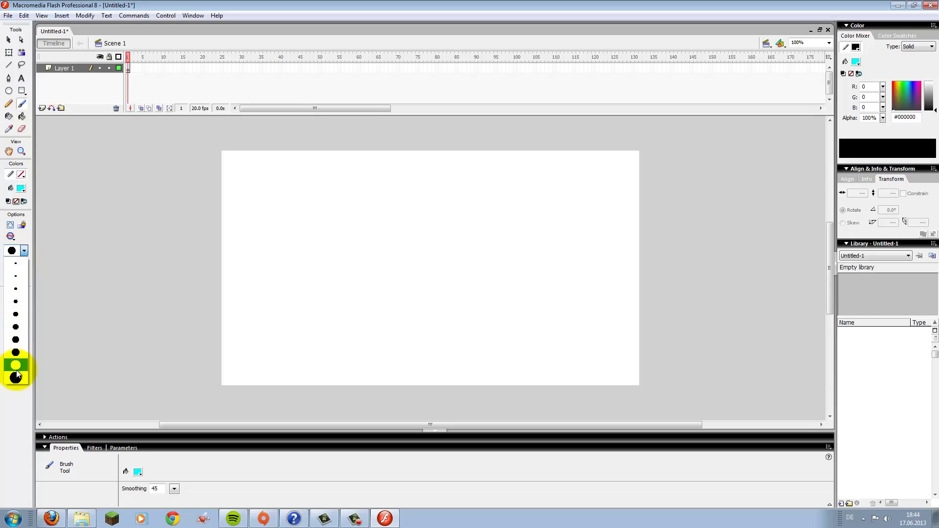
{"action": "left_click", "coordinate": [16, 377]}
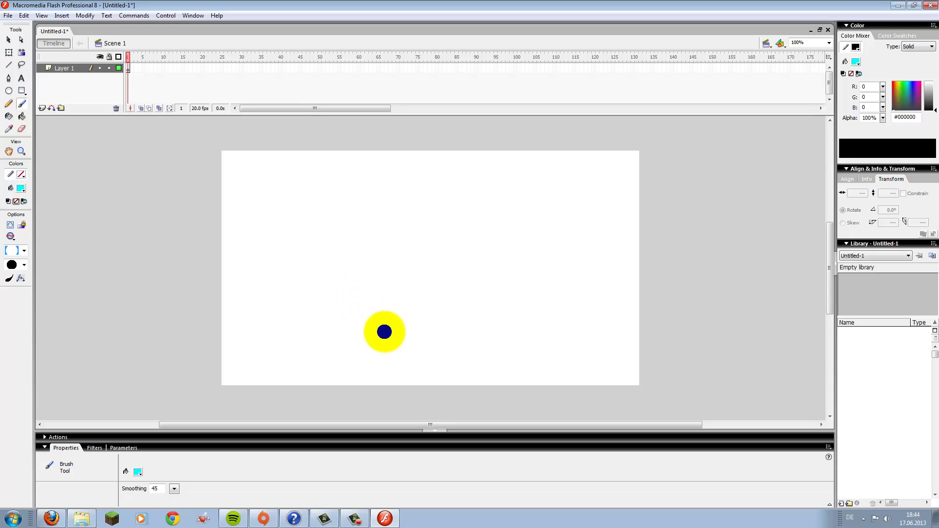
{"action": "mouse_move", "coordinate": [369, 379]}
{"action": "left_mouse_down"}
{"action": "mouse_move", "coordinate": [390, 319]}
{"action": "mouse_move", "coordinate": [402, 374]}
{"action": "mouse_move", "coordinate": [409, 327]}
{"action": "mouse_move", "coordinate": [392, 312]}
{"action": "mouse_move", "coordinate": [401, 272]}
{"action": "mouse_move", "coordinate": [376, 282]}
{"action": "mouse_move", "coordinate": [426, 294]}
{"action": "mouse_move", "coordinate": [397, 271]}
{"action": "mouse_move", "coordinate": [403, 253]}
{"action": "mouse_move", "coordinate": [420, 277]}
{"action": "left_mouse_up"}
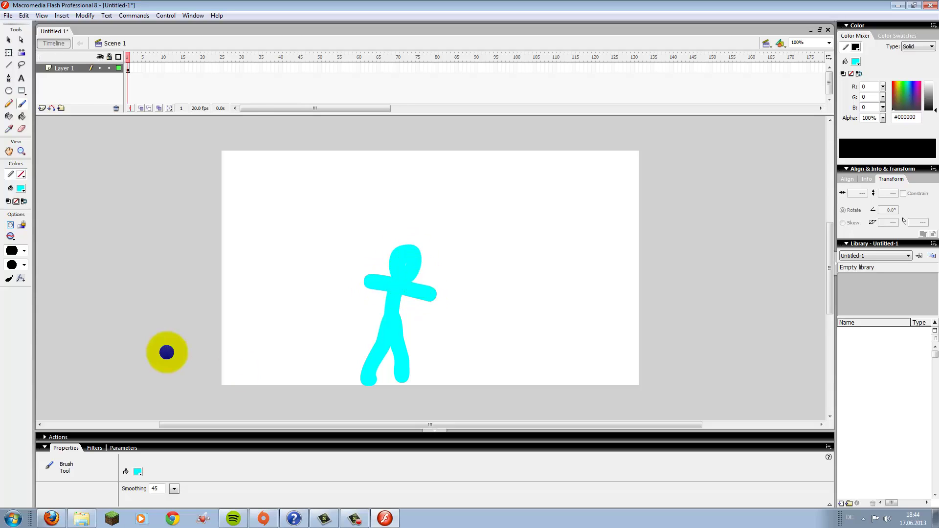
{"action": "left_click", "coordinate": [392, 280]}
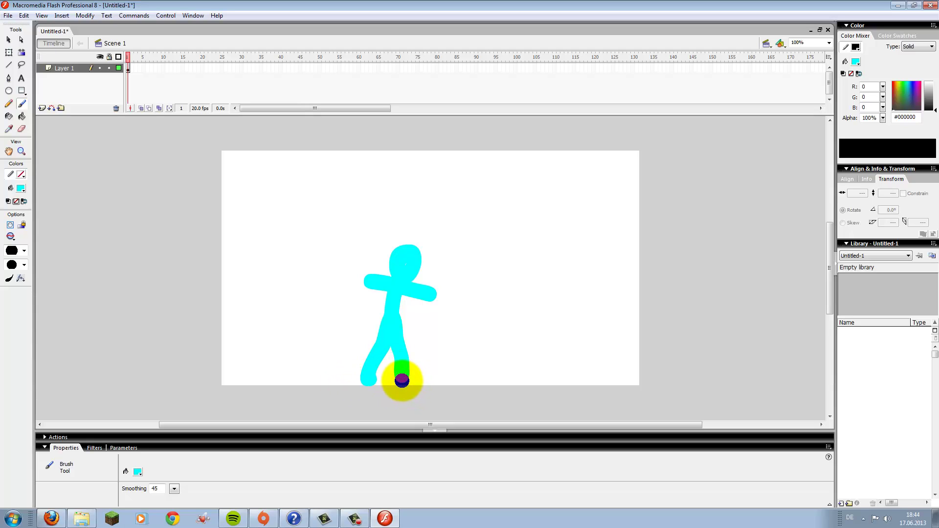
{"action": "left_click_drag", "start_coordinate": [409, 379], "coordinate": [410, 380]}
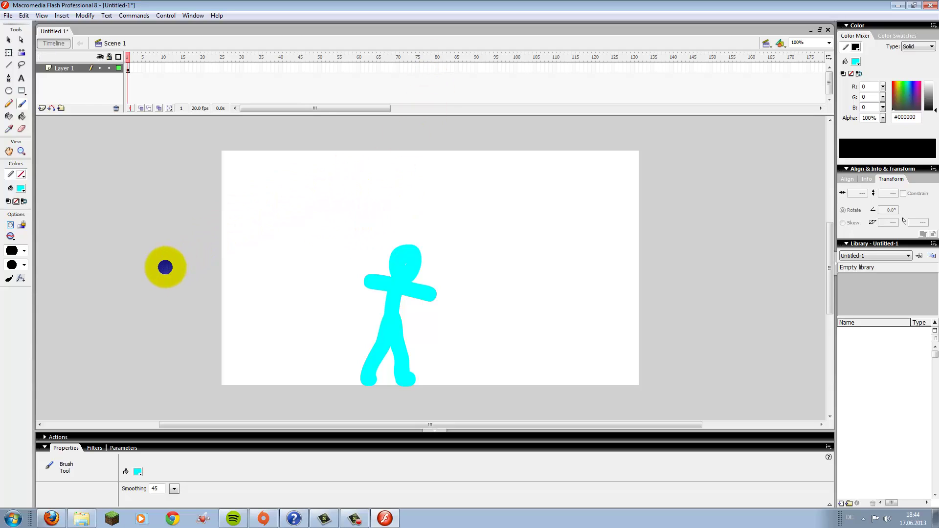
Step: Paint a long pressure-sensitive cyan stroke above the stick figure, and delete everything on the stage
{"action": "left_click", "coordinate": [9, 281]}
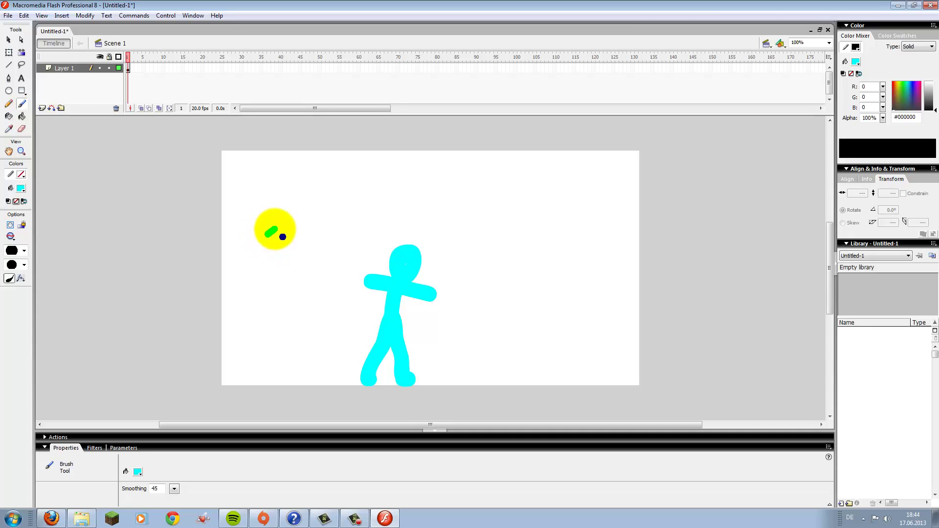
{"action": "mouse_move", "coordinate": [284, 237]}
{"action": "left_mouse_down"}
{"action": "mouse_move", "coordinate": [359, 207]}
{"action": "mouse_move", "coordinate": [512, 211]}
{"action": "left_mouse_up"}
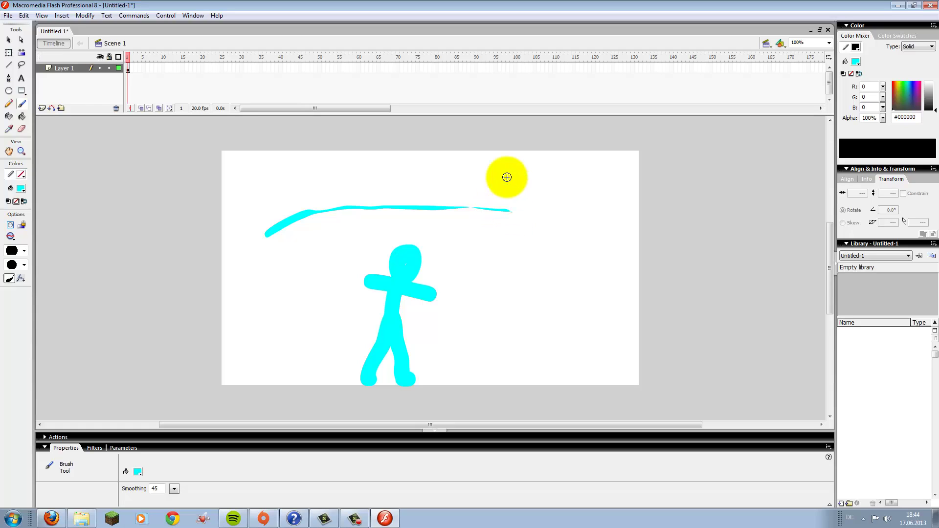
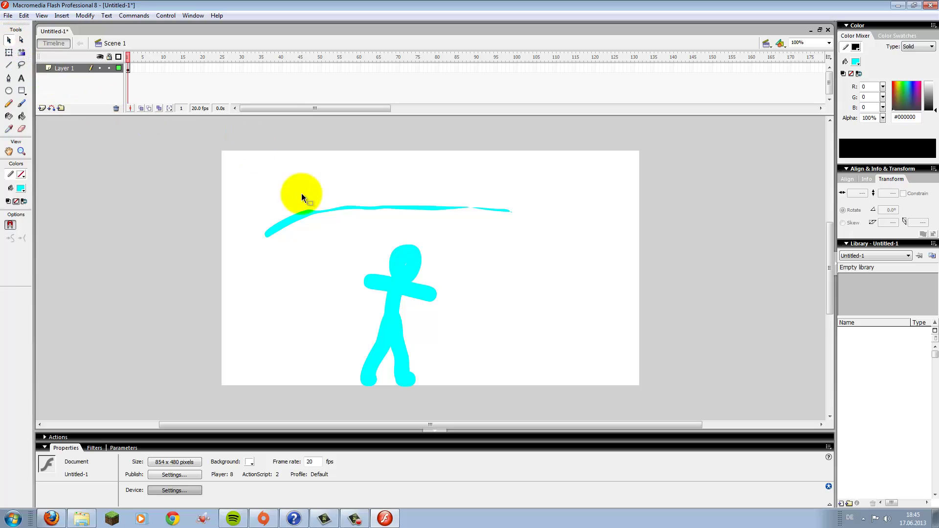
{"action": "mouse_move", "coordinate": [289, 198]}
{"action": "left_mouse_down"}
{"action": "mouse_move", "coordinate": [618, 413]}
{"action": "mouse_move", "coordinate": [606, 406]}
{"action": "left_mouse_up"}
{"action": "key", "text": "Delete"}
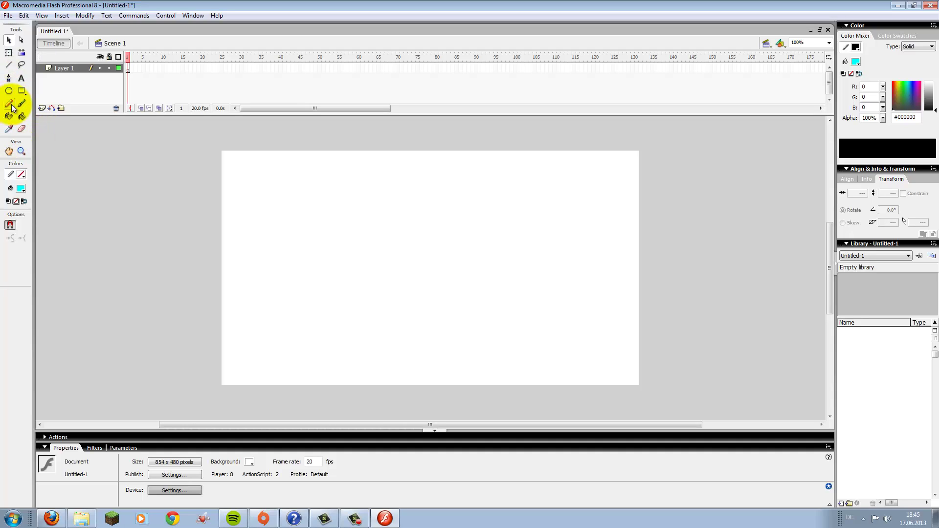
Step: Draw two bent black legs at the stage's lower middle with the Line tool, using a stroke height of 14
{"action": "left_click", "coordinate": [10, 67]}
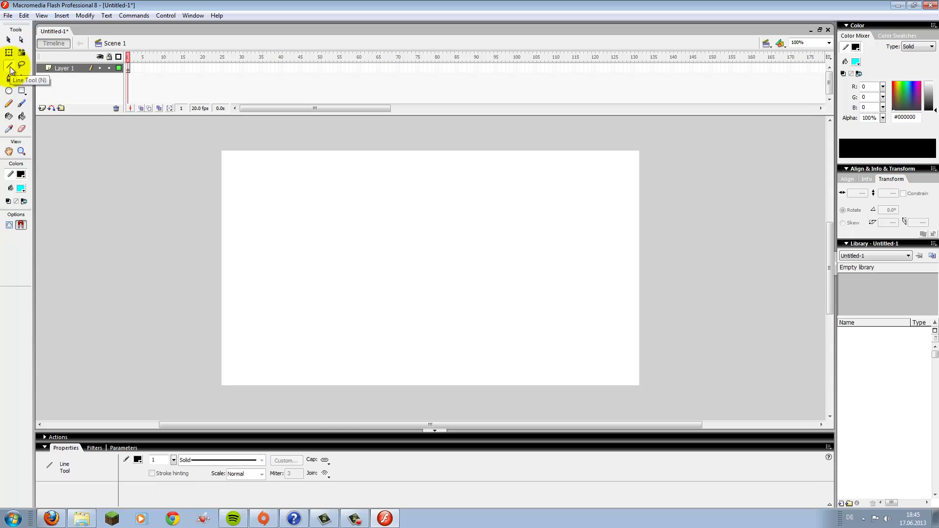
{"action": "left_click", "coordinate": [174, 460]}
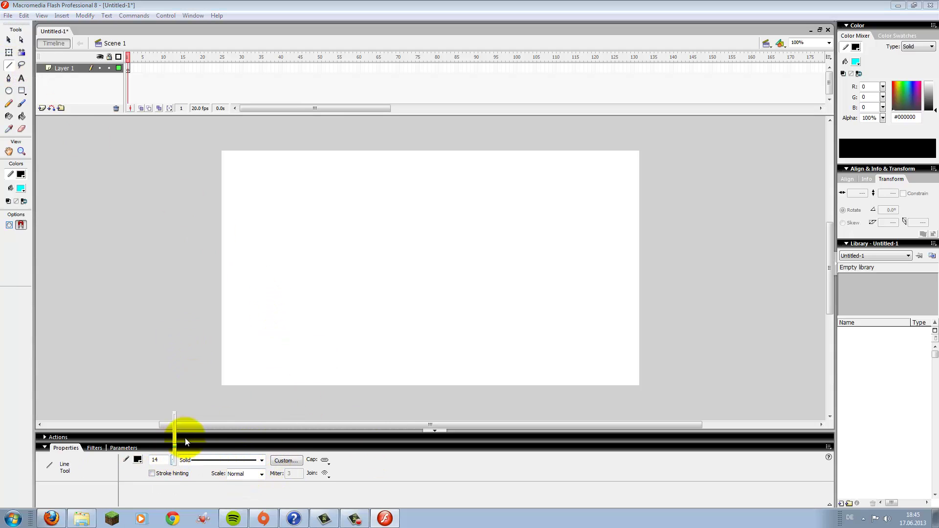
{"action": "mouse_move", "coordinate": [324, 386]}
{"action": "left_mouse_down"}
{"action": "mouse_move", "coordinate": [335, 294]}
{"action": "mouse_move", "coordinate": [331, 308]}
{"action": "left_mouse_up"}
{"action": "mouse_move", "coordinate": [331, 308]}
{"action": "left_mouse_down"}
{"action": "mouse_move", "coordinate": [357, 374]}
{"action": "mouse_move", "coordinate": [347, 344]}
{"action": "left_mouse_up"}
{"action": "mouse_move", "coordinate": [347, 343]}
{"action": "left_mouse_down"}
{"action": "mouse_move", "coordinate": [359, 394]}
{"action": "mouse_move", "coordinate": [360, 385]}
{"action": "left_mouse_up"}
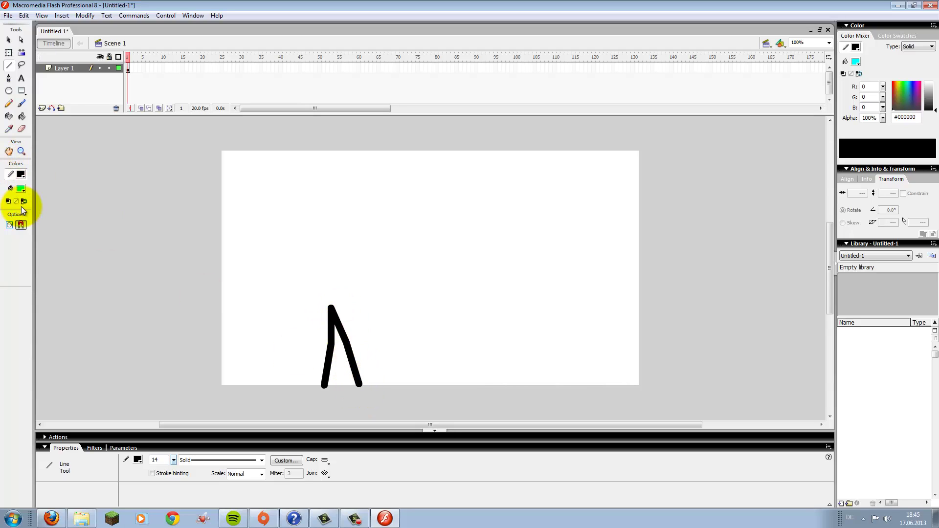
Step: Turn off object snapping and draw a curved torso and two bent arms above the legs with black lines
{"action": "left_click", "coordinate": [21, 224]}
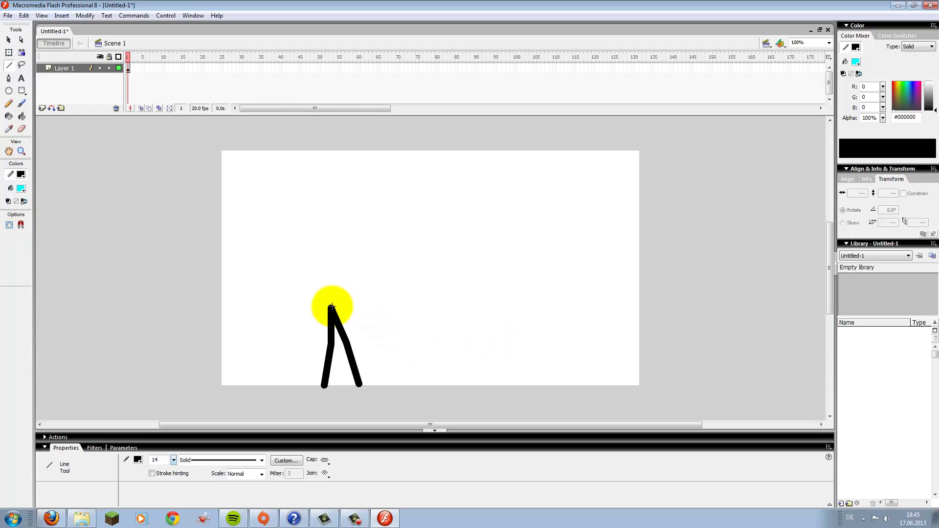
{"action": "mouse_move", "coordinate": [332, 307]}
{"action": "left_mouse_down"}
{"action": "mouse_move", "coordinate": [331, 237]}
{"action": "mouse_move", "coordinate": [346, 243]}
{"action": "mouse_move", "coordinate": [340, 271]}
{"action": "mouse_move", "coordinate": [346, 243]}
{"action": "mouse_move", "coordinate": [286, 281]}
{"action": "left_mouse_up"}
{"action": "mouse_move", "coordinate": [343, 255]}
{"action": "left_mouse_down"}
{"action": "mouse_move", "coordinate": [362, 289]}
{"action": "mouse_move", "coordinate": [393, 281]}
{"action": "left_mouse_up"}
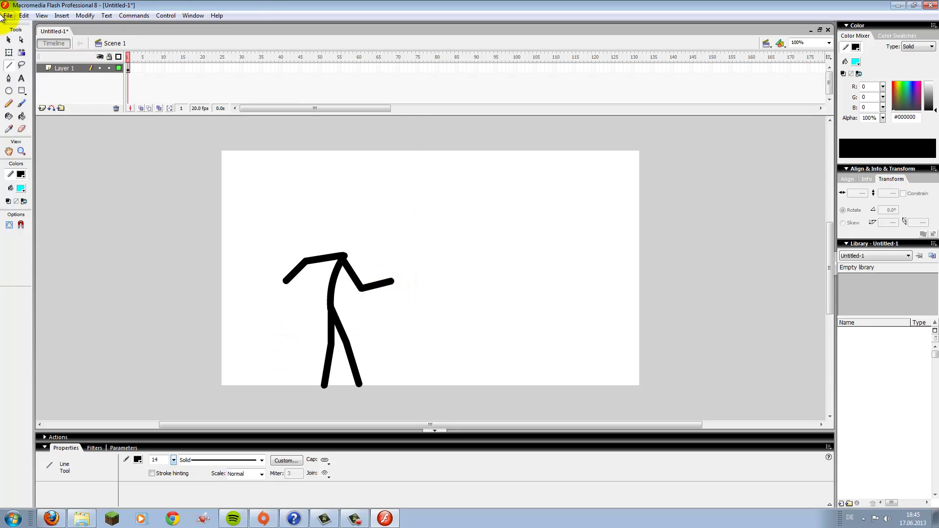
Step: Insert a blank keyframe after frame 1 of Layer 1
{"action": "left_click", "coordinate": [8, 39]}
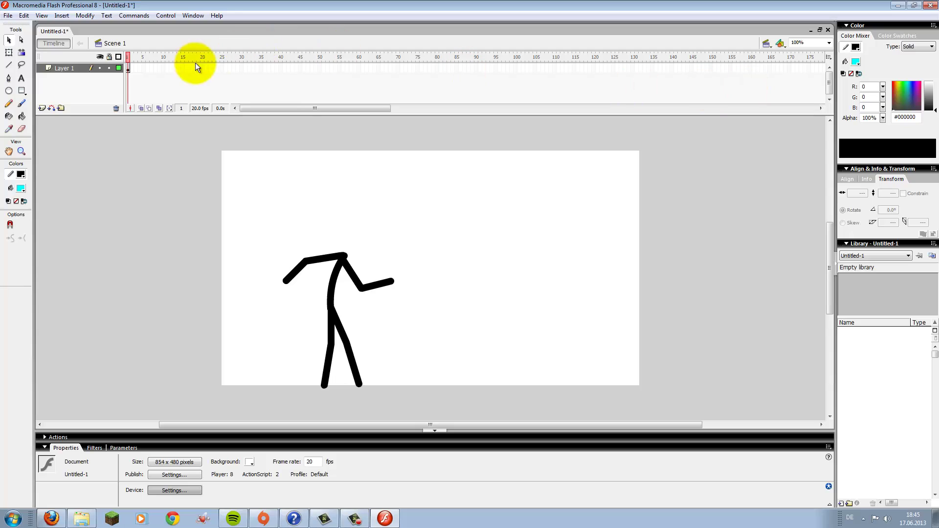
{"action": "left_click_drag", "start_coordinate": [278, 104], "coordinate": [234, 89]}
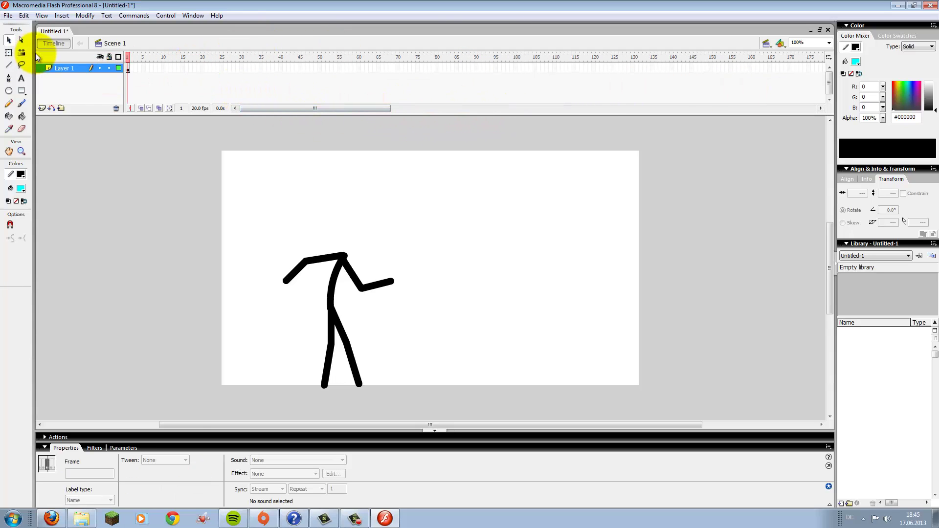
{"action": "left_click", "coordinate": [73, 69]}
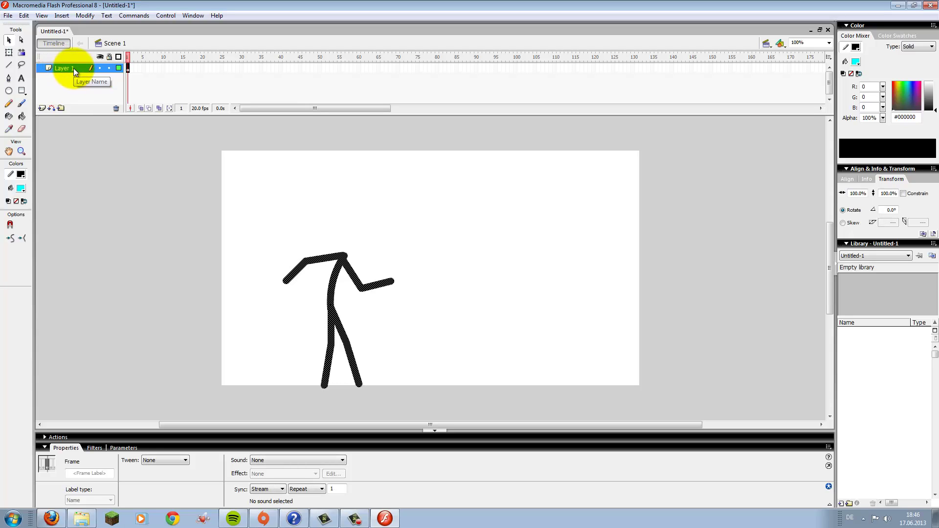
{"action": "right_click", "coordinate": [127, 70]}
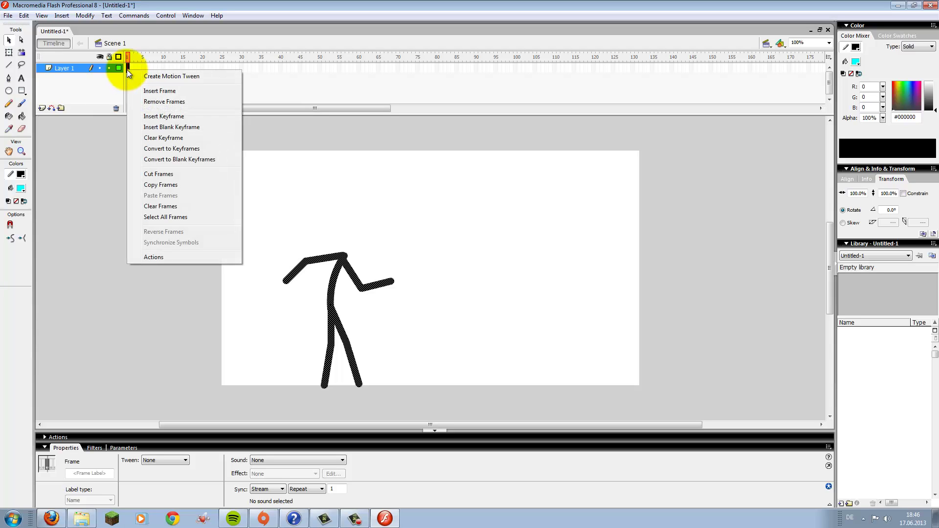
{"action": "left_click", "coordinate": [193, 127]}
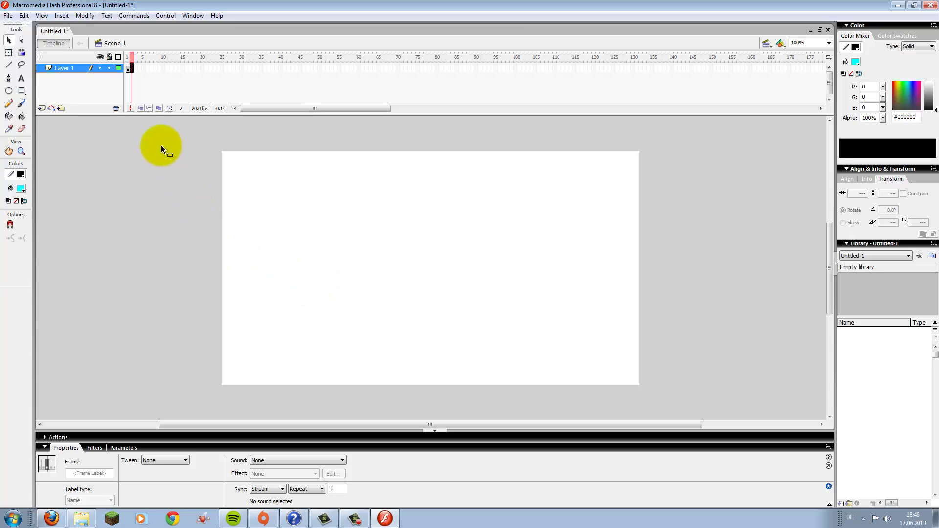
Step: Turn on onion skinning and switch between frames 1 and 2 to compare them, ending on frame 2
{"action": "left_click", "coordinate": [142, 108]}
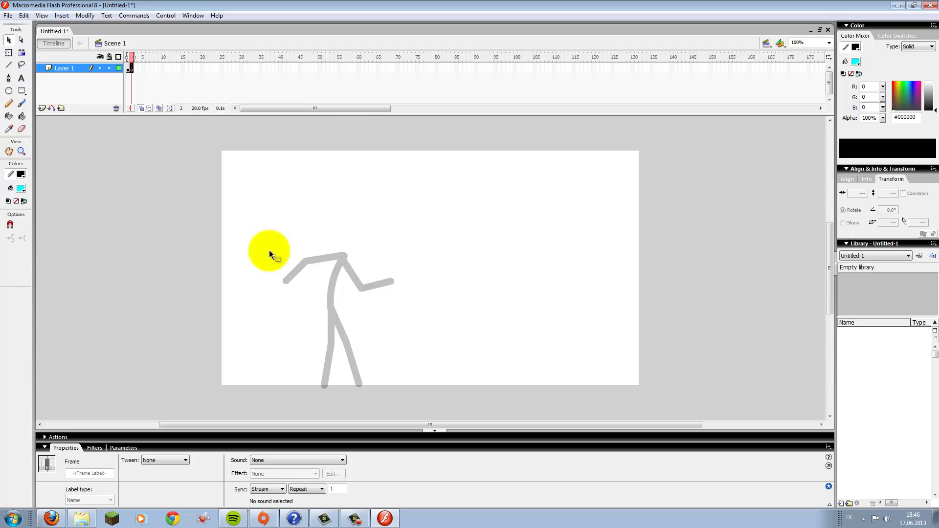
{"action": "left_click", "coordinate": [127, 70]}
{"action": "left_click", "coordinate": [133, 69]}
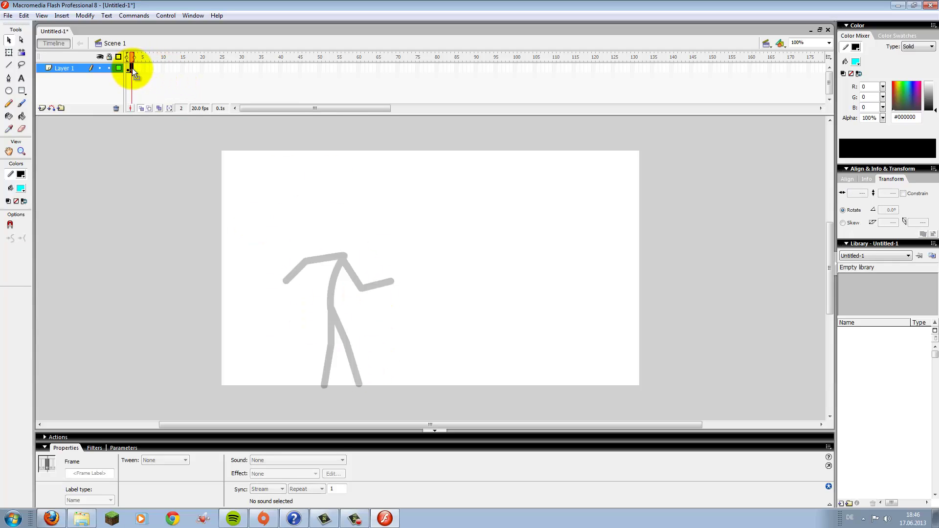
{"action": "left_click", "coordinate": [127, 68]}
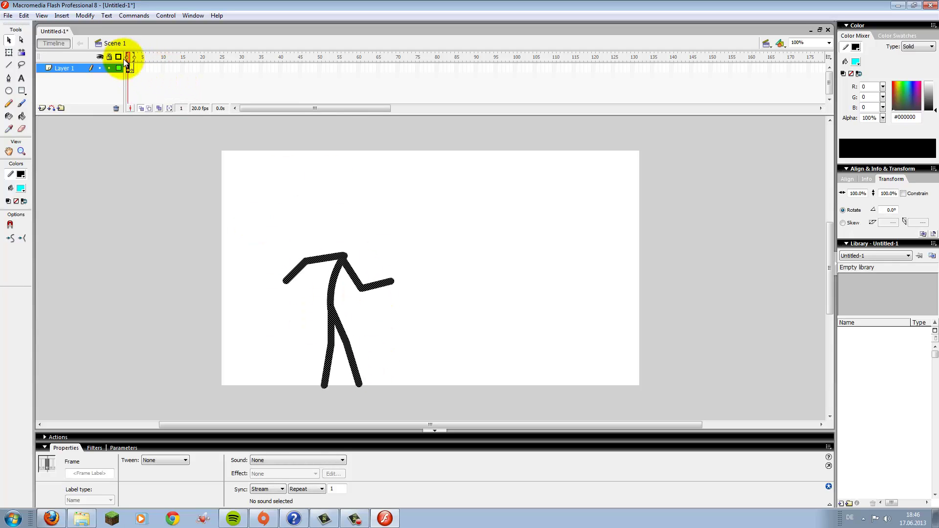
{"action": "left_click", "coordinate": [130, 68]}
Step: Set up the Brush tool with a black #000000 fill, pressure sensitivity off and a slightly smaller brush size
{"action": "left_click", "coordinate": [21, 104]}
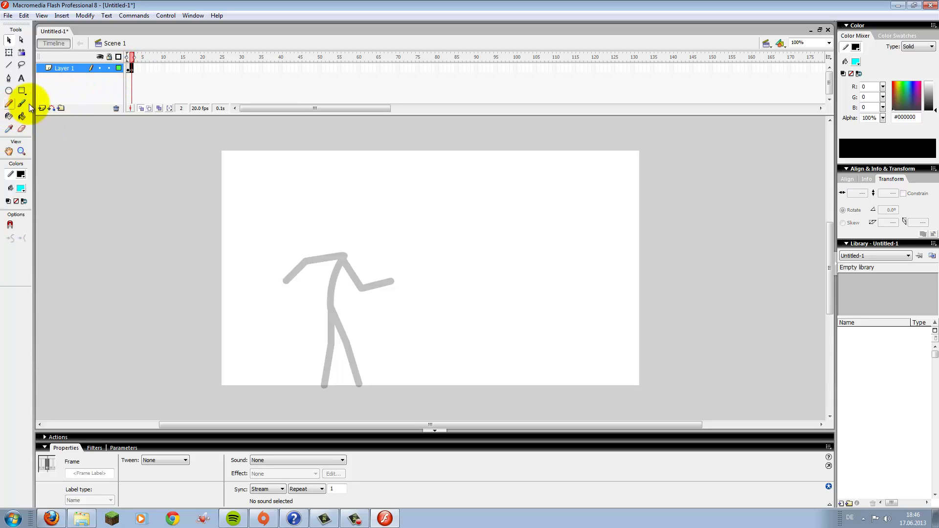
{"action": "left_click", "coordinate": [20, 188]}
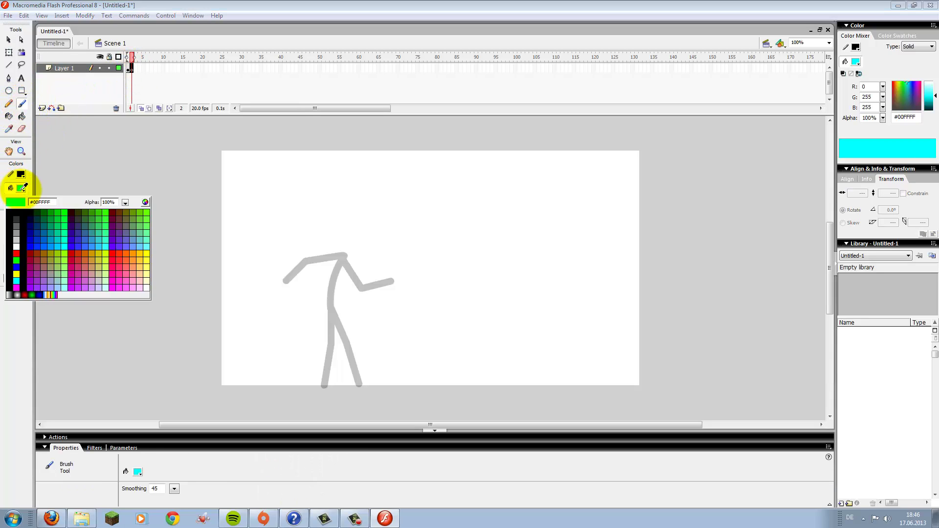
{"action": "left_click", "coordinate": [7, 208]}
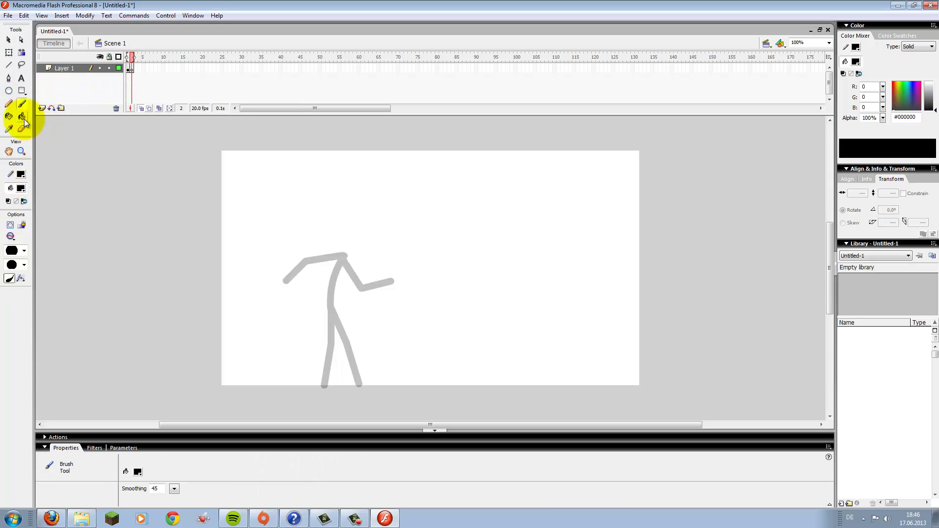
{"action": "left_click", "coordinate": [9, 278]}
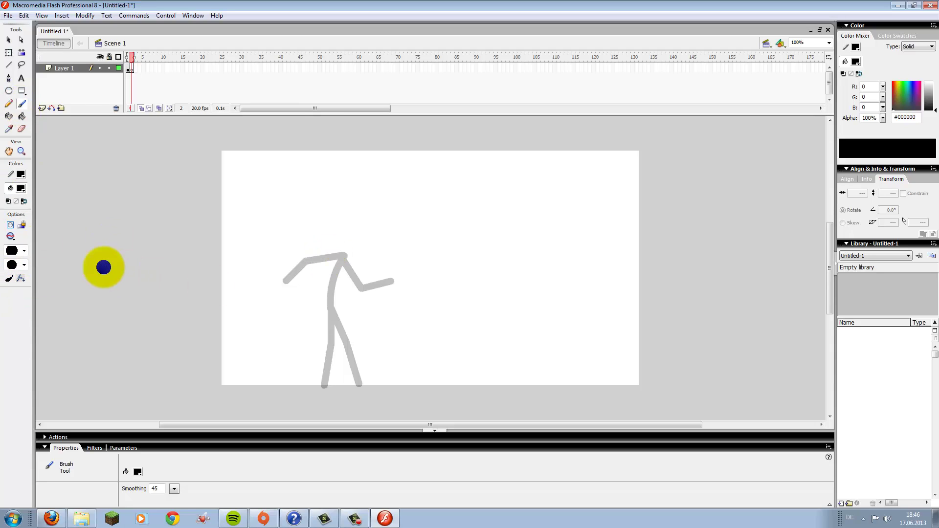
{"action": "left_click", "coordinate": [24, 250]}
{"action": "left_click", "coordinate": [16, 353]}
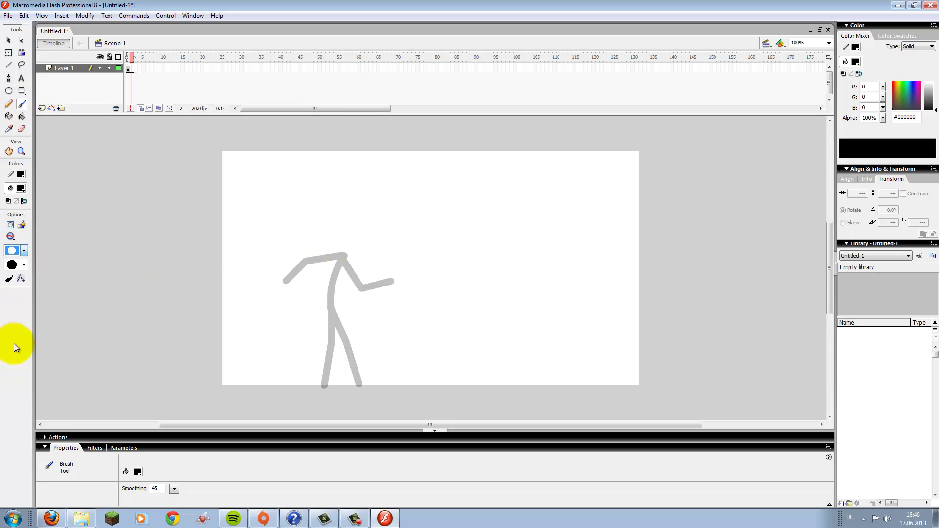
Step: Paint the headless stick figure in frame 2 over the onion-skinned pose, with torso and arms shifted slightly
{"action": "mouse_move", "coordinate": [325, 386]}
{"action": "left_mouse_down"}
{"action": "mouse_move", "coordinate": [336, 311]}
{"action": "mouse_move", "coordinate": [356, 382]}
{"action": "left_mouse_up"}
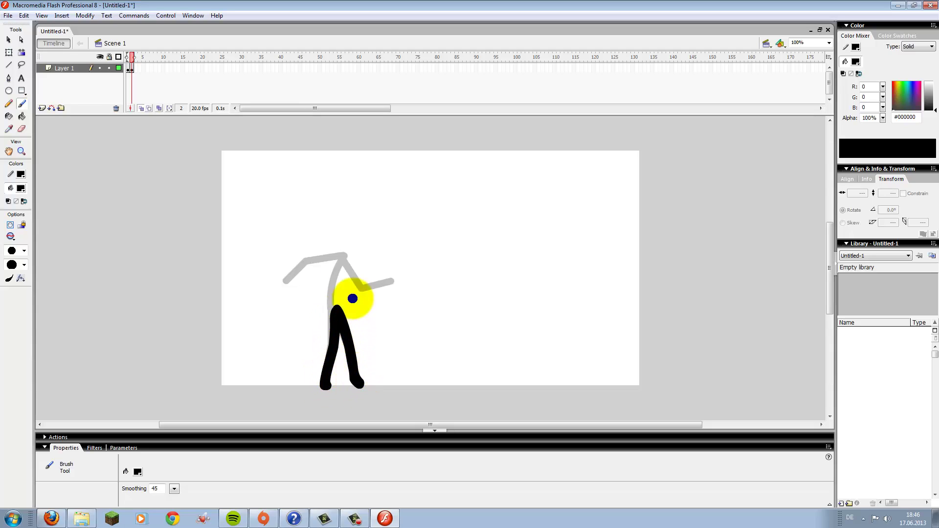
{"action": "mouse_move", "coordinate": [336, 315]}
{"action": "left_mouse_down"}
{"action": "mouse_move", "coordinate": [343, 258]}
{"action": "mouse_move", "coordinate": [312, 260]}
{"action": "mouse_move", "coordinate": [290, 284]}
{"action": "left_mouse_up"}
{"action": "mouse_move", "coordinate": [352, 260]}
{"action": "left_mouse_down"}
{"action": "mouse_move", "coordinate": [359, 285]}
{"action": "mouse_move", "coordinate": [390, 271]}
{"action": "left_mouse_up"}
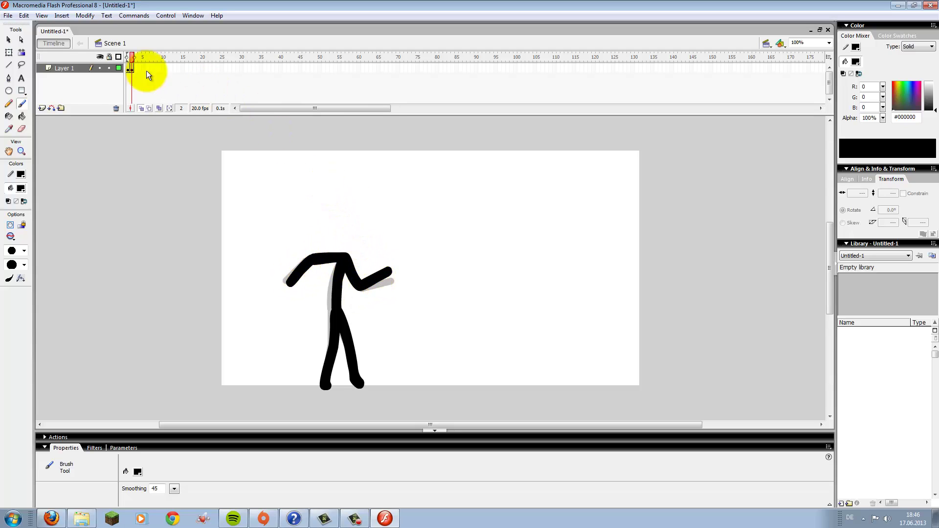
Step: Add a blank keyframe at frame 3 and paint the stick figure's next pose with its upper body moved further right
{"action": "left_click", "coordinate": [131, 69]}
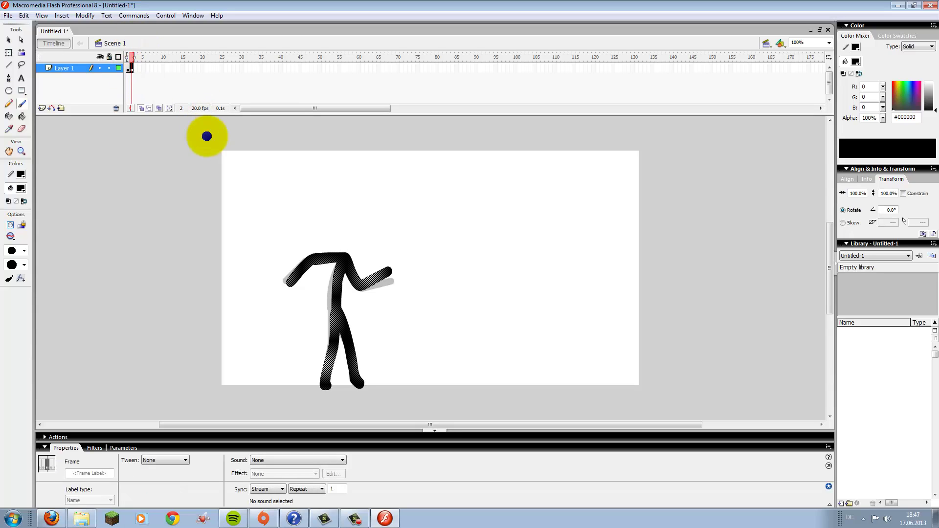
{"action": "right_click", "coordinate": [132, 69]}
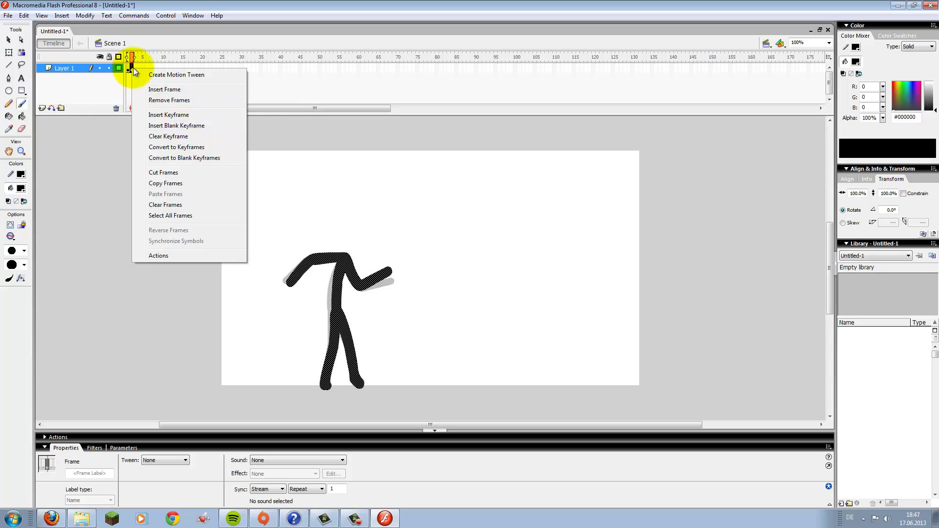
{"action": "key", "text": "Escape"}
{"action": "key", "text": "F7"}
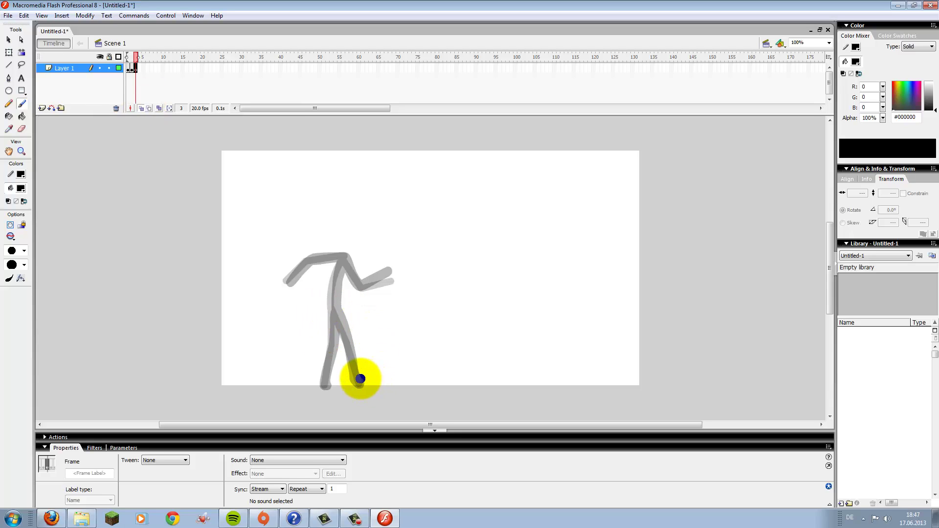
{"action": "mouse_move", "coordinate": [357, 382]}
{"action": "left_mouse_down"}
{"action": "mouse_move", "coordinate": [352, 308]}
{"action": "mouse_move", "coordinate": [346, 352]}
{"action": "mouse_move", "coordinate": [326, 378]}
{"action": "left_mouse_up"}
{"action": "mouse_move", "coordinate": [357, 304]}
{"action": "left_mouse_down"}
{"action": "mouse_move", "coordinate": [368, 255]}
{"action": "mouse_move", "coordinate": [309, 269]}
{"action": "left_mouse_up"}
{"action": "mouse_move", "coordinate": [373, 266]}
{"action": "left_mouse_down"}
{"action": "mouse_move", "coordinate": [359, 287]}
{"action": "mouse_move", "coordinate": [380, 287]}
{"action": "left_mouse_up"}
Step: Add blank keyframes at frames 4 and 5, painting a pose with a raised rear leg in frame 4 and one leaning leg in frame 5
{"action": "key", "text": "F7"}
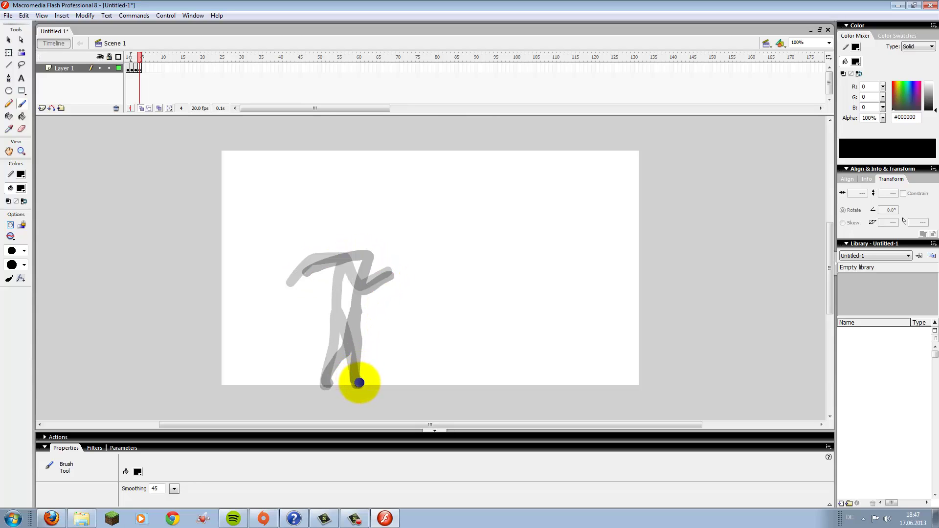
{"action": "mouse_move", "coordinate": [359, 383]}
{"action": "left_mouse_down"}
{"action": "mouse_move", "coordinate": [369, 303]}
{"action": "mouse_move", "coordinate": [352, 355]}
{"action": "mouse_move", "coordinate": [392, 248]}
{"action": "mouse_move", "coordinate": [349, 257]}
{"action": "mouse_move", "coordinate": [384, 262]}
{"action": "mouse_move", "coordinate": [395, 251]}
{"action": "mouse_move", "coordinate": [384, 278]}
{"action": "left_mouse_up"}
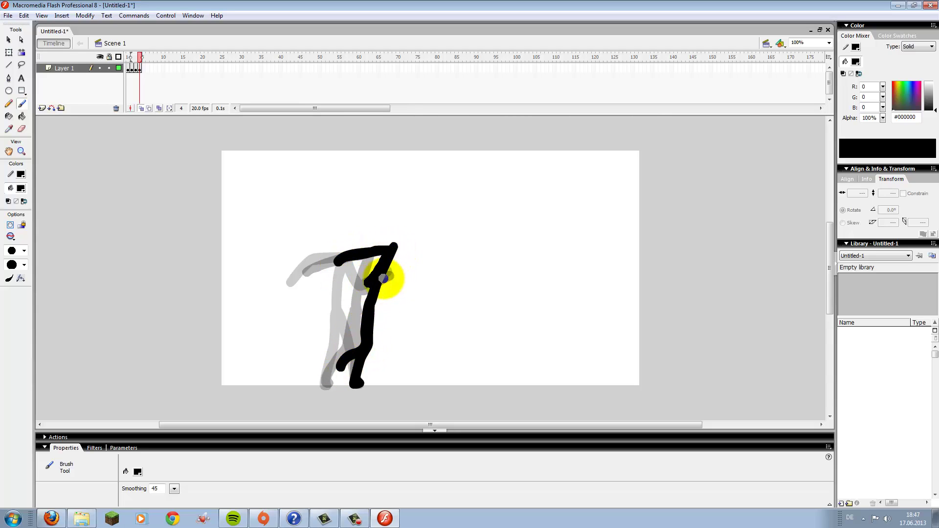
{"action": "key", "text": "F7"}
{"action": "left_click_drag", "start_coordinate": [357, 384], "coordinate": [399, 305]}
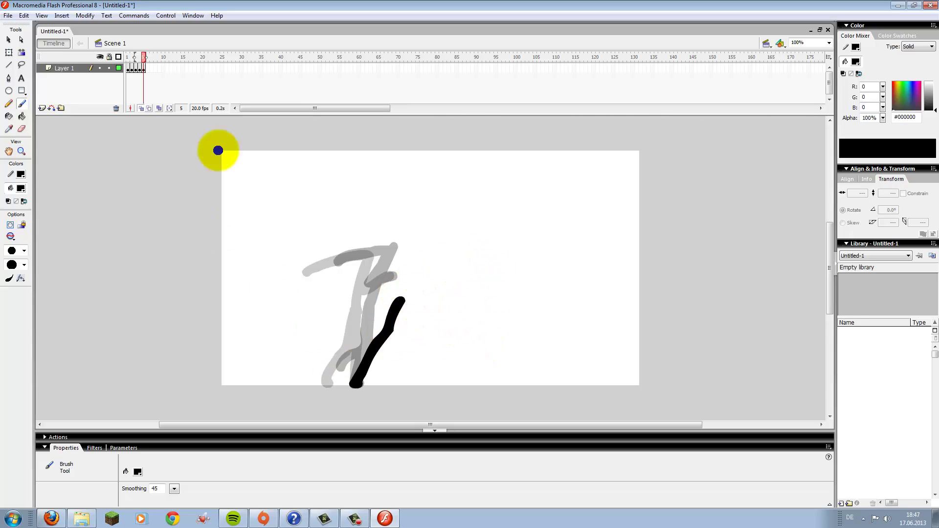
Step: Extend the frame 3 pose by one extra frame and check the neighboring frames on the timeline
{"action": "left_click", "coordinate": [136, 69]}
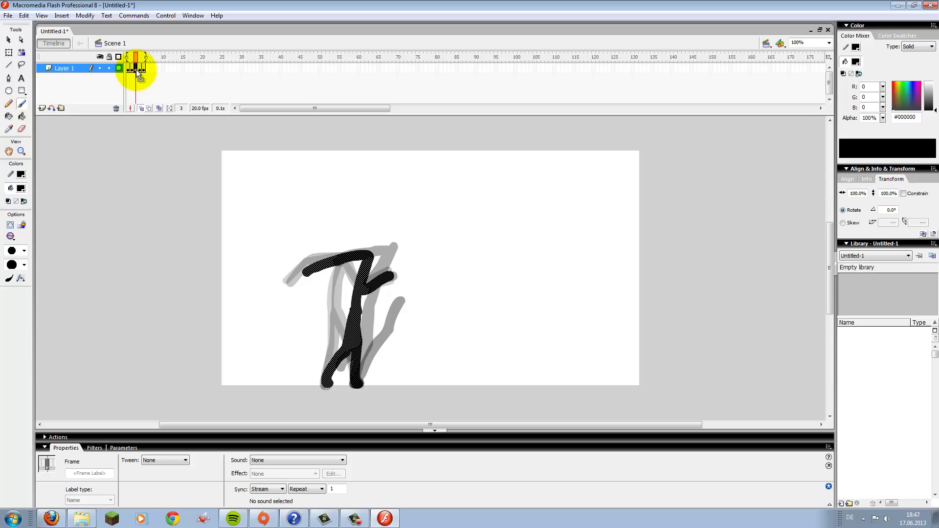
{"action": "key", "text": "F5"}
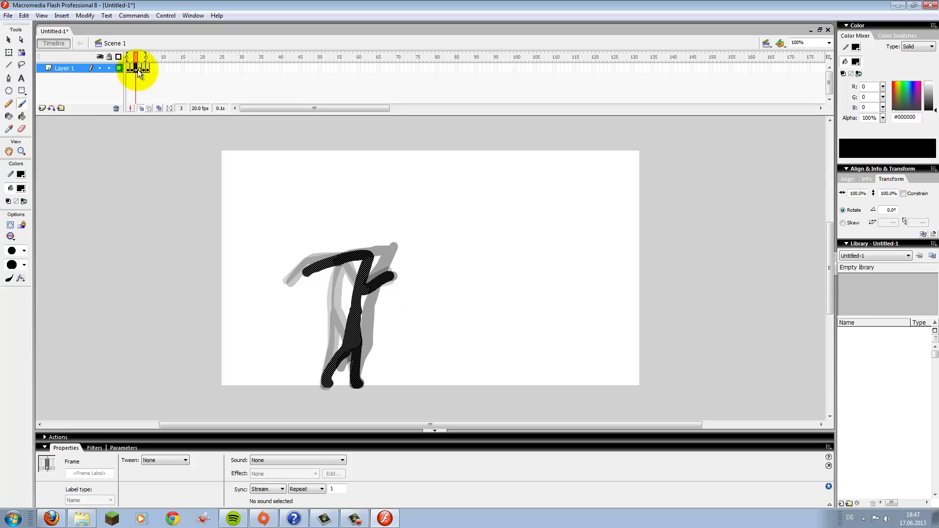
{"action": "left_click", "coordinate": [140, 69]}
{"action": "left_click", "coordinate": [131, 66]}
{"action": "left_click", "coordinate": [141, 69]}
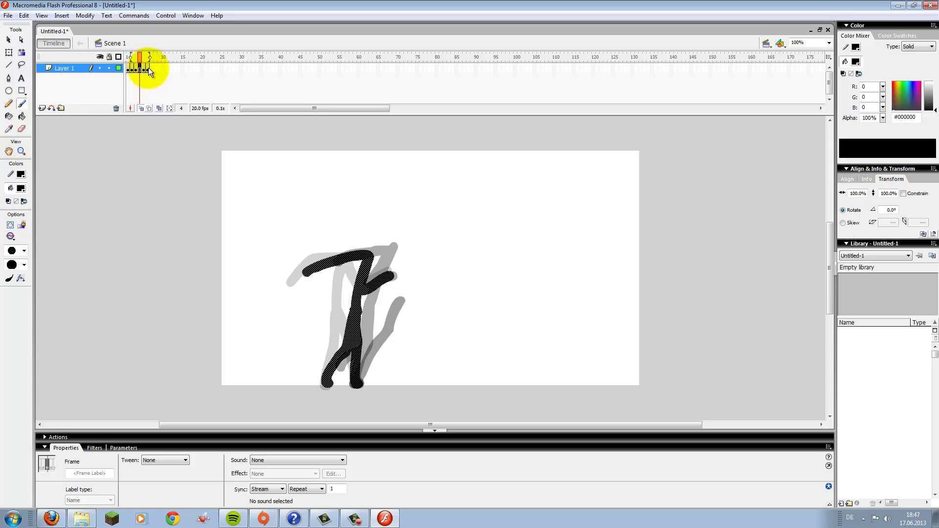
Step: Insert a keyframe after frame 6 that duplicates the leaning leg drawing
{"action": "left_click", "coordinate": [147, 69]}
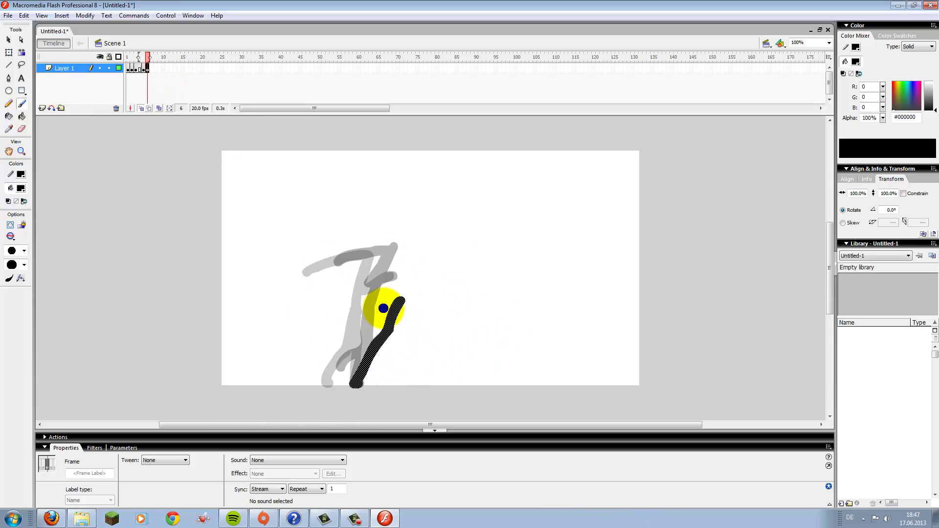
{"action": "key", "text": "F6"}
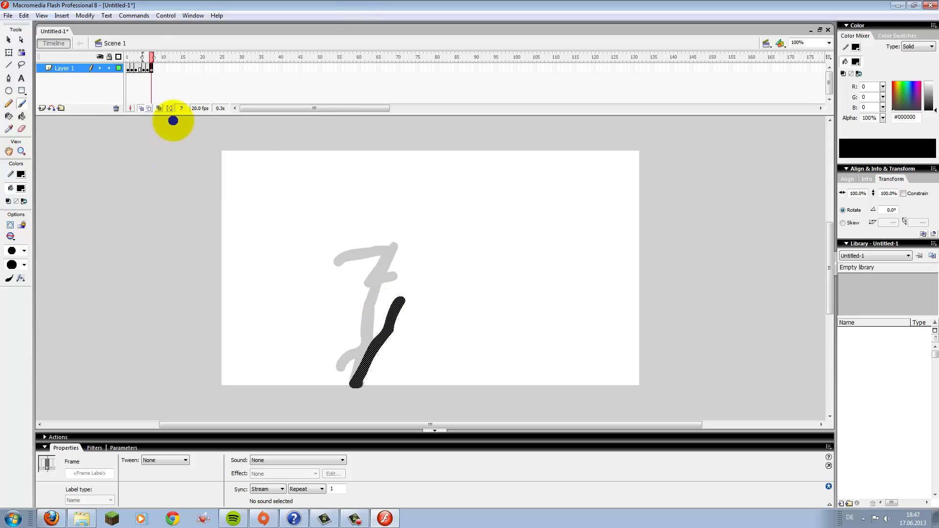
{"action": "right_click", "coordinate": [151, 69]}
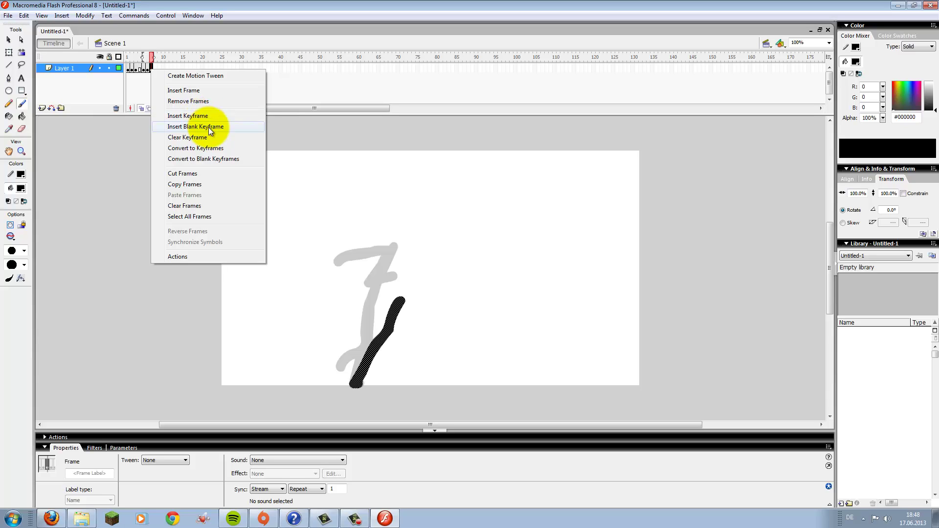
{"action": "right_click", "coordinate": [361, 221]}
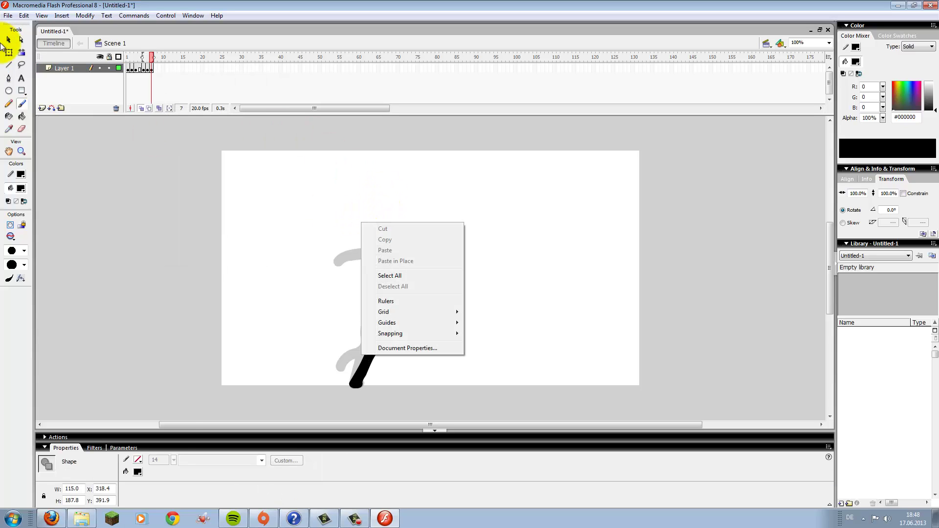
{"action": "left_click", "coordinate": [8, 40]}
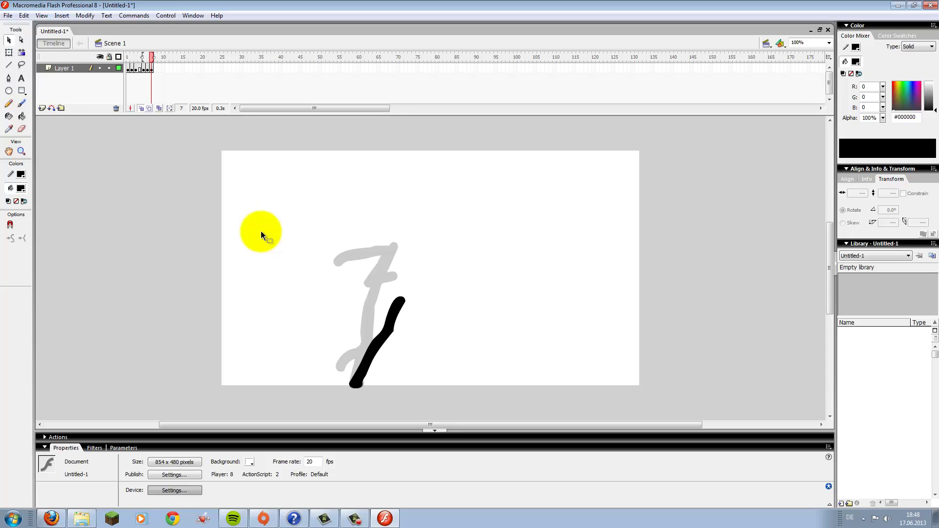
Step: Play the stick figure animation on the timeline, test the movie in its preview window, and close the preview
{"action": "key", "text": "Return"}
{"action": "key", "text": "Return"}
{"action": "key", "text": "ctrl+Return"}
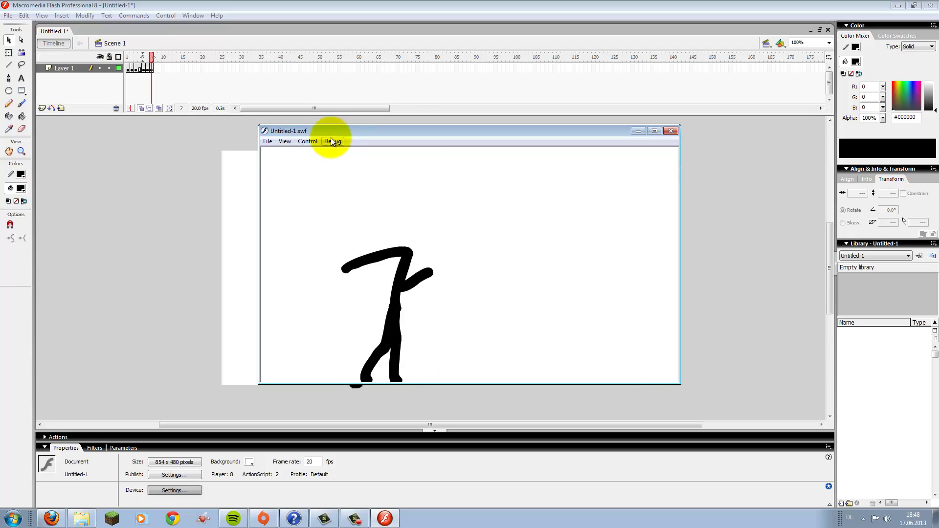
{"action": "left_click_drag", "start_coordinate": [336, 130], "coordinate": [267, 119]}
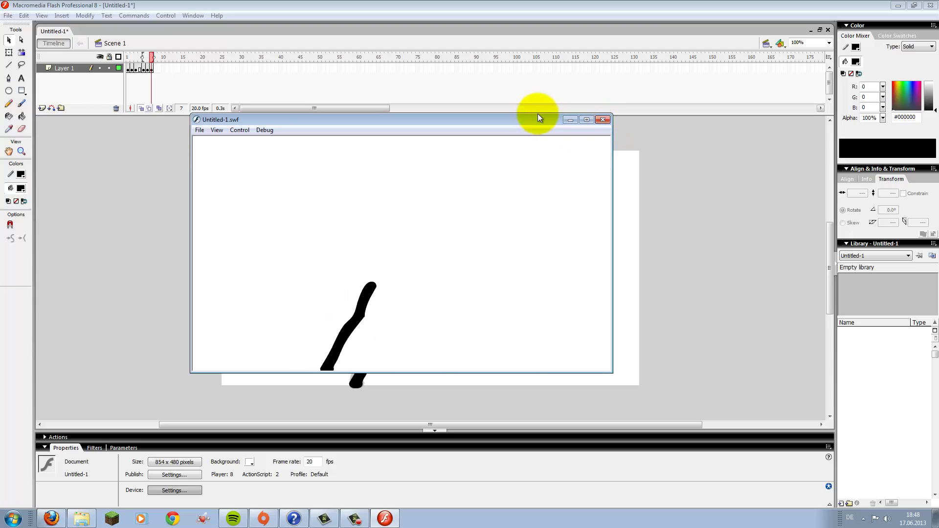
{"action": "left_click_drag", "start_coordinate": [535, 119], "coordinate": [576, 122]}
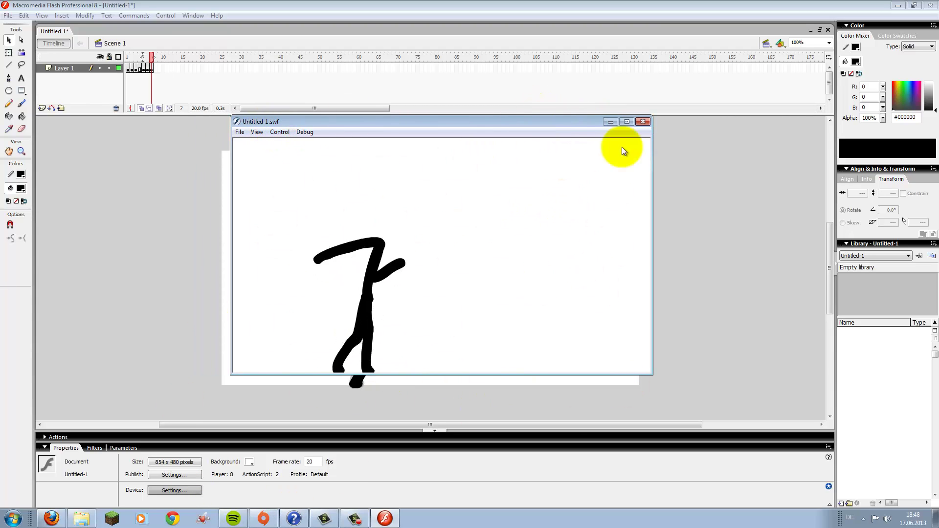
{"action": "left_click", "coordinate": [642, 122]}
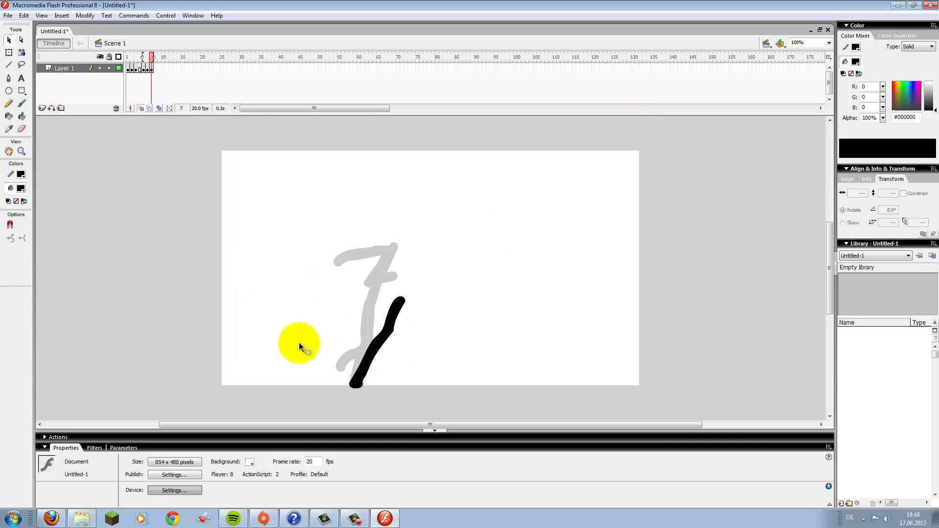
Step: Insert a new layer above the stick figure's layer
{"action": "left_click", "coordinate": [9, 90]}
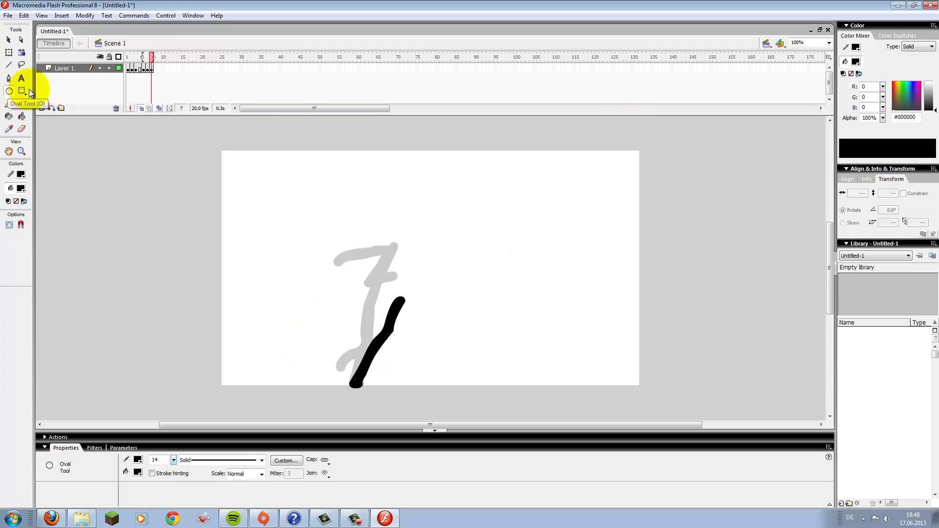
{"action": "left_click", "coordinate": [74, 69]}
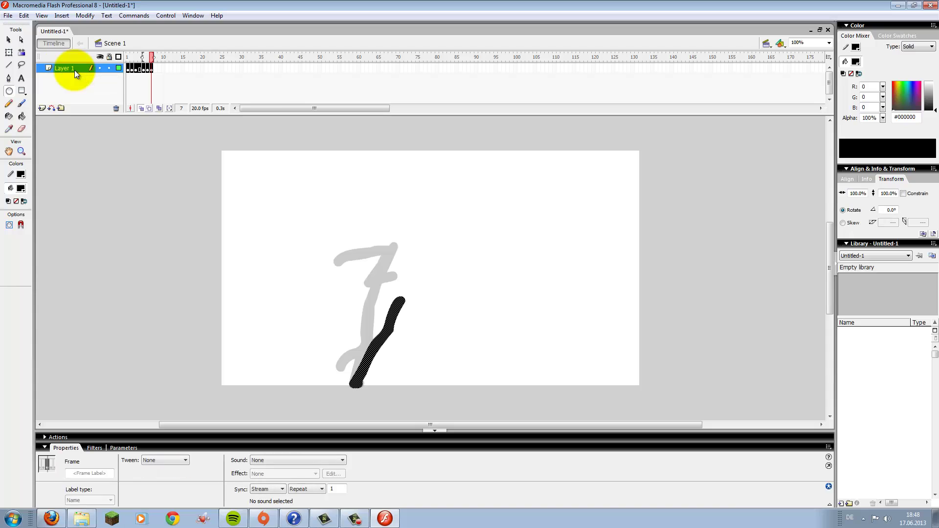
{"action": "right_click", "coordinate": [75, 69]}
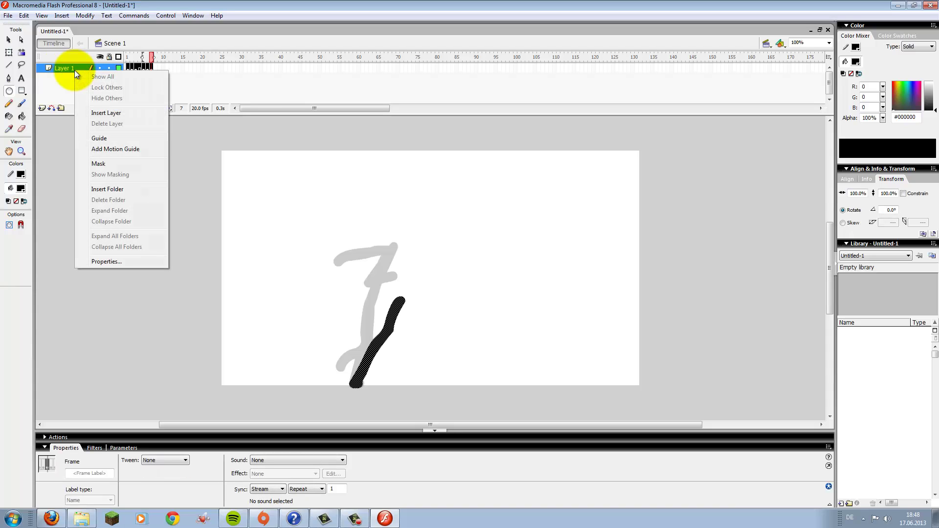
{"action": "left_click", "coordinate": [107, 113]}
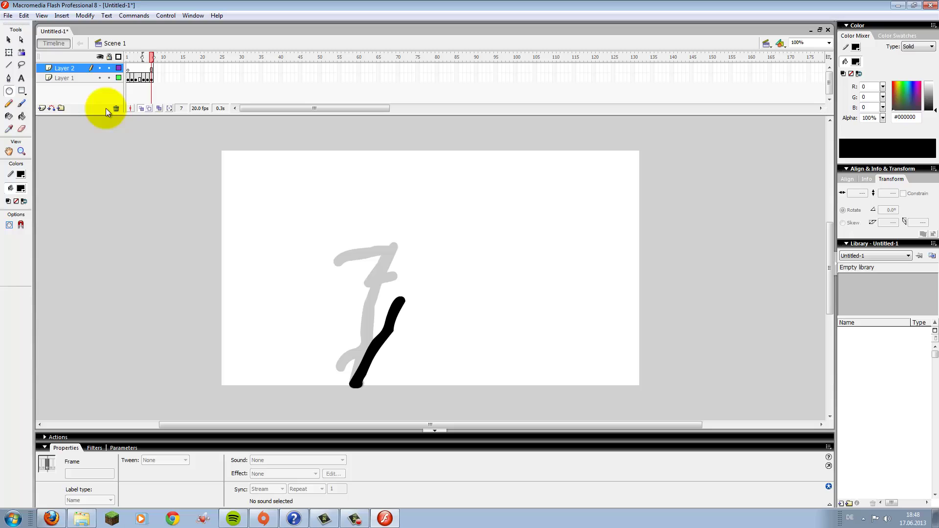
Step: In frame 1 of the new layer, paint a rising diagonal brush stroke in brown #993300 across the figure, about 356 by 170 px
{"action": "left_click", "coordinate": [127, 65]}
{"action": "left_click", "coordinate": [21, 103]}
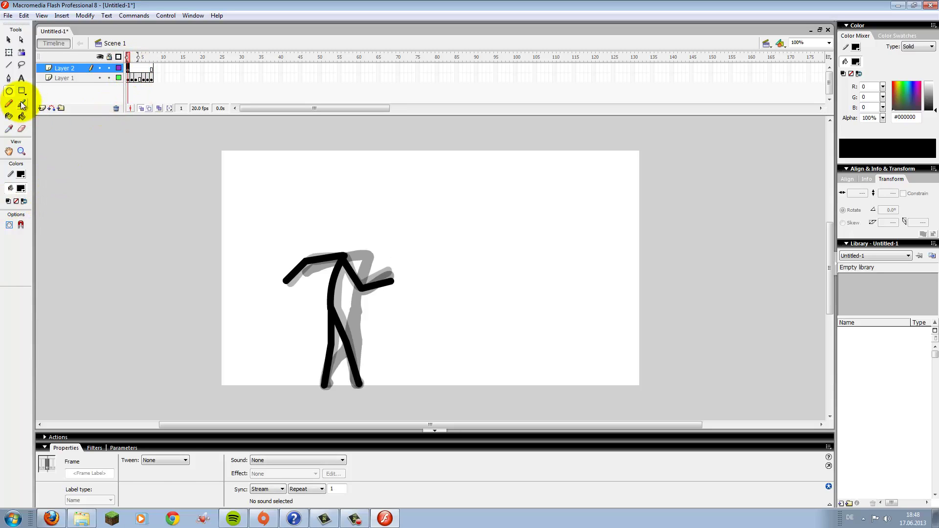
{"action": "left_click", "coordinate": [20, 189]}
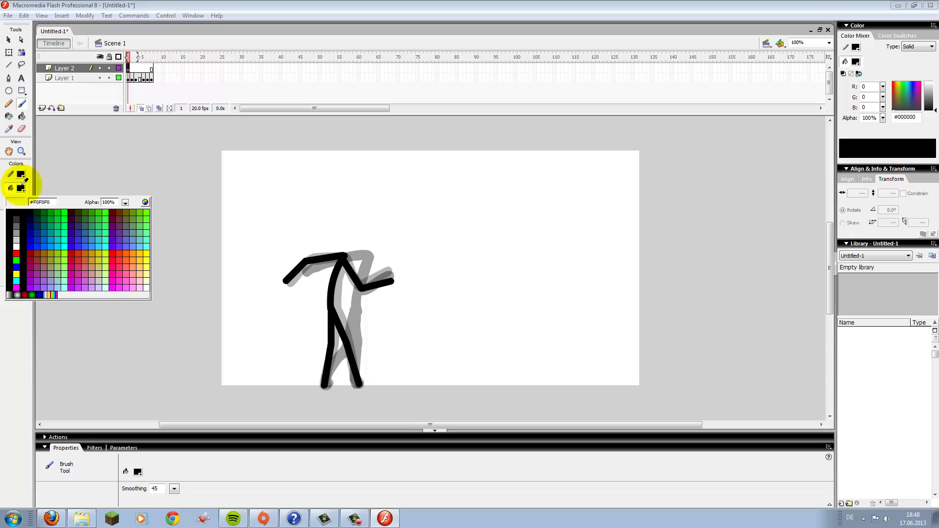
{"action": "left_click", "coordinate": [36, 255]}
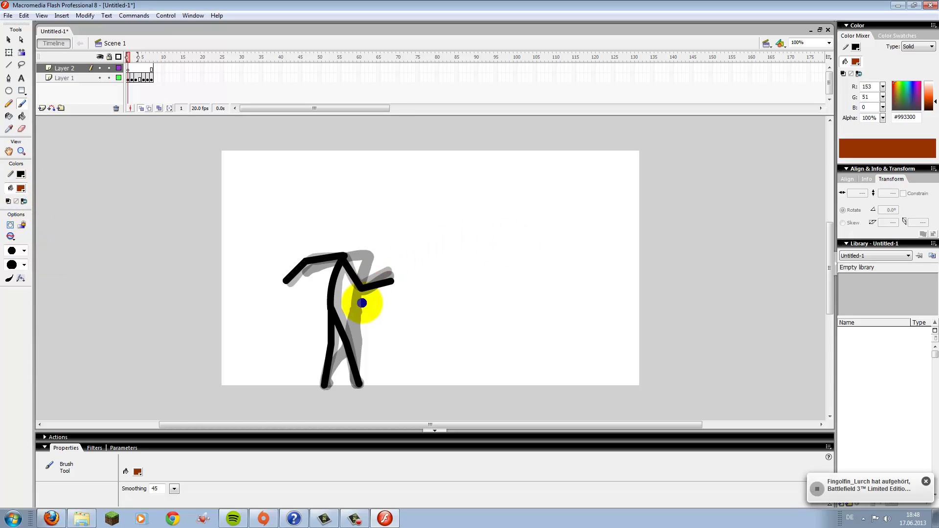
{"action": "mouse_move", "coordinate": [296, 316]}
{"action": "left_mouse_down"}
{"action": "mouse_move", "coordinate": [304, 326]}
{"action": "mouse_move", "coordinate": [448, 263]}
{"action": "left_mouse_up"}
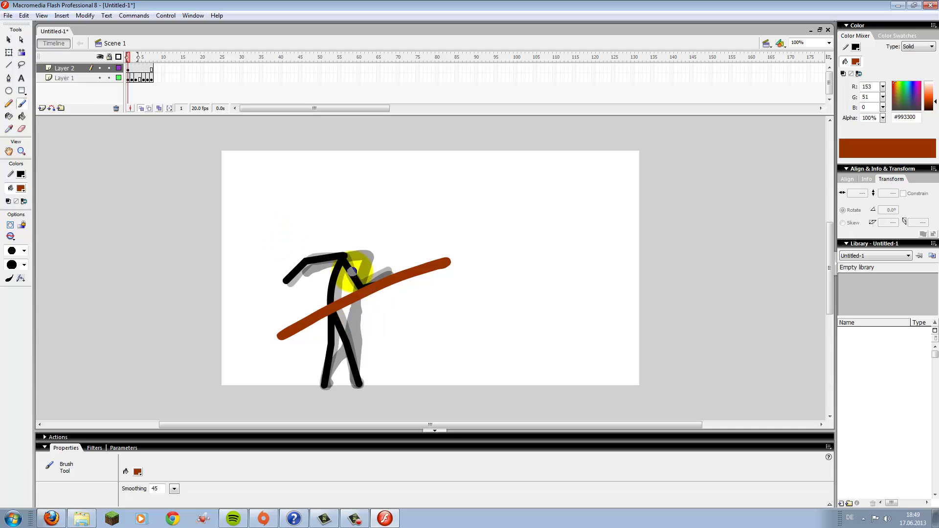
Step: Move the brown stroke's layer below the stick figure's layer and deselect the artwork
{"action": "left_click", "coordinate": [79, 69]}
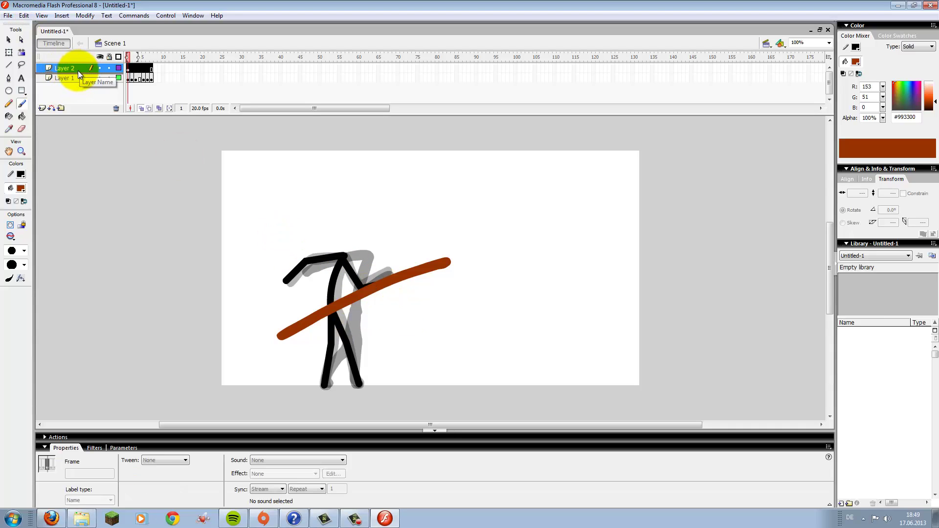
{"action": "left_click_drag", "start_coordinate": [78, 71], "coordinate": [83, 96]}
{"action": "left_click", "coordinate": [9, 39]}
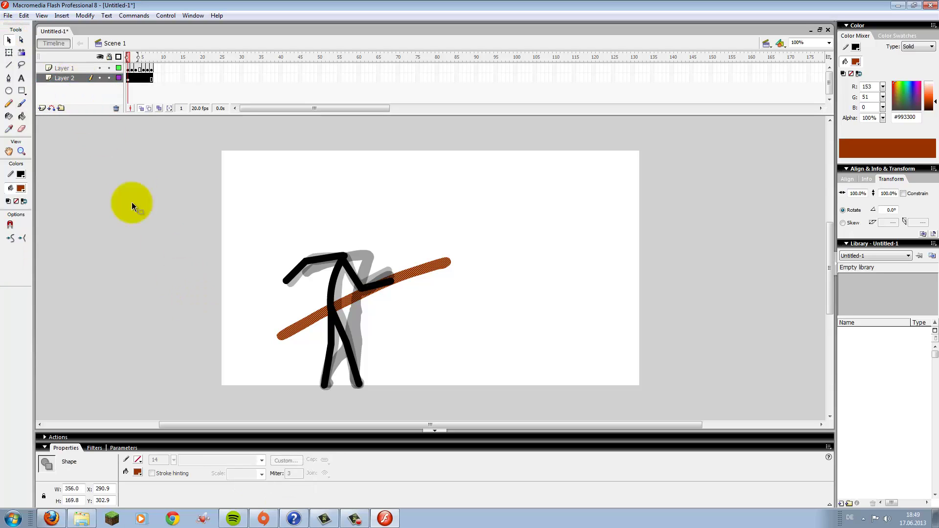
{"action": "left_click", "coordinate": [295, 321]}
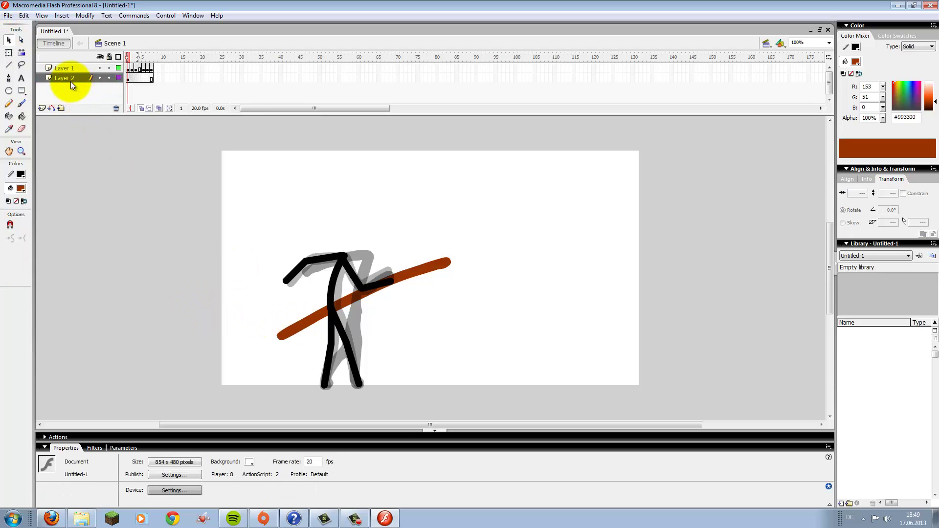
Step: Move the brown stroke's layer back above the stick figure's layer and clear the selection
{"action": "left_click_drag", "start_coordinate": [70, 76], "coordinate": [73, 64]}
{"action": "left_click", "coordinate": [137, 81]}
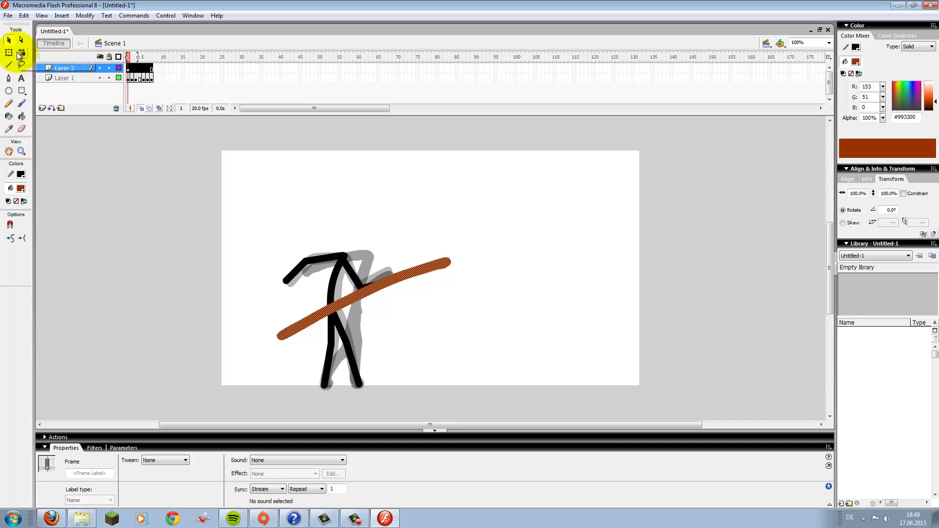
{"action": "left_click", "coordinate": [268, 238]}
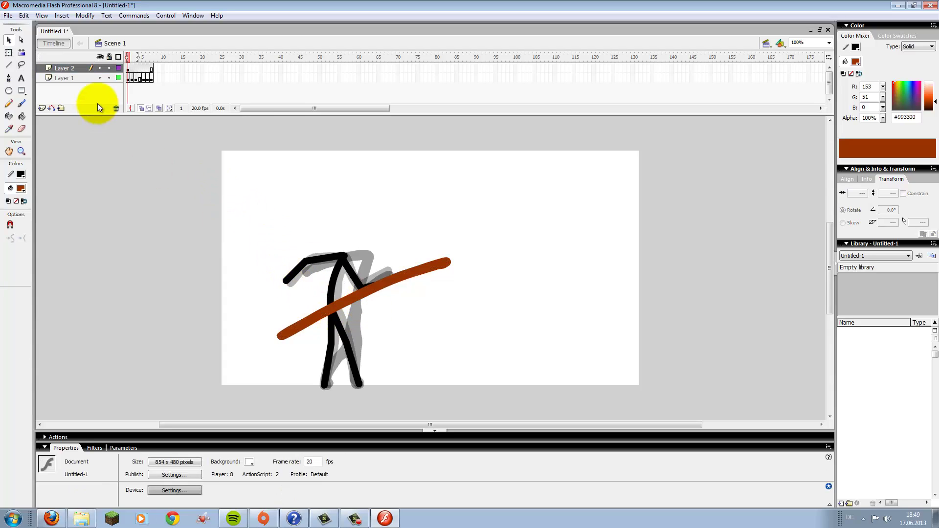
Step: Insert another layer between the stick figure's layer and the brown stroke's layer
{"action": "left_click", "coordinate": [75, 81]}
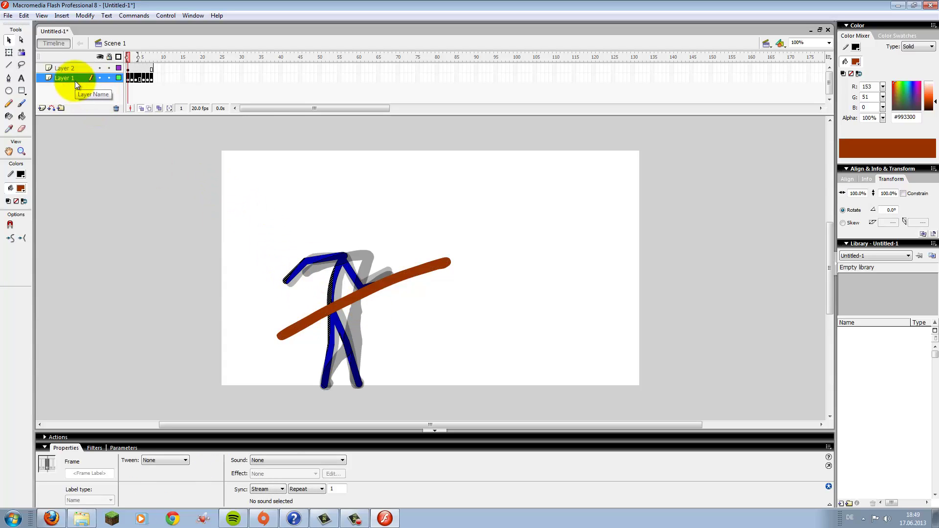
{"action": "right_click", "coordinate": [75, 80]}
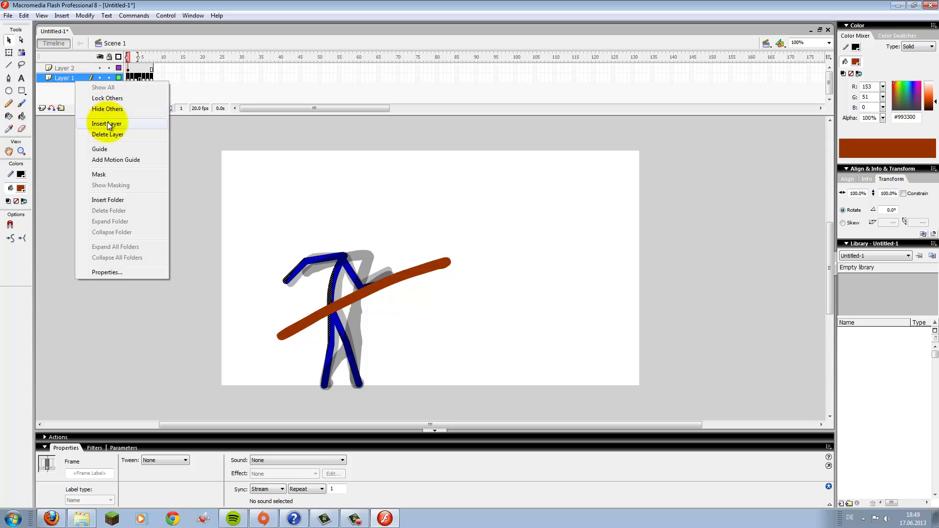
{"action": "left_click", "coordinate": [104, 121]}
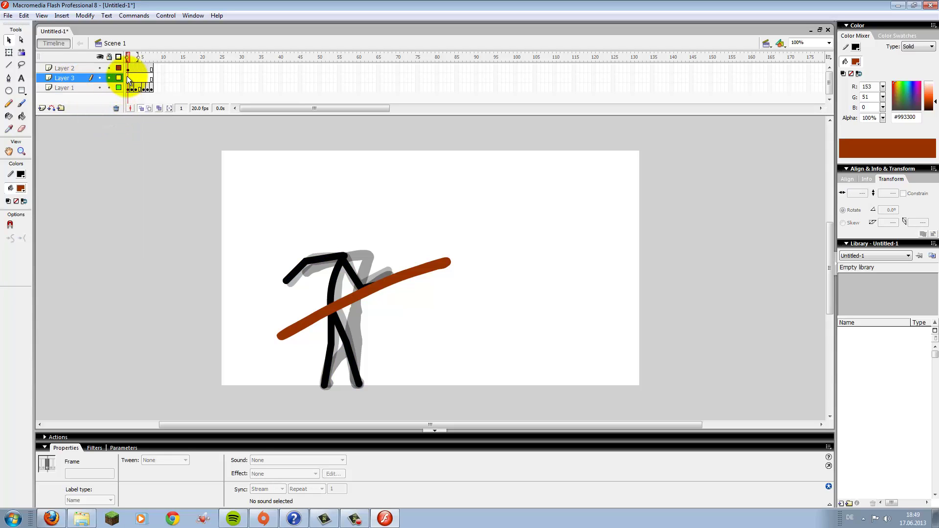
Step: In frame 1 of the middle layer, brush a round black #000000 blob about 49 by 54 px above the brown stroke
{"action": "left_click", "coordinate": [127, 76]}
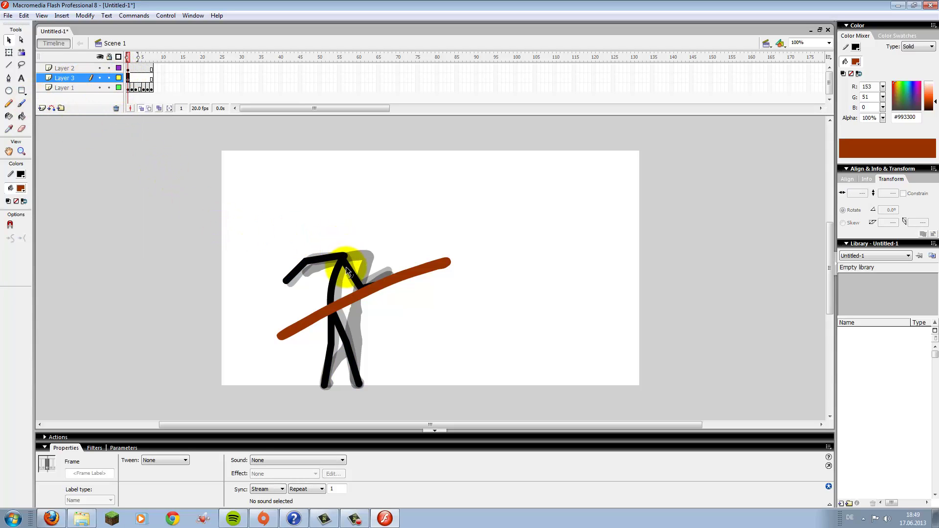
{"action": "left_click", "coordinate": [22, 104]}
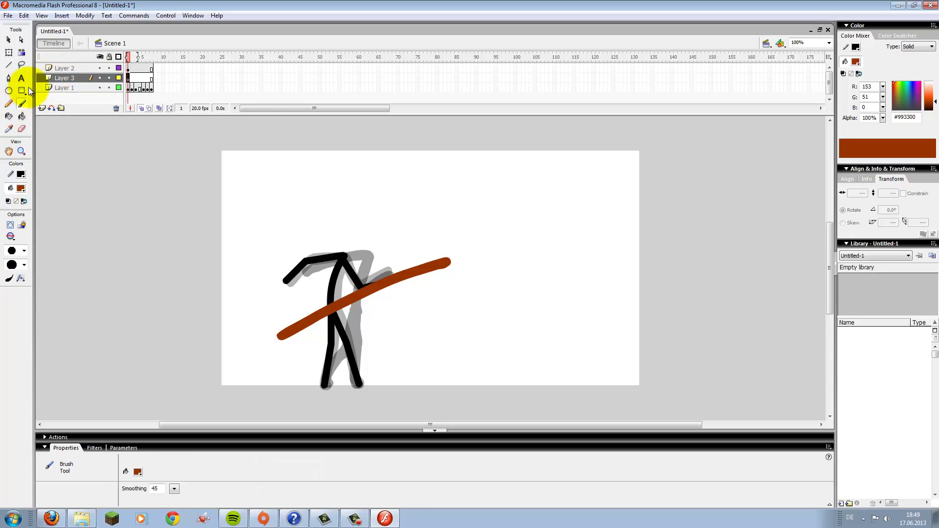
{"action": "left_click", "coordinate": [20, 189]}
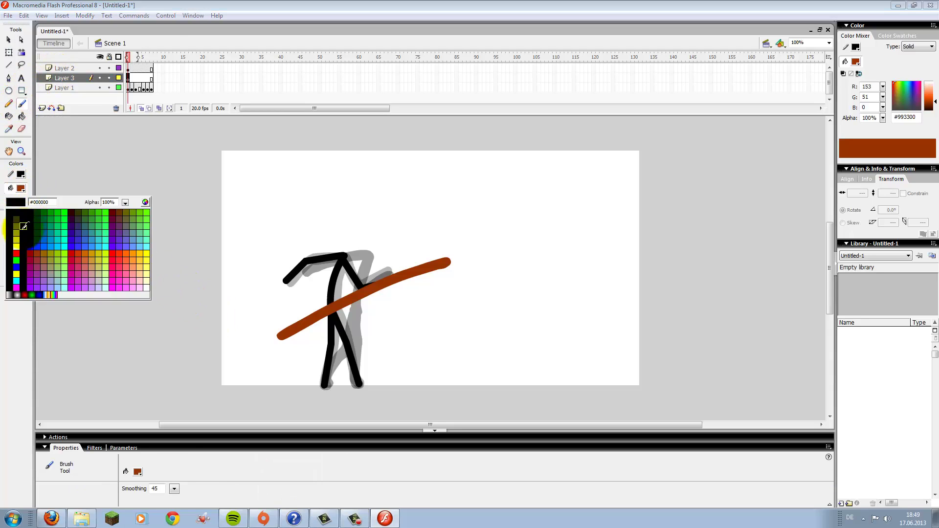
{"action": "left_click", "coordinate": [30, 216]}
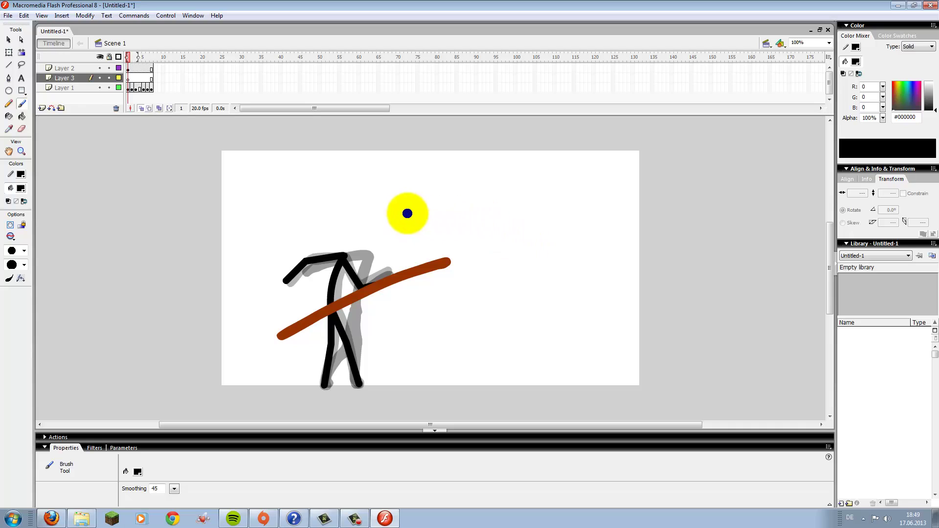
{"action": "left_click_drag", "start_coordinate": [414, 214], "coordinate": [419, 217]}
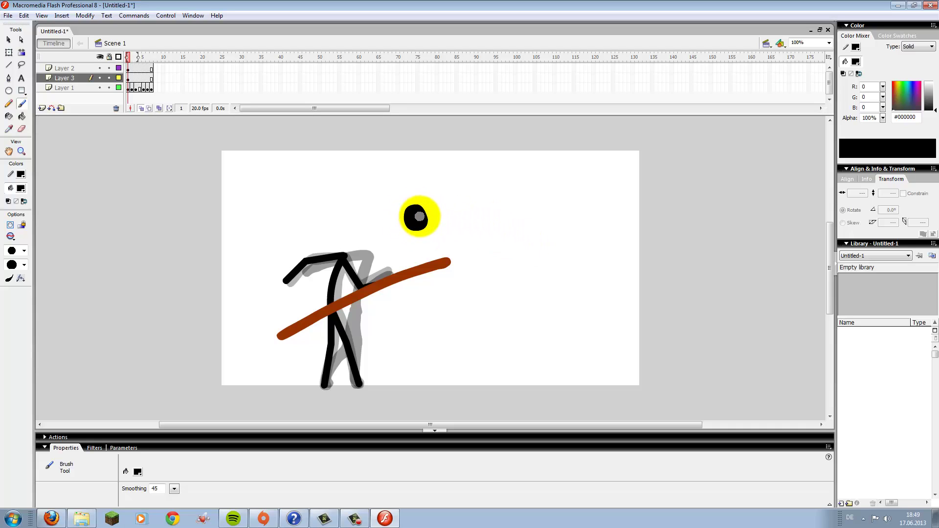
Step: Select the black blob and apply two slight adjustments to its outline
{"action": "left_click", "coordinate": [8, 40]}
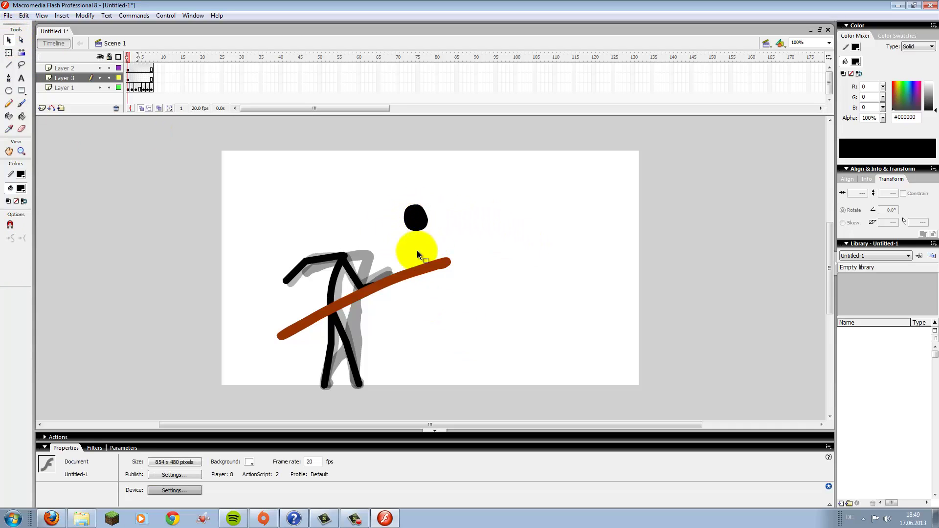
{"action": "left_click", "coordinate": [417, 219]}
{"action": "right_click", "coordinate": [423, 226]}
{"action": "left_click", "coordinate": [414, 218]}
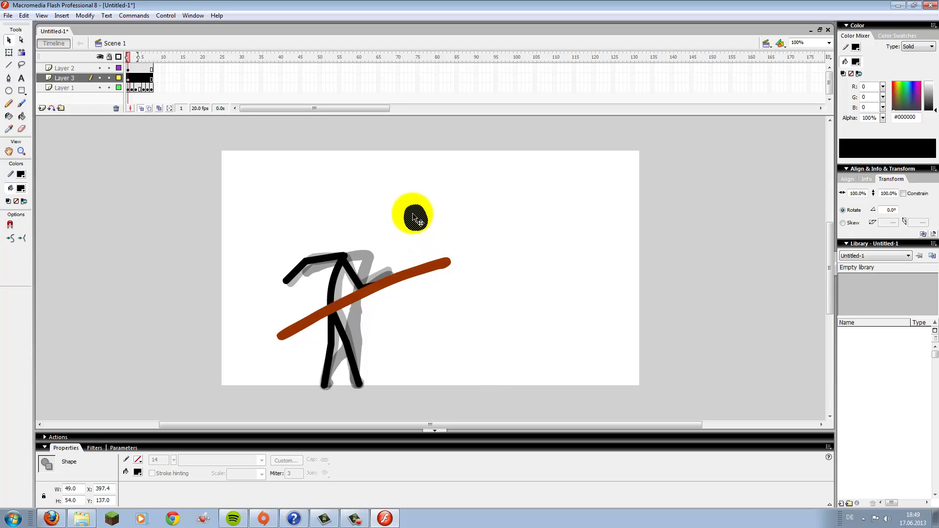
{"action": "right_click", "coordinate": [414, 218]}
{"action": "left_click", "coordinate": [458, 322]}
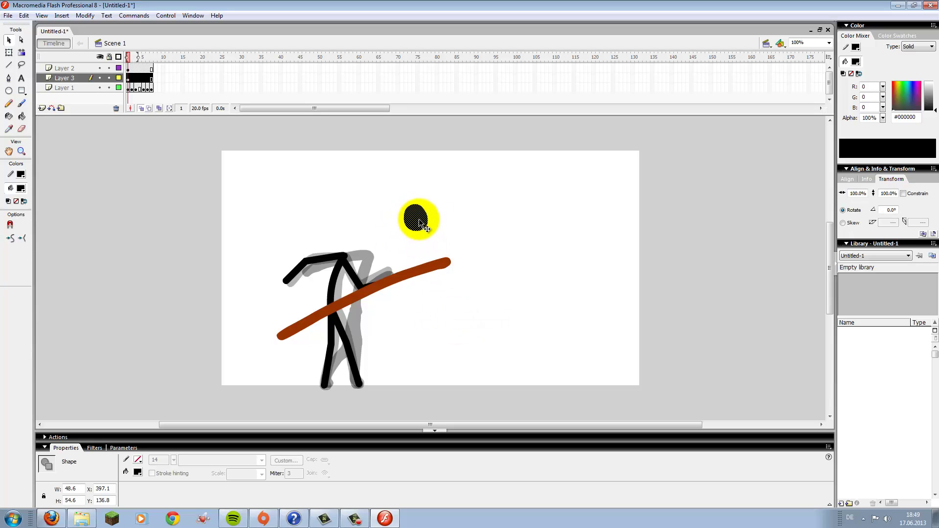
{"action": "right_click", "coordinate": [420, 223]}
{"action": "left_click", "coordinate": [463, 318]}
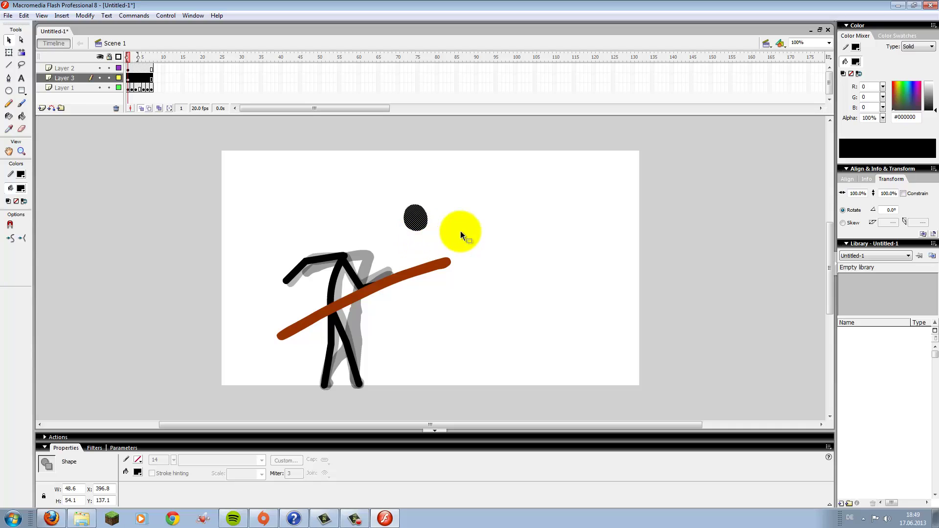
{"action": "left_click_drag", "start_coordinate": [456, 229], "coordinate": [424, 205]}
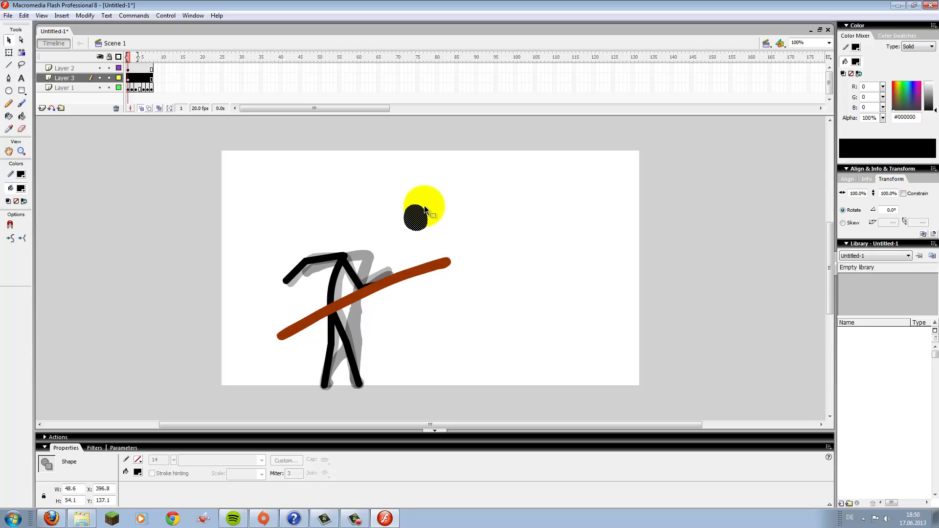
{"action": "key", "text": "F8"}
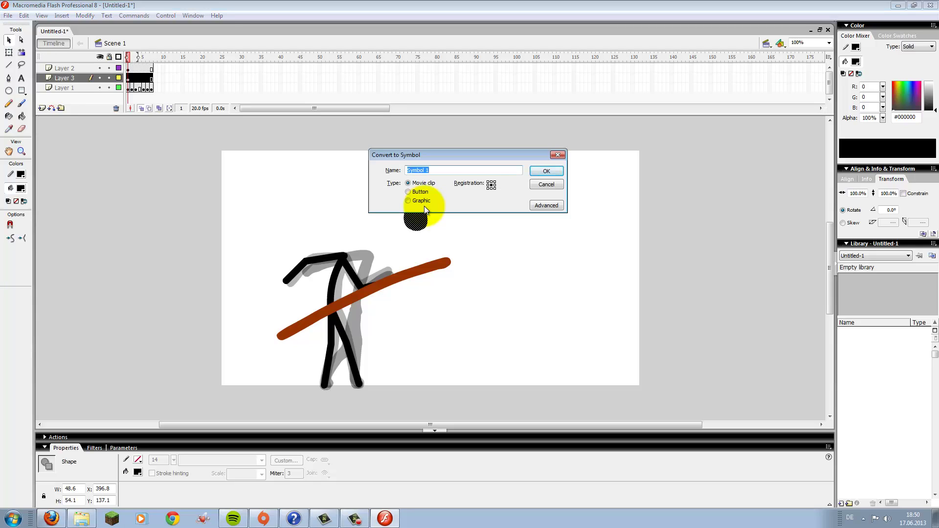
{"action": "left_click", "coordinate": [535, 187]}
Step: Create a new empty symbol of type Movie clip named Symbol 1 and return to the main scene
{"action": "left_click", "coordinate": [133, 17]}
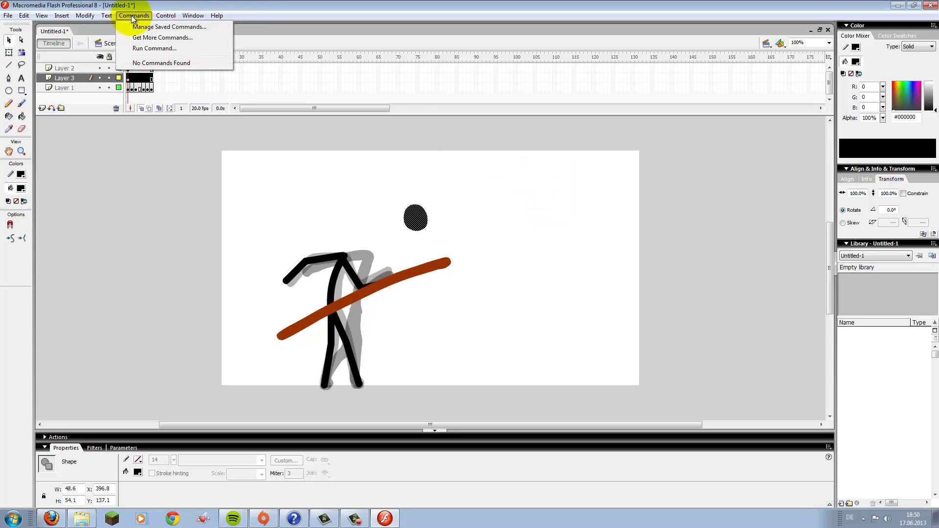
{"action": "mouse_move", "coordinate": [85, 18]}
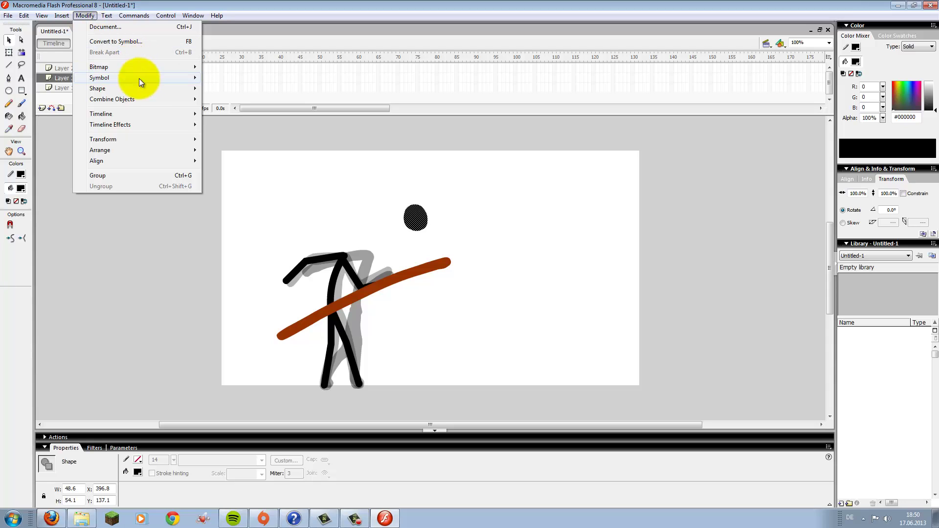
{"action": "mouse_move", "coordinate": [140, 80]}
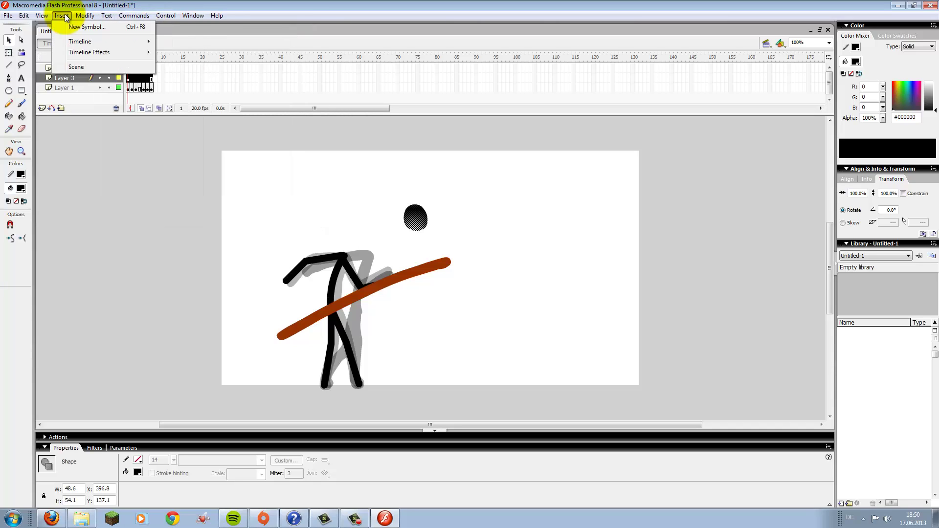
{"action": "left_click", "coordinate": [78, 27]}
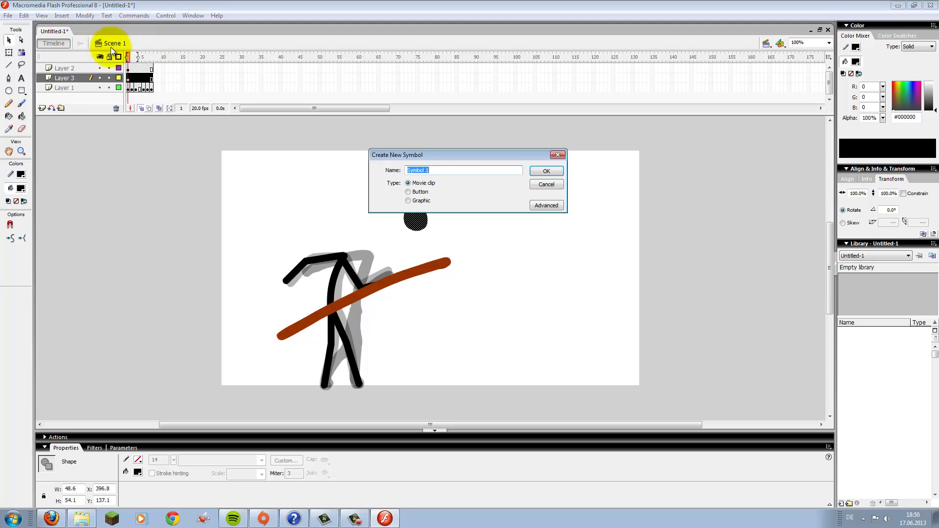
{"action": "left_click", "coordinate": [422, 201]}
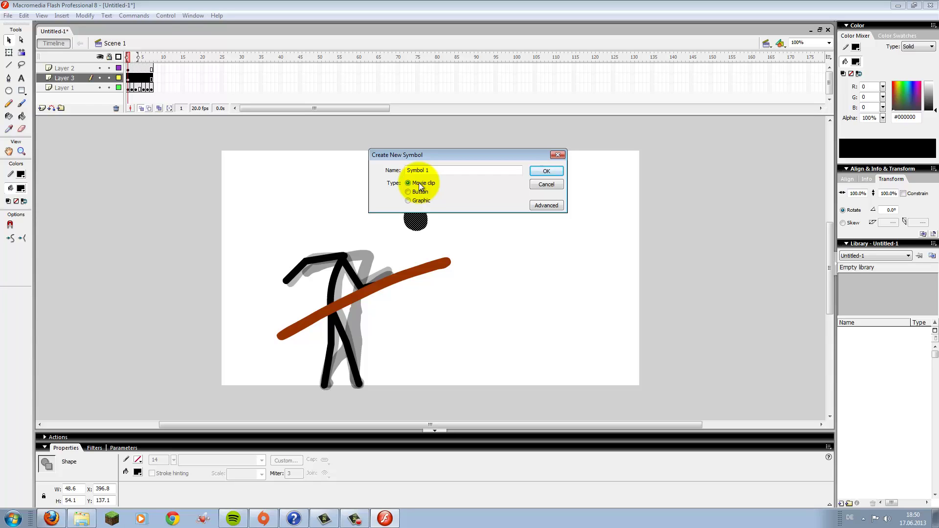
{"action": "left_click", "coordinate": [546, 172]}
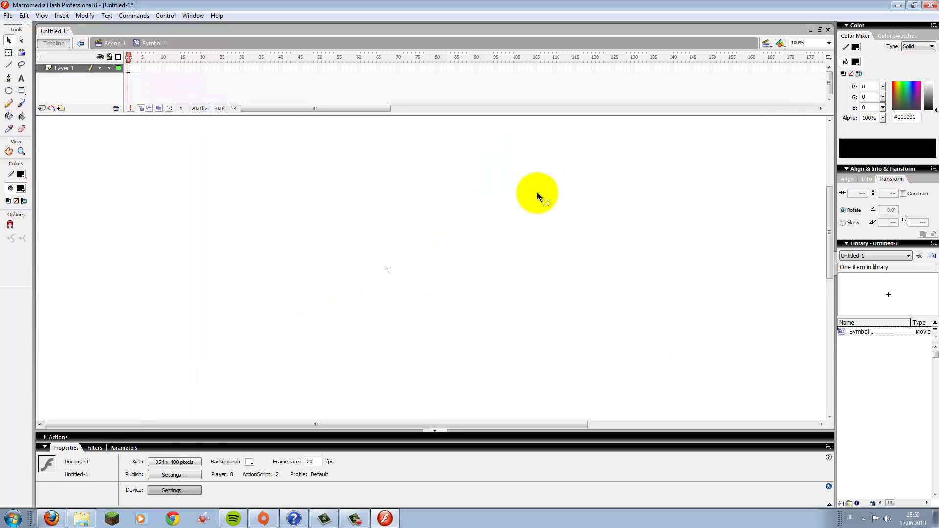
{"action": "left_click", "coordinate": [81, 43]}
Step: Convert the round black blob on the stage into a movie clip symbol and clear the selection
{"action": "left_click", "coordinate": [413, 218]}
{"action": "key", "text": "F8"}
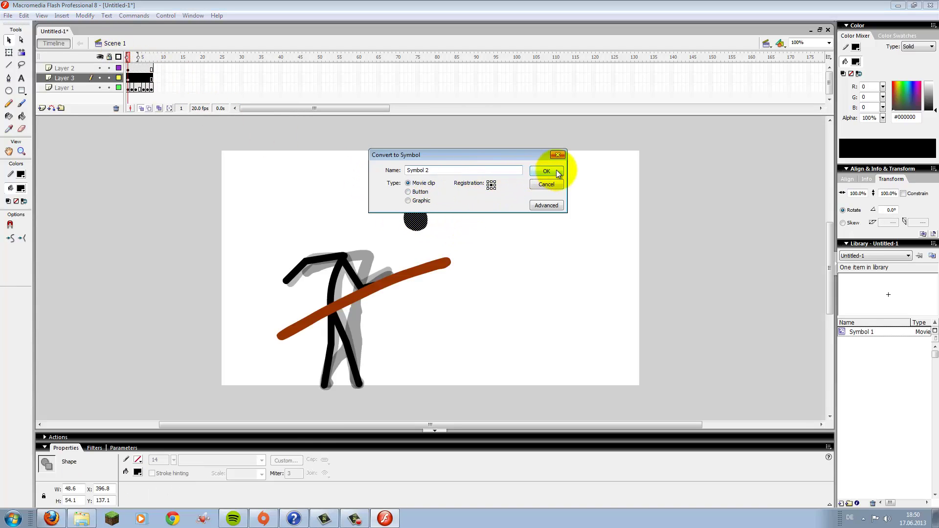
{"action": "left_click", "coordinate": [556, 171]}
{"action": "left_click", "coordinate": [440, 204]}
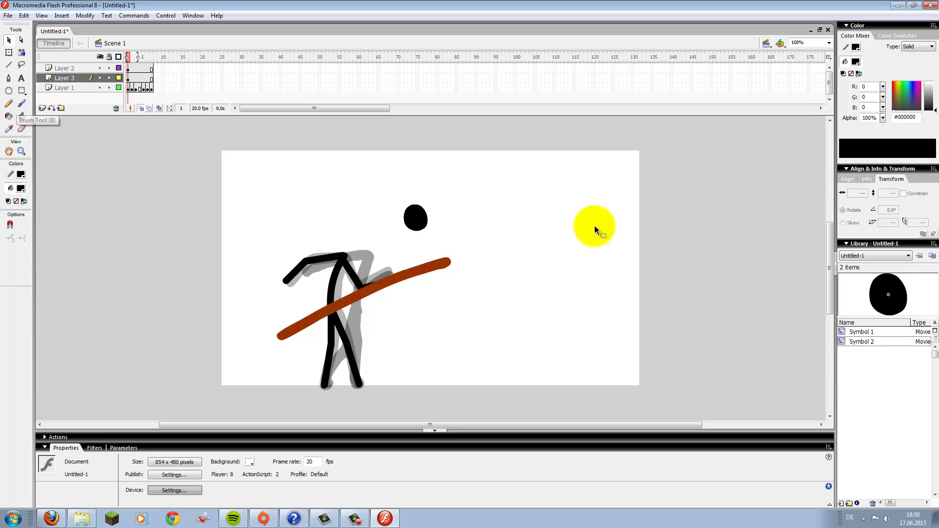
Step: Brush a second black blob about 66 by 70 px beside the round one and convert it to a Graphic symbol named grafphis
{"action": "left_click", "coordinate": [22, 103]}
{"action": "mouse_move", "coordinate": [475, 213]}
{"action": "left_mouse_down"}
{"action": "mouse_move", "coordinate": [457, 210]}
{"action": "mouse_move", "coordinate": [462, 219]}
{"action": "left_mouse_up"}
{"action": "left_click", "coordinate": [8, 39]}
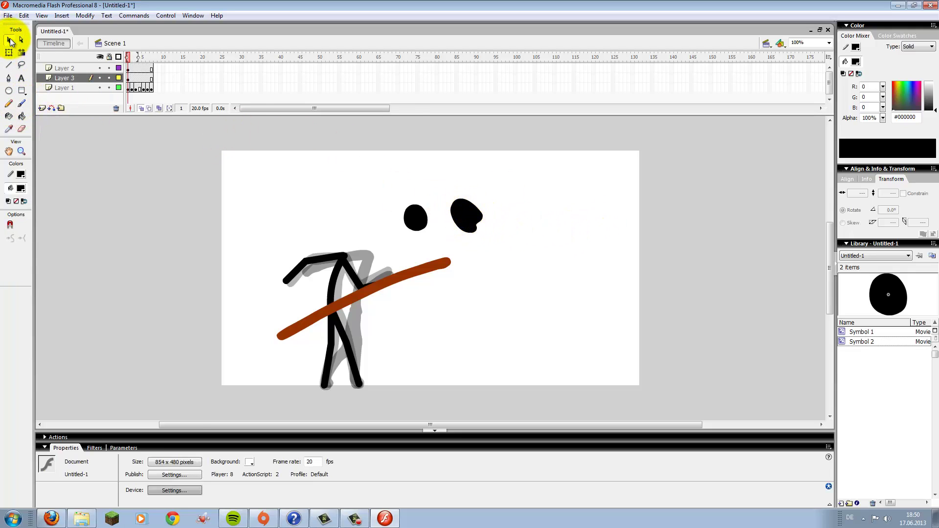
{"action": "left_click", "coordinate": [471, 217]}
{"action": "key", "text": "F8"}
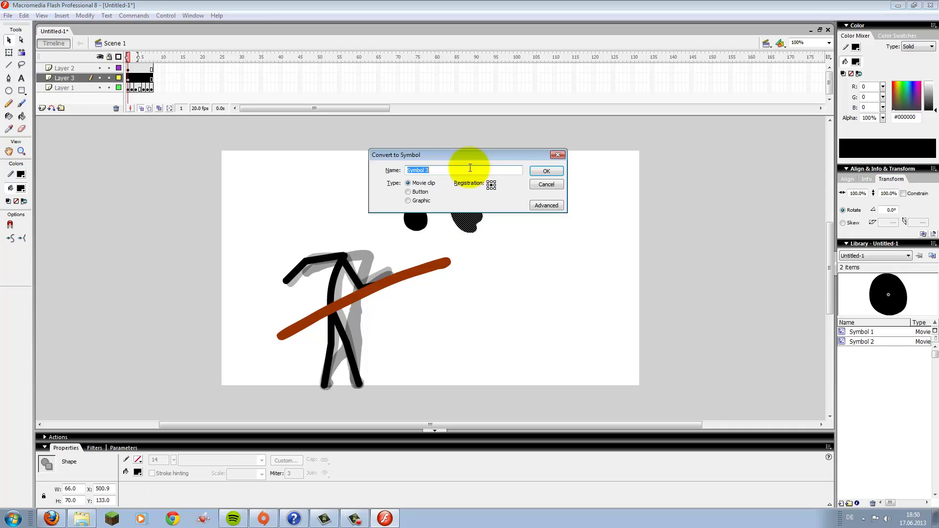
{"action": "type", "text": "grafphis"}
{"action": "left_click", "coordinate": [428, 202]}
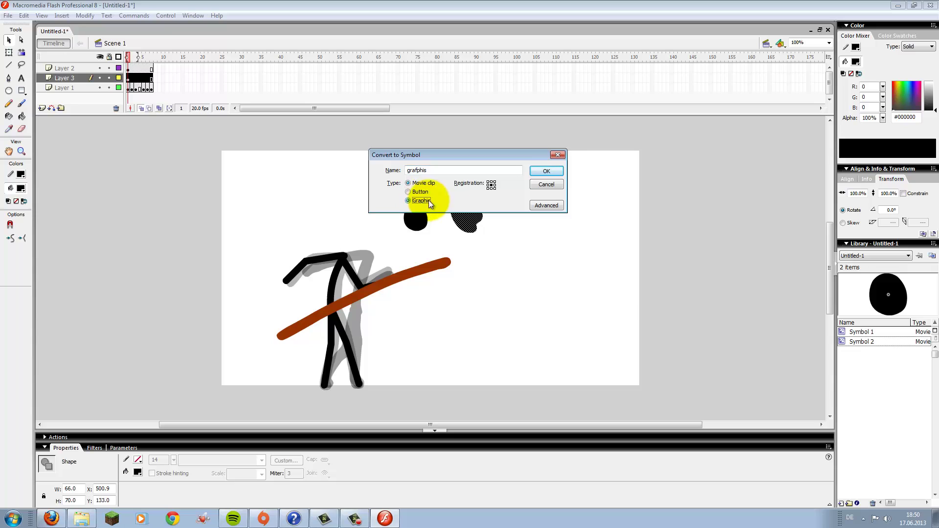
{"action": "left_click", "coordinate": [547, 171]}
{"action": "left_click", "coordinate": [591, 274]}
Step: Apply a Blur filter with Blur X and Blur Y of 35 to the round movie clip
{"action": "left_click", "coordinate": [419, 225]}
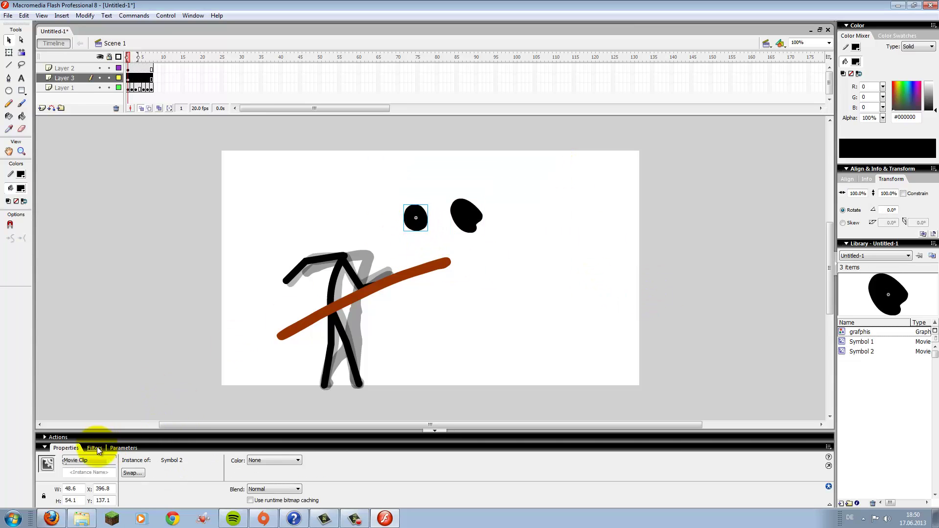
{"action": "left_click", "coordinate": [95, 449]}
{"action": "left_click", "coordinate": [44, 457]}
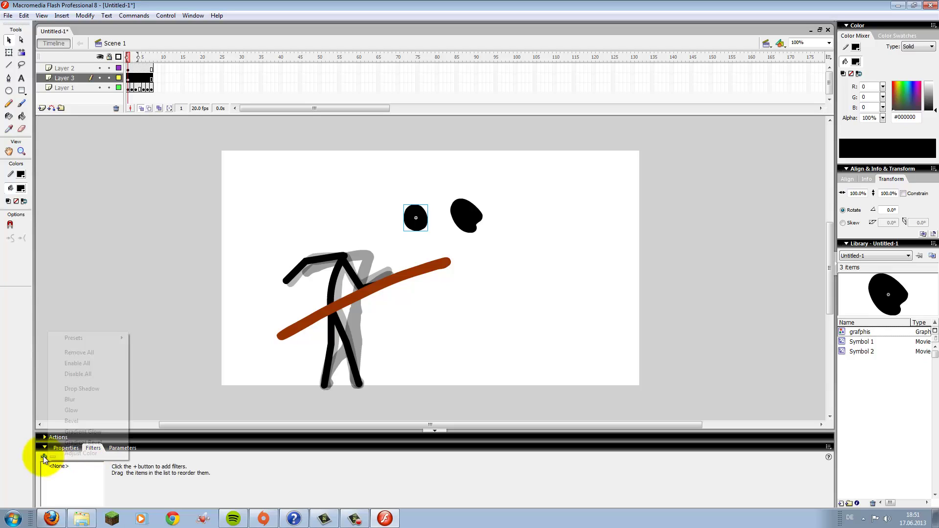
{"action": "left_click", "coordinate": [81, 401]}
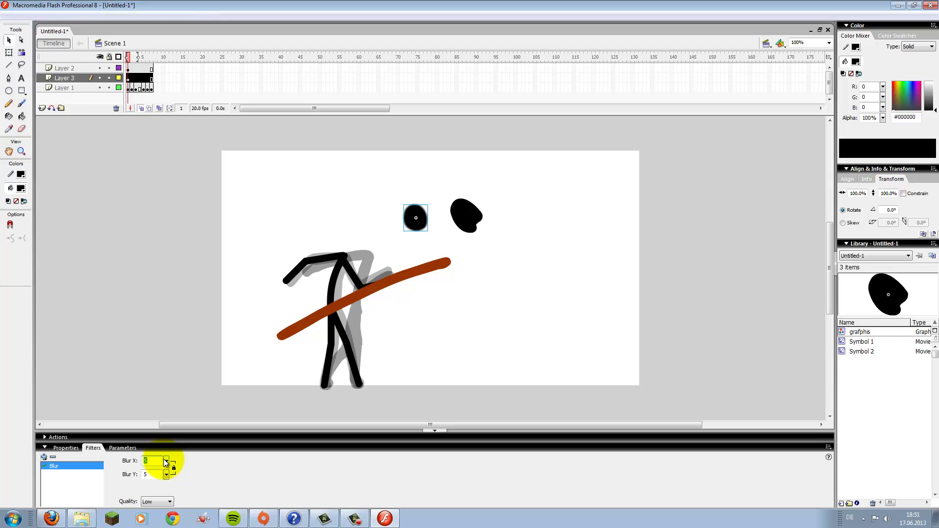
{"action": "left_click_drag", "start_coordinate": [166, 461], "coordinate": [151, 446]}
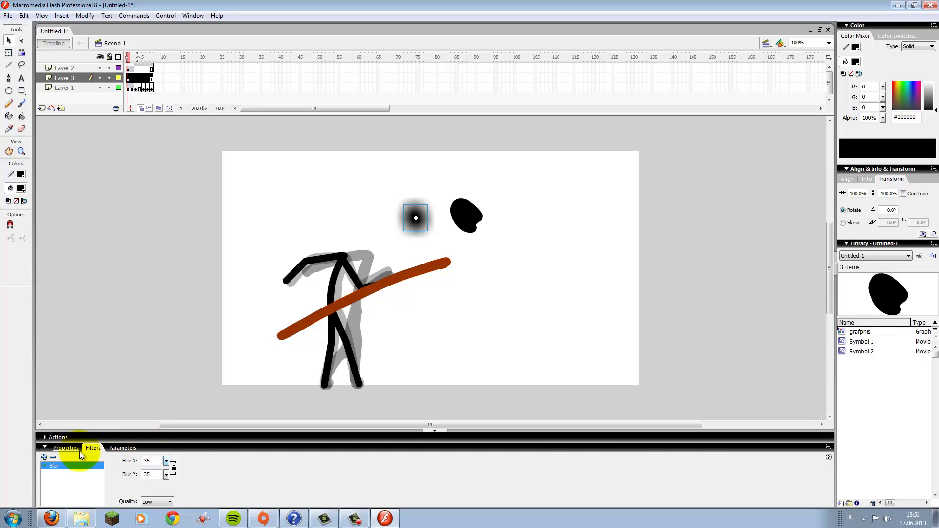
Step: Add a red Glow filter to the blurred movie clip and preview the movie
{"action": "left_click", "coordinate": [44, 457]}
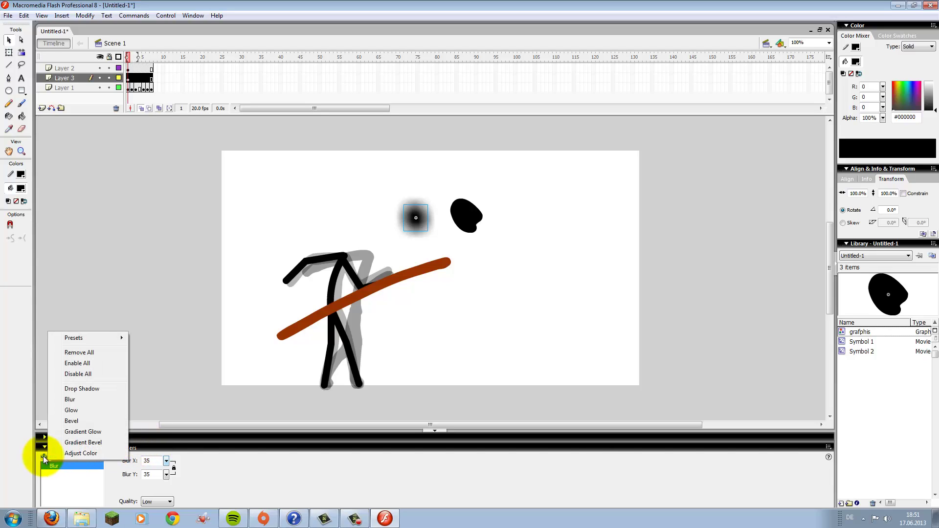
{"action": "left_click", "coordinate": [89, 410]}
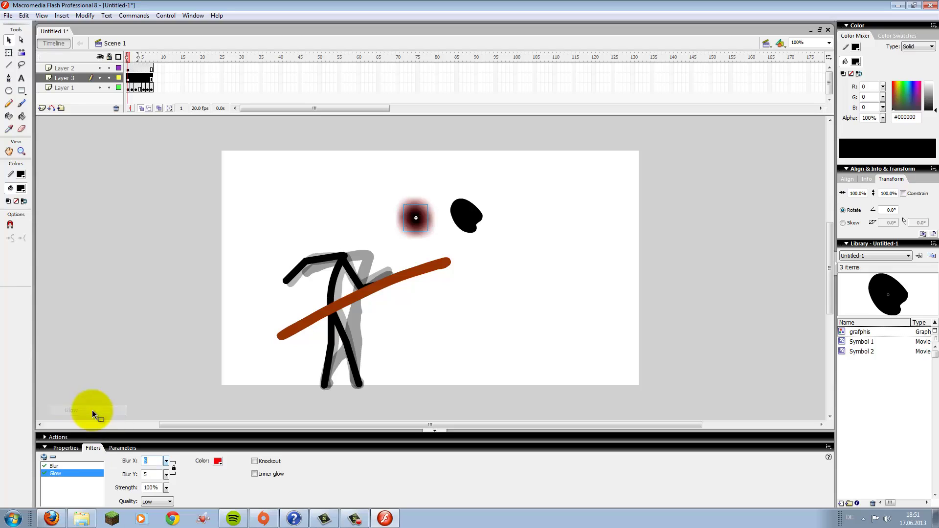
{"action": "left_click", "coordinate": [287, 195]}
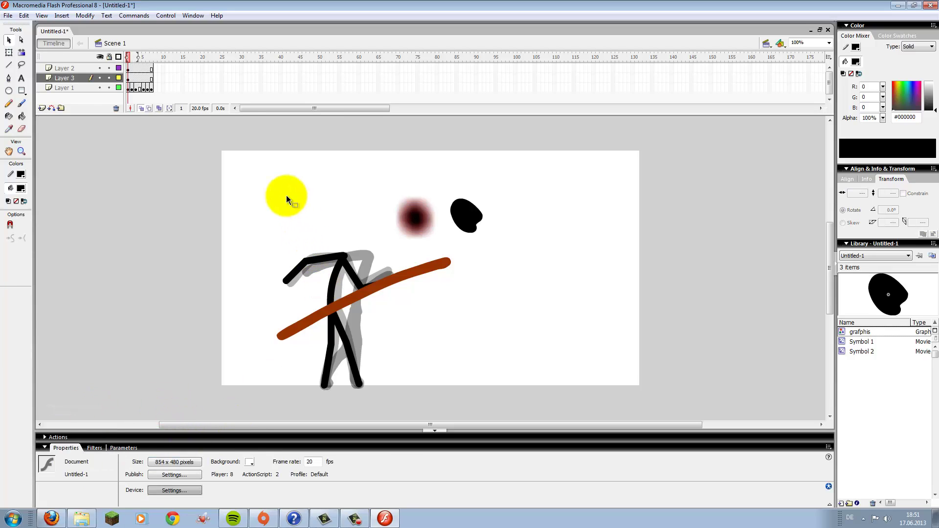
{"action": "key", "text": "ctrl+Return"}
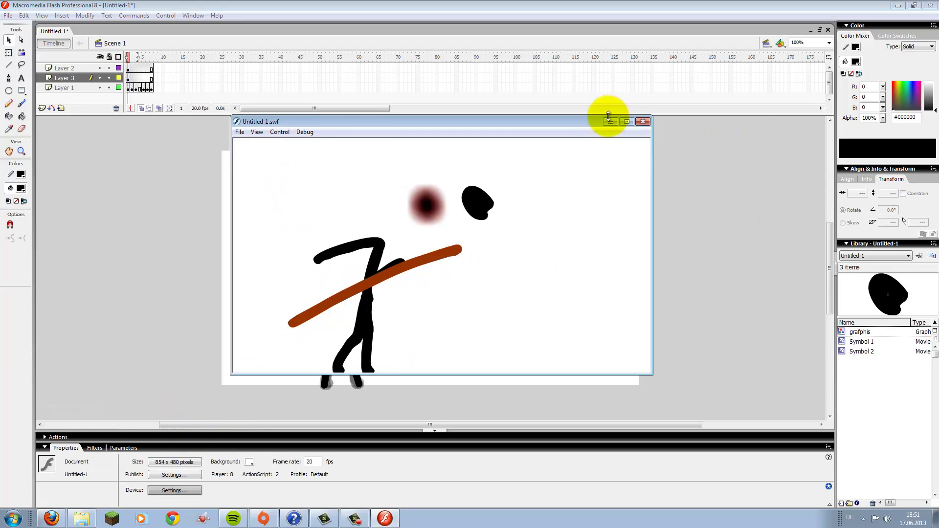
{"action": "left_click", "coordinate": [643, 121]}
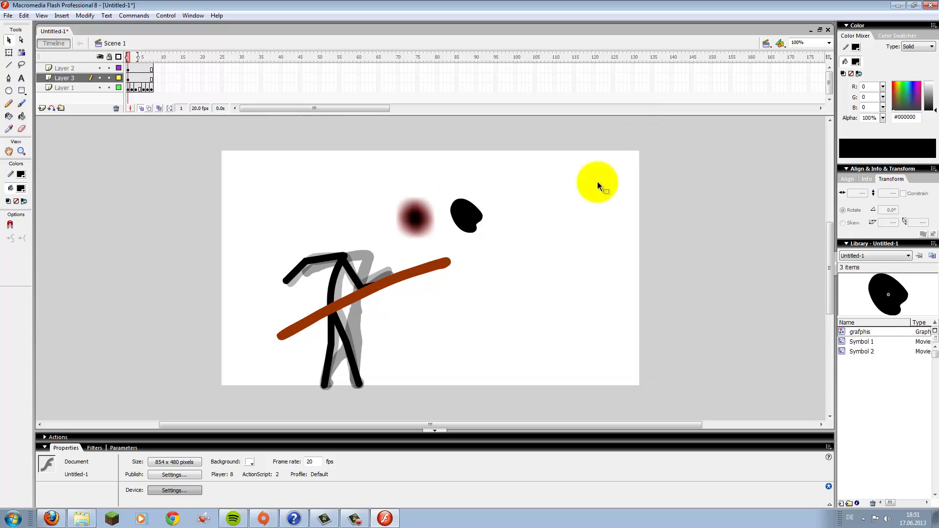
Step: Open the round movie clip for editing and insert a keyframe at frame 2 of its own timeline
{"action": "double_click", "coordinate": [422, 226]}
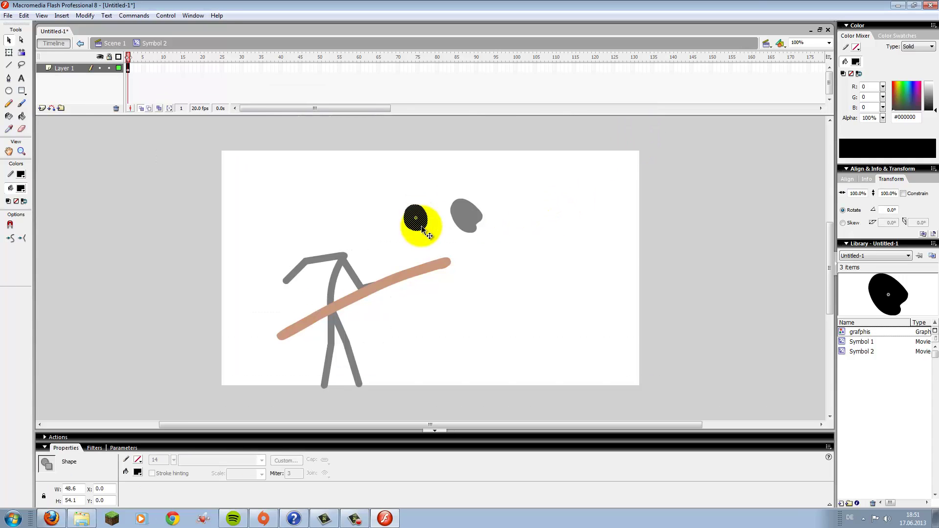
{"action": "left_click", "coordinate": [111, 43]}
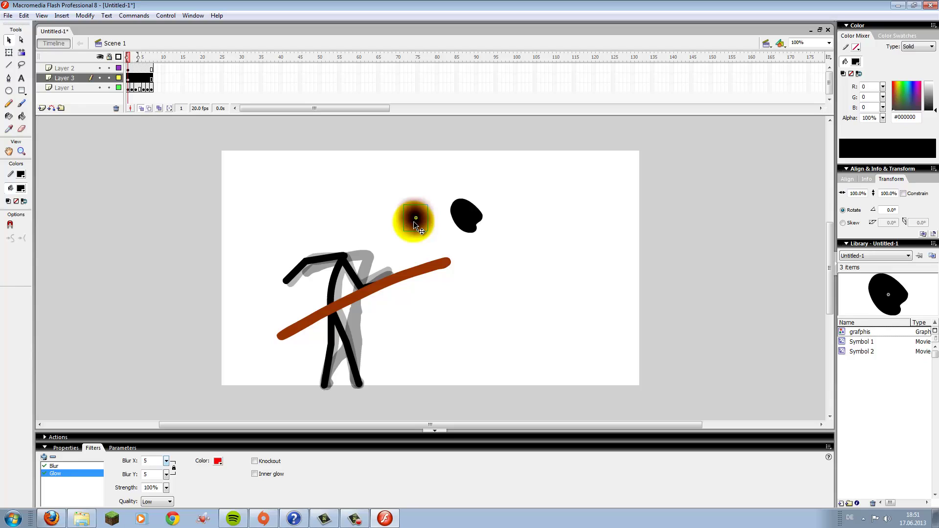
{"action": "double_click", "coordinate": [413, 221]}
{"action": "left_click", "coordinate": [141, 68]}
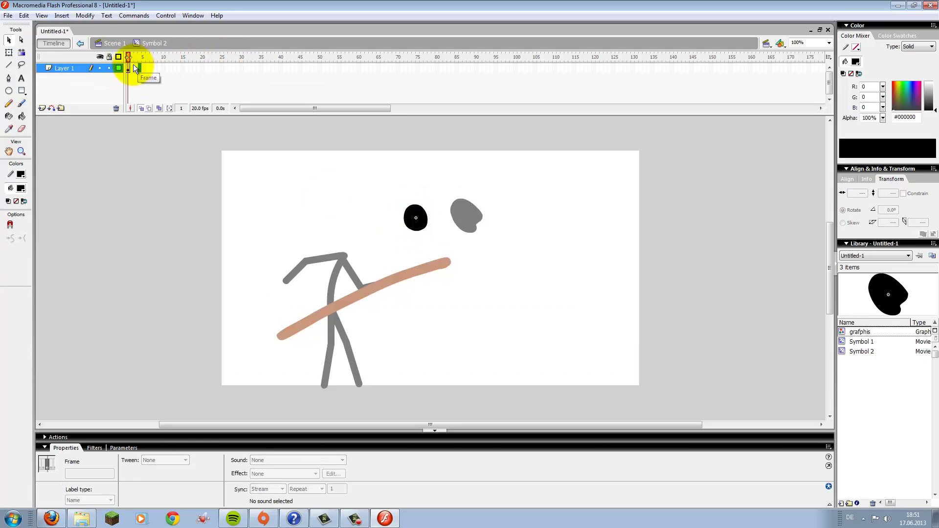
{"action": "left_click", "coordinate": [129, 69]}
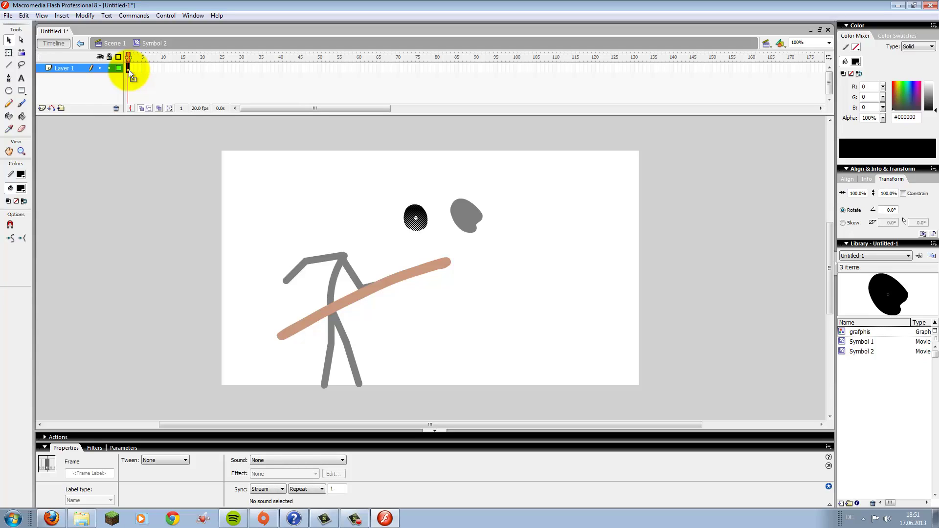
{"action": "key", "text": "F6"}
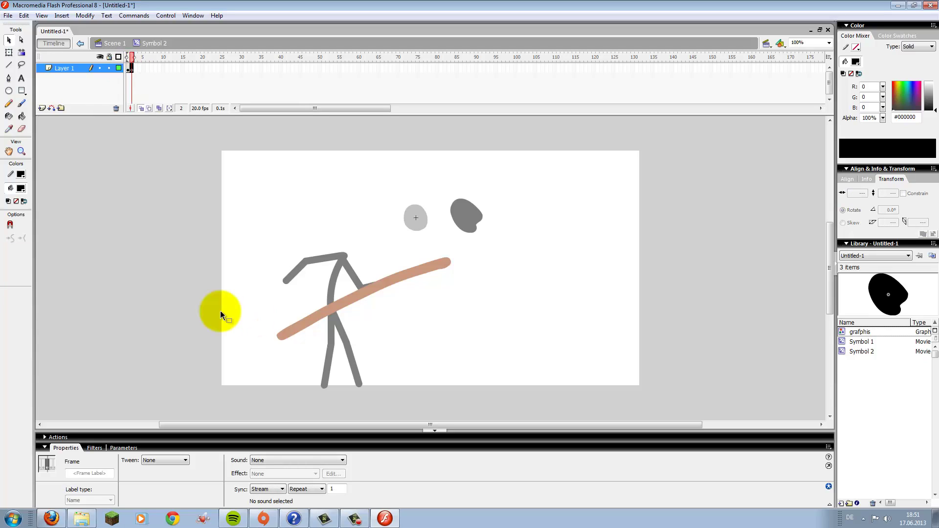
Step: Brush black blobs frame by frame in new keyframes through frame 6, adding a small dot below the large blob
{"action": "left_click", "coordinate": [21, 104]}
{"action": "mouse_move", "coordinate": [409, 214]}
{"action": "left_mouse_down"}
{"action": "mouse_move", "coordinate": [422, 214]}
{"action": "mouse_move", "coordinate": [419, 179]}
{"action": "mouse_move", "coordinate": [424, 210]}
{"action": "mouse_move", "coordinate": [404, 184]}
{"action": "mouse_move", "coordinate": [413, 181]}
{"action": "mouse_move", "coordinate": [416, 207]}
{"action": "left_mouse_up"}
{"action": "key", "text": "F7"}
{"action": "key", "text": "F7"}
{"action": "key", "text": "F6"}
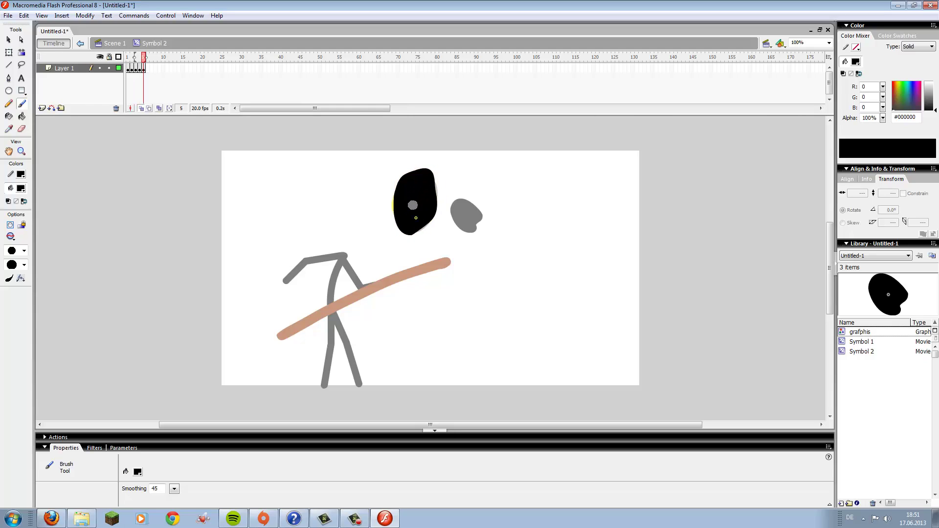
{"action": "key", "text": "F6"}
{"action": "mouse_move", "coordinate": [434, 163]}
{"action": "left_mouse_down"}
{"action": "mouse_move", "coordinate": [386, 235]}
{"action": "mouse_move", "coordinate": [419, 216]}
{"action": "mouse_move", "coordinate": [409, 218]}
{"action": "left_mouse_up"}
{"action": "left_click", "coordinate": [395, 272]}
Step: Extend the movie clip's timeline with repeated keyframes through frame 15 and play the animation
{"action": "key", "text": "F6"}
{"action": "key", "text": "F6"}
{"action": "key", "text": "F6"}
{"action": "key", "text": "F6"}
{"action": "key", "text": "F6"}
{"action": "key", "text": "F6"}
{"action": "key", "text": "F6"}
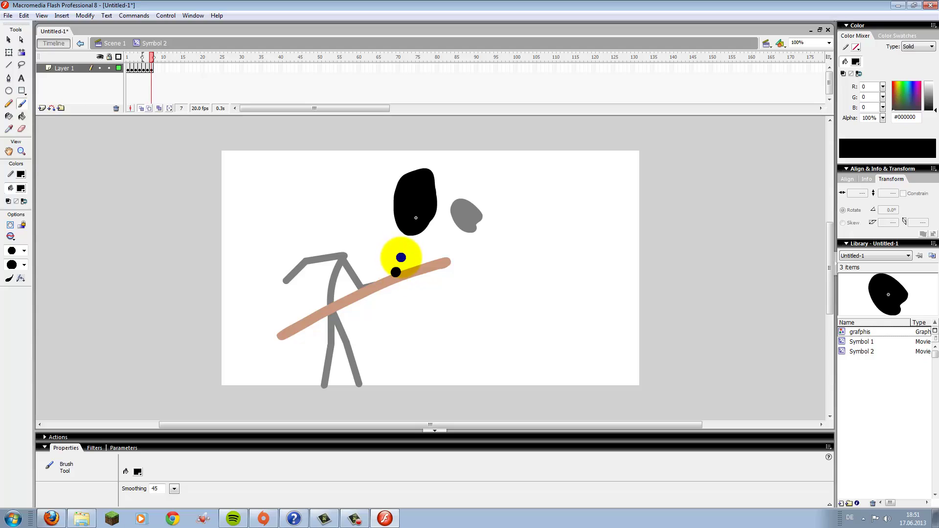
{"action": "key", "text": "F6"}
{"action": "key", "text": "F6"}
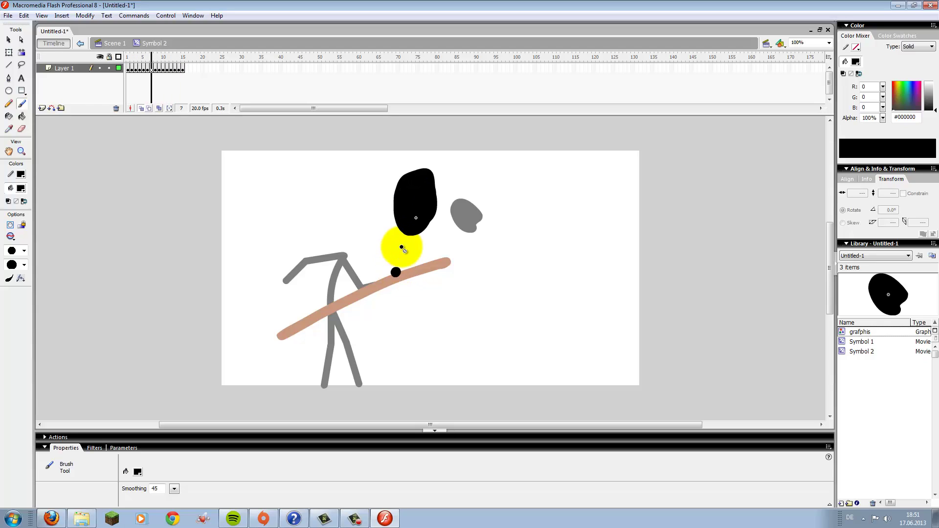
{"action": "key", "text": "Return"}
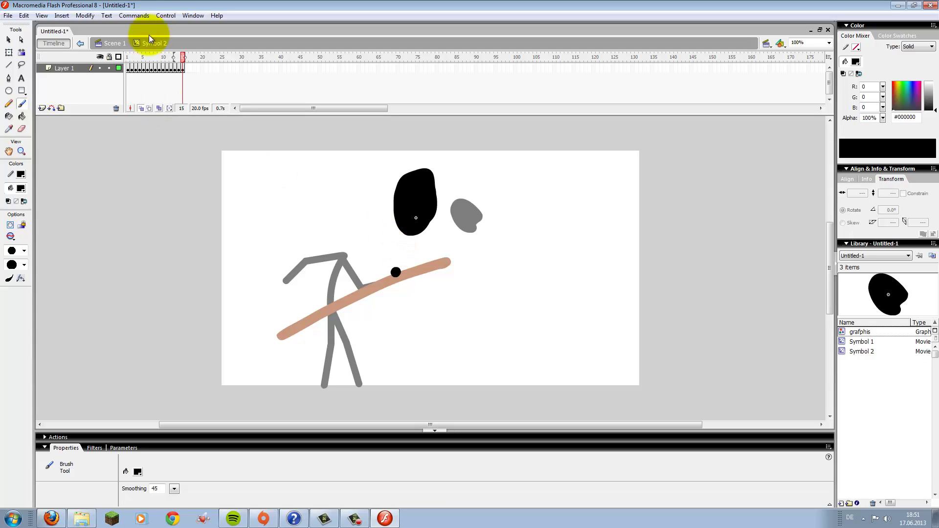
Step: Return to Scene 1 and move the filtered movie clip onto the stick figure's neck, at about X 265.8, Y 190.9
{"action": "left_click", "coordinate": [114, 44]}
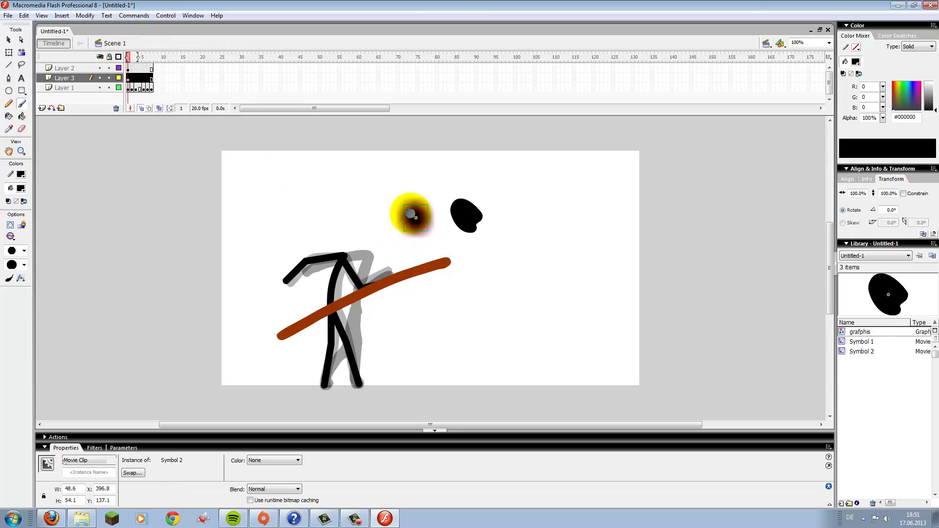
{"action": "left_click", "coordinate": [8, 40]}
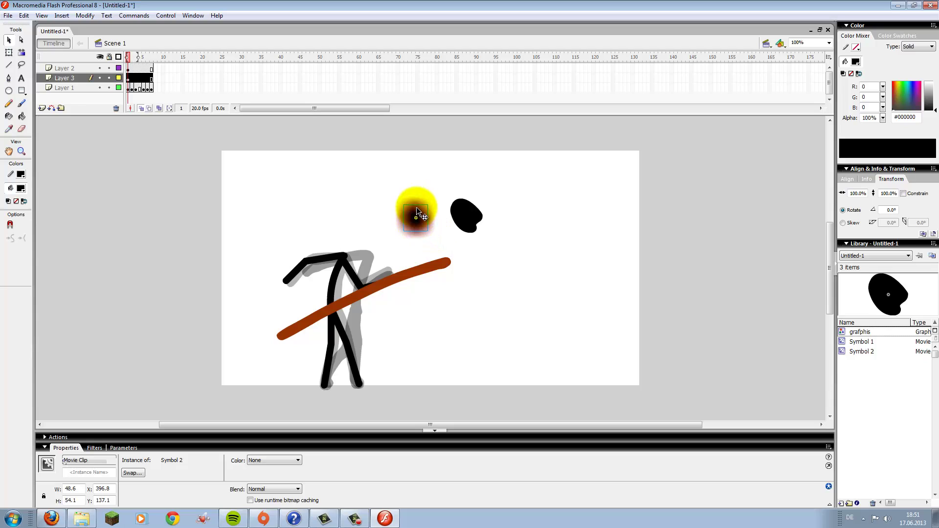
{"action": "left_click_drag", "start_coordinate": [416, 211], "coordinate": [358, 236]}
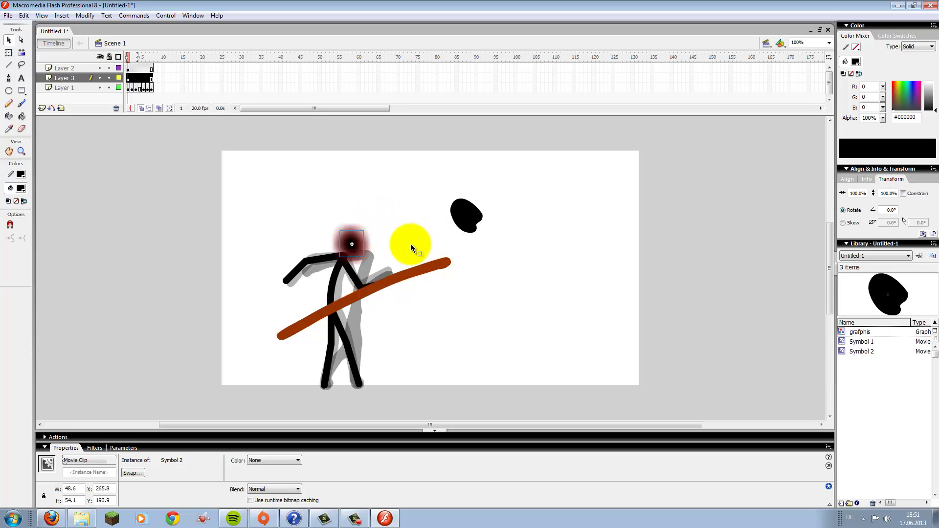
{"action": "left_click", "coordinate": [403, 241]}
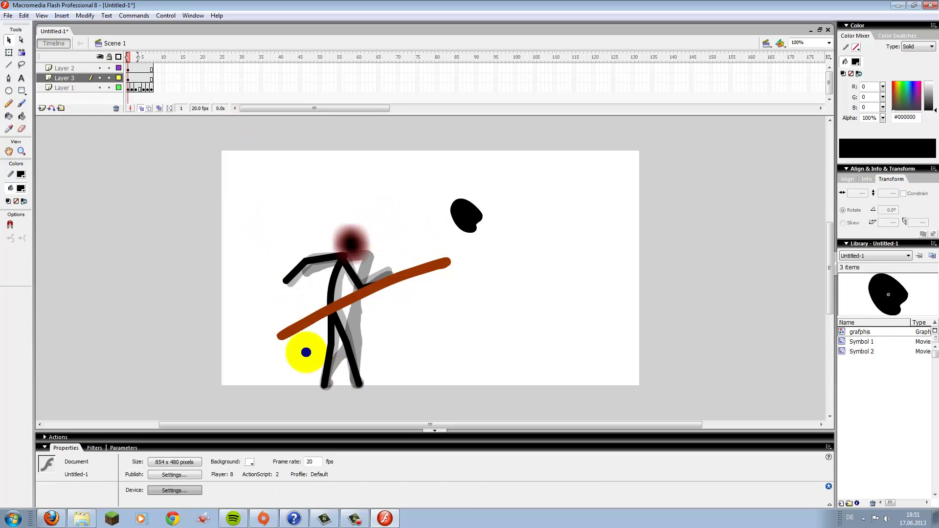
Step: Insert keyframes from frame 2 through frame 6 on Layer 3, moving the filtered movie clip to follow the stick figure's neck
{"action": "left_click", "coordinate": [130, 78]}
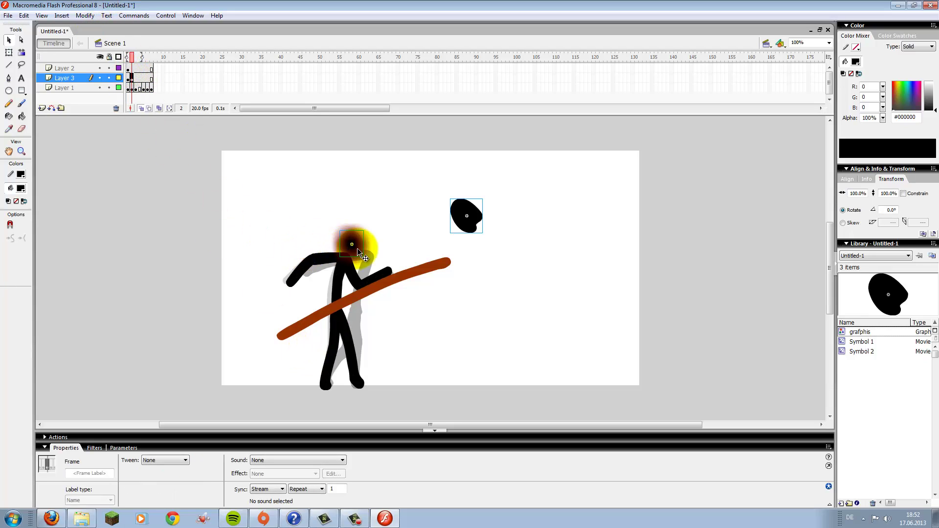
{"action": "key", "text": "."}
{"action": "left_click", "coordinate": [356, 207]}
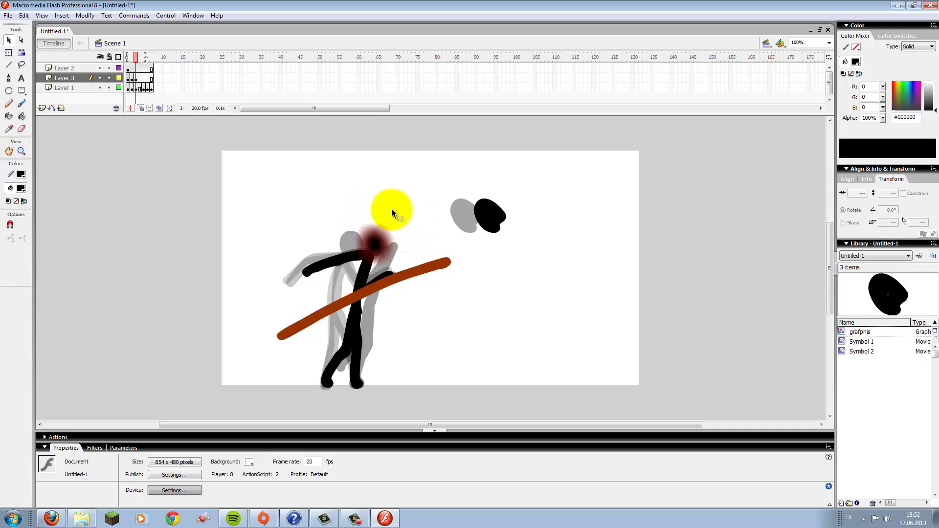
{"action": "key", "text": "F6"}
{"action": "key", "text": "F6"}
{"action": "left_click", "coordinate": [384, 247]}
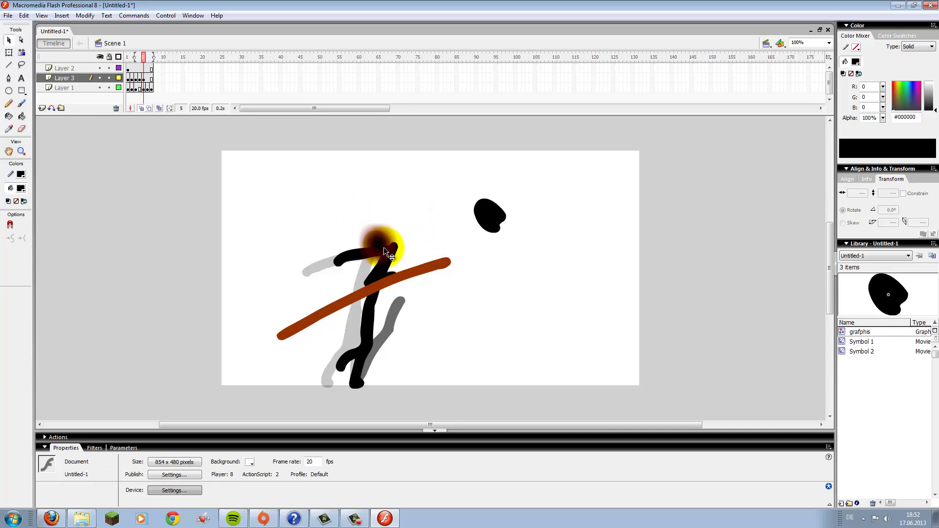
{"action": "key", "text": "F6"}
{"action": "left_click_drag", "start_coordinate": [384, 248], "coordinate": [405, 247]}
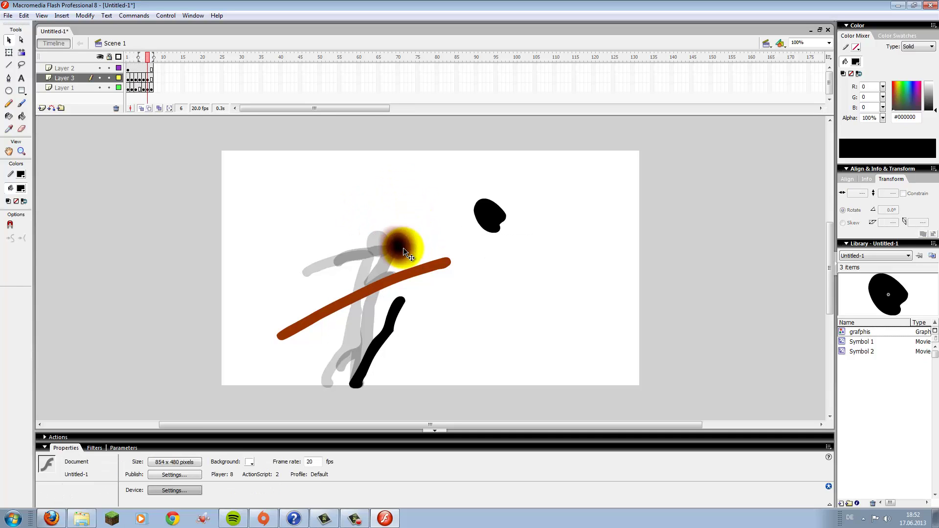
Step: Test the movie, compare the keyframes at frames 2 and 5 of Layer 3, and test it again
{"action": "key", "text": "ctrl+Return"}
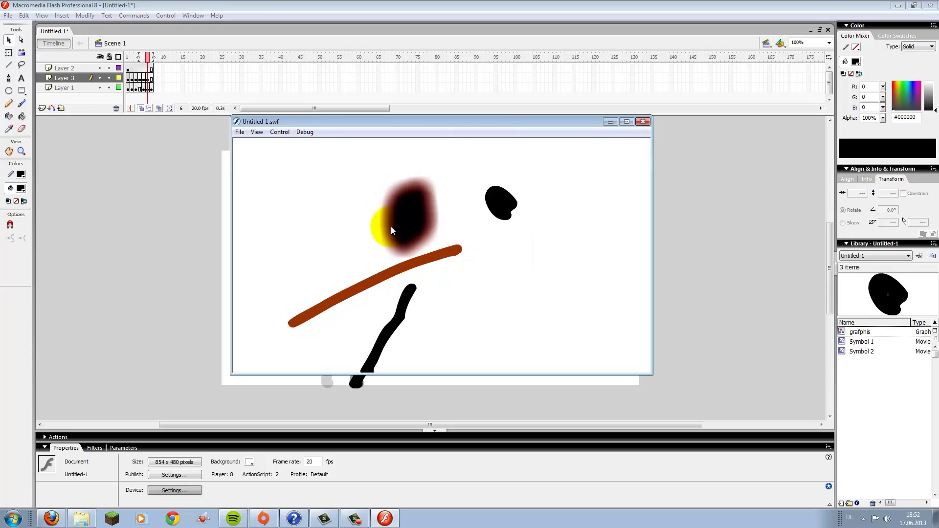
{"action": "left_click", "coordinate": [643, 122]}
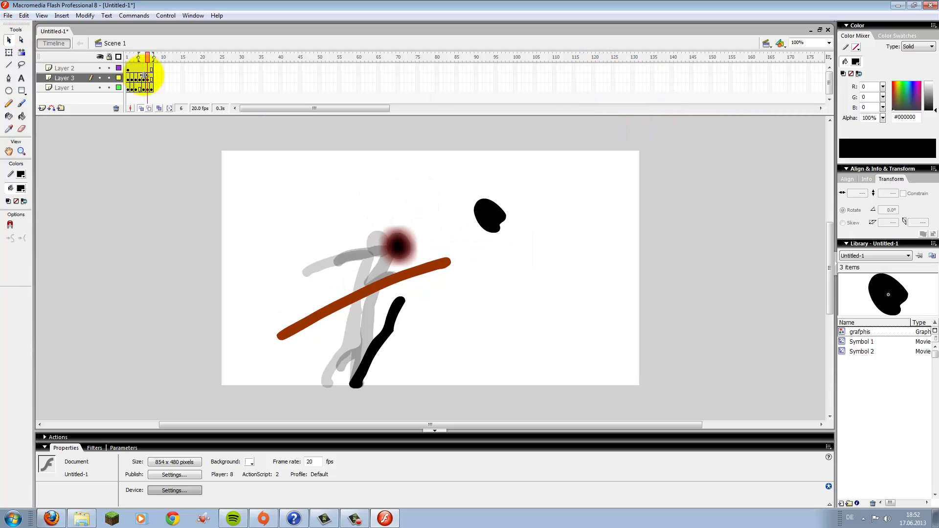
{"action": "left_click", "coordinate": [132, 78]}
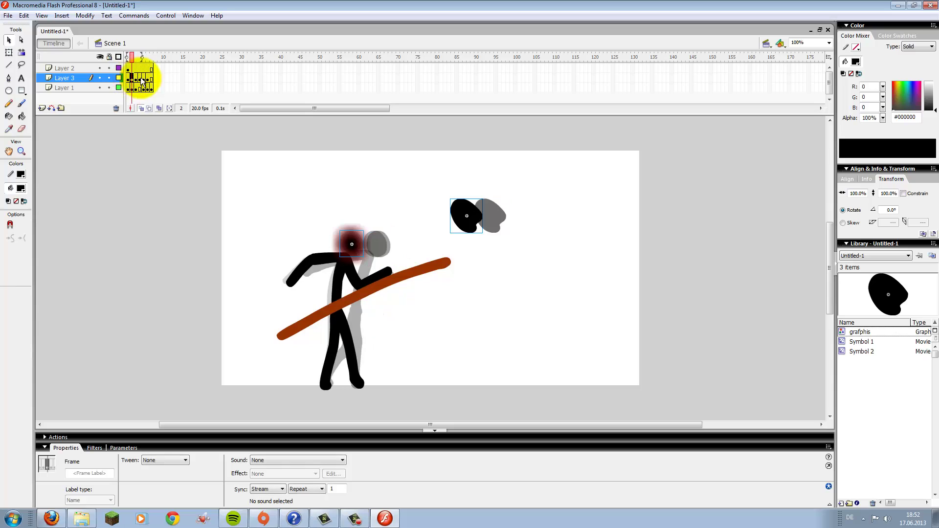
{"action": "left_click", "coordinate": [145, 78]}
{"action": "key", "text": "ctrl+Return"}
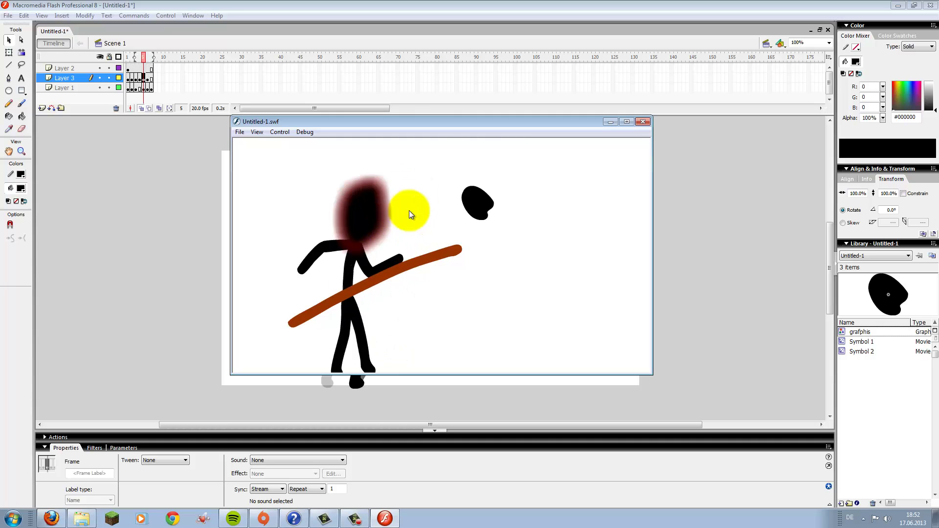
{"action": "left_click", "coordinate": [122, 204]}
{"action": "left_click", "coordinate": [297, 230]}
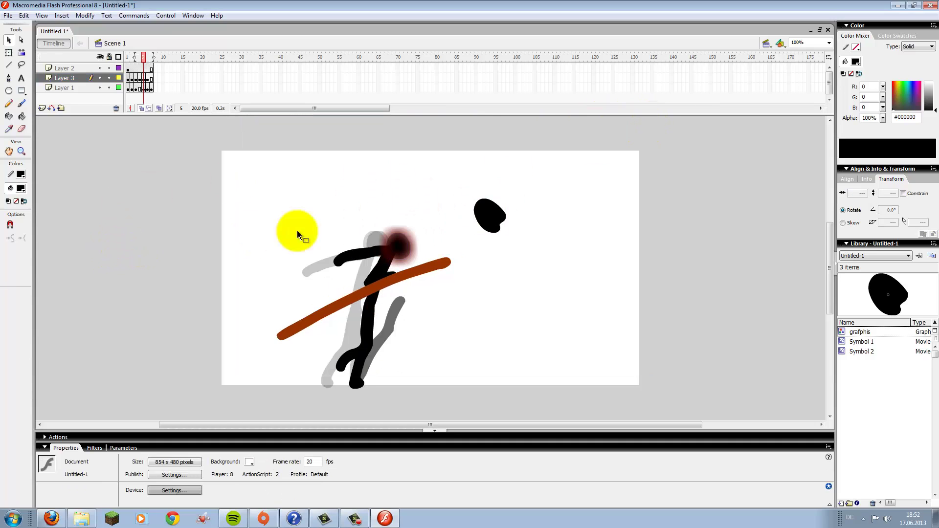
Step: In frame 5, move the filtered movie clip to about X 404.8, Y 125.1, shift the black graphic left, and play the timeline
{"action": "left_click_drag", "start_coordinate": [409, 235], "coordinate": [421, 222]}
{"action": "left_click_drag", "start_coordinate": [484, 221], "coordinate": [419, 221]}
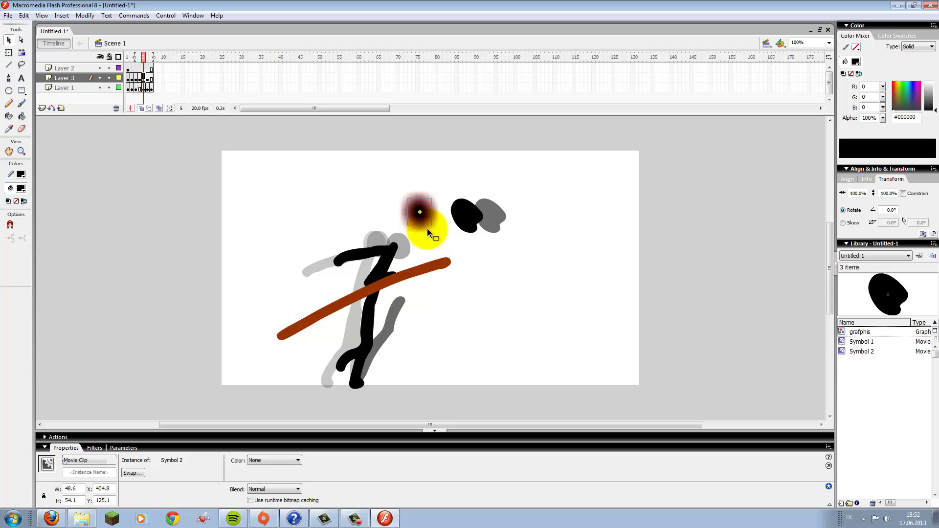
{"action": "key", "text": "Return"}
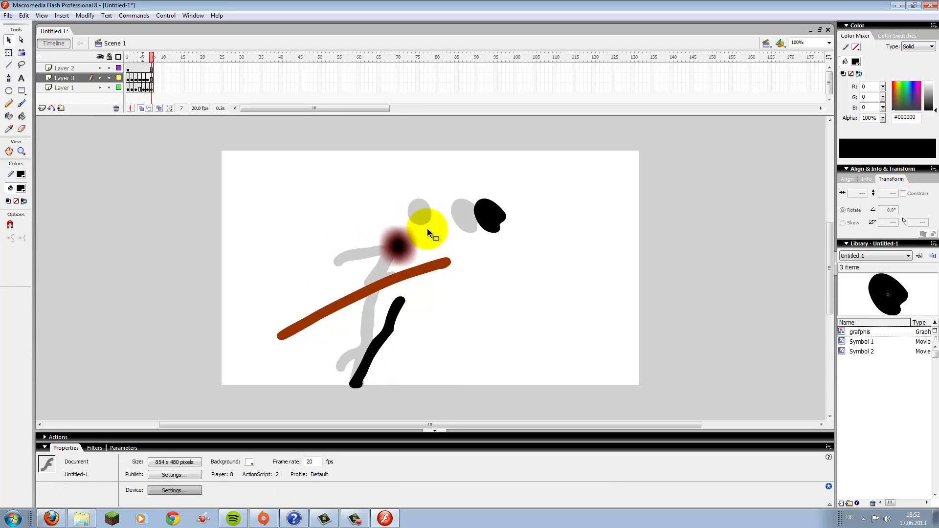
Step: Open the grafphis graphic symbol for editing and brush black scribbles in new blank keyframes at frames 2 to 4
{"action": "double_click", "coordinate": [489, 215]}
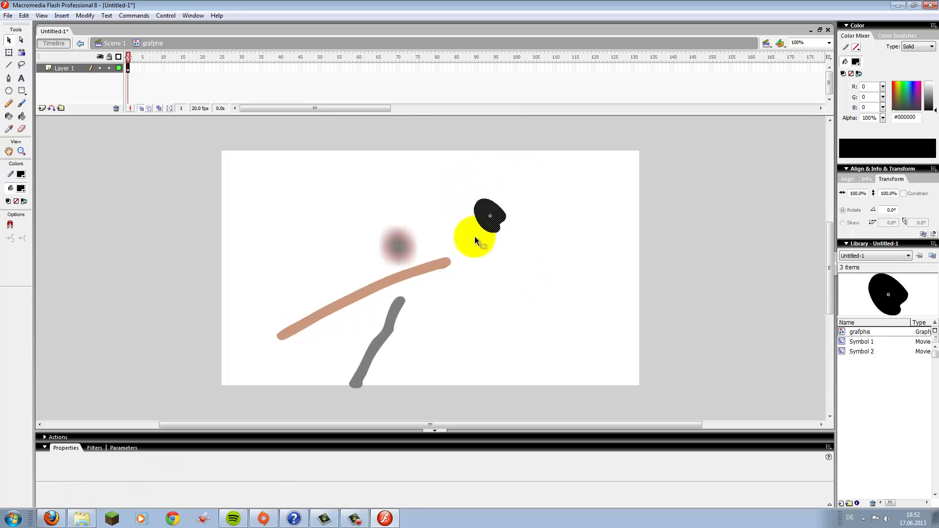
{"action": "left_click", "coordinate": [22, 103]}
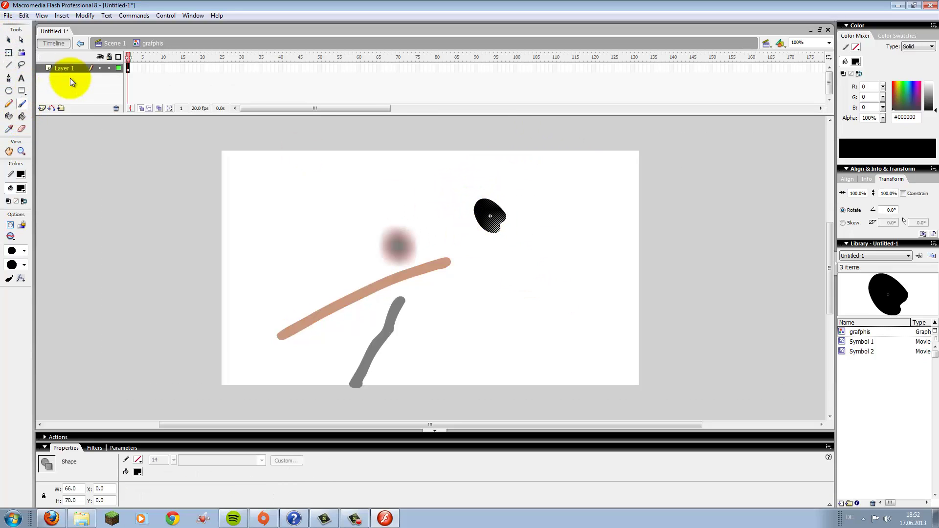
{"action": "key", "text": "F7"}
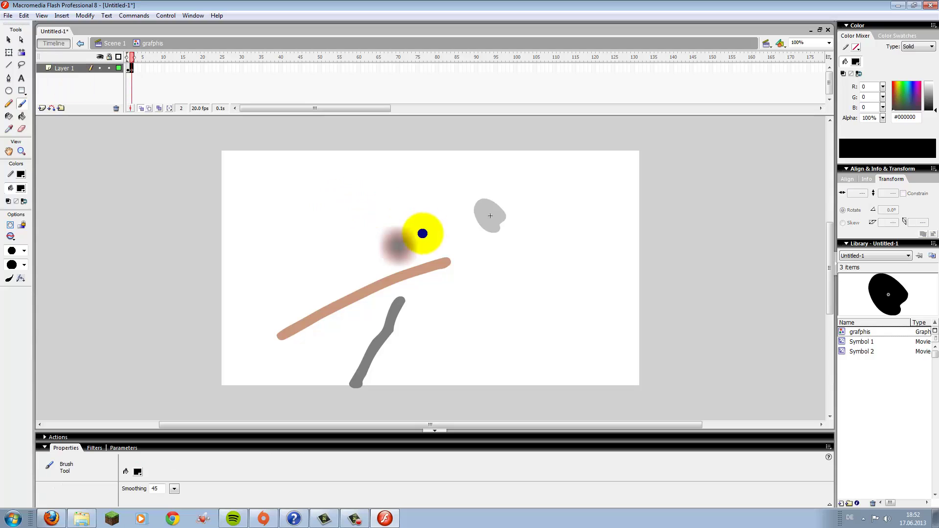
{"action": "mouse_move", "coordinate": [482, 215]}
{"action": "left_mouse_down"}
{"action": "mouse_move", "coordinate": [519, 230]}
{"action": "mouse_move", "coordinate": [487, 243]}
{"action": "mouse_move", "coordinate": [510, 224]}
{"action": "mouse_move", "coordinate": [499, 219]}
{"action": "mouse_move", "coordinate": [499, 256]}
{"action": "mouse_move", "coordinate": [475, 257]}
{"action": "left_mouse_up"}
{"action": "key", "text": "F7"}
{"action": "key", "text": "F7"}
Step: Play the graphic symbol's own animation several times
{"action": "key", "text": "Return"}
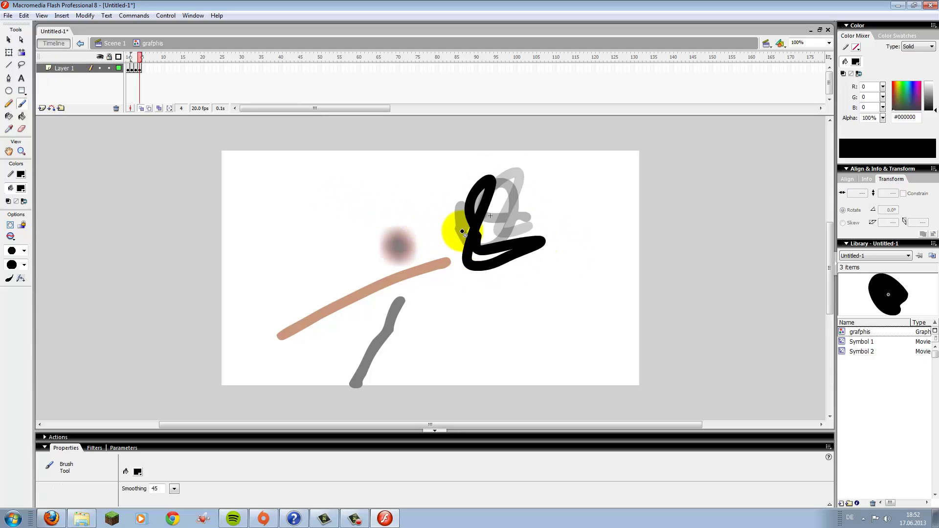
{"action": "key", "text": "Return"}
{"action": "key", "text": "Return"}
{"action": "key", "text": "Return"}
Step: Return to Scene 1 and transfer the frame 7 grafphis graphic from Layer 3 to a new layer above it, pasted in place
{"action": "left_click", "coordinate": [112, 43]}
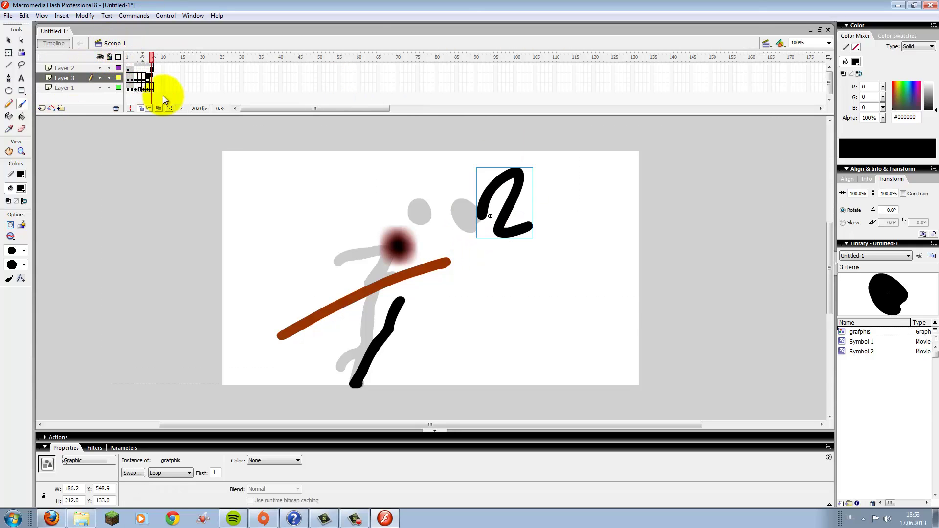
{"action": "key", "text": "Delete"}
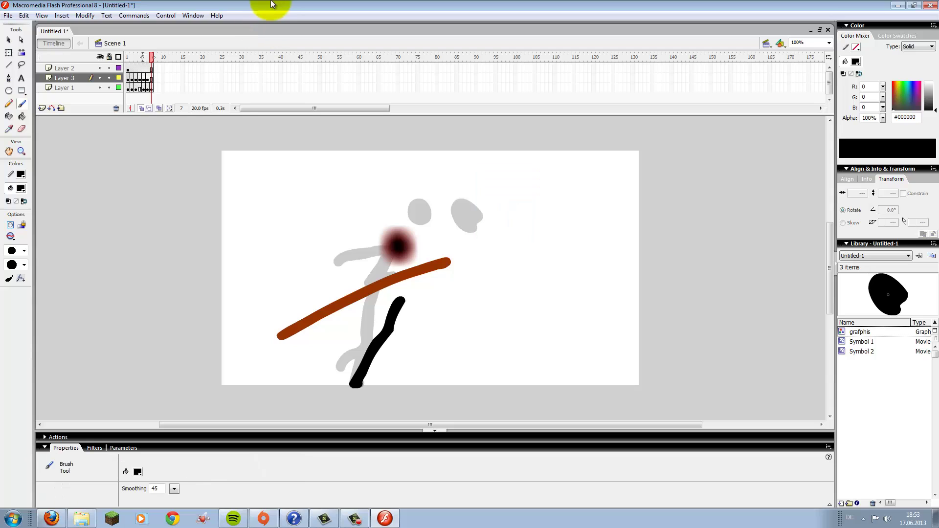
{"action": "right_click", "coordinate": [66, 78]}
{"action": "left_click", "coordinate": [108, 119]}
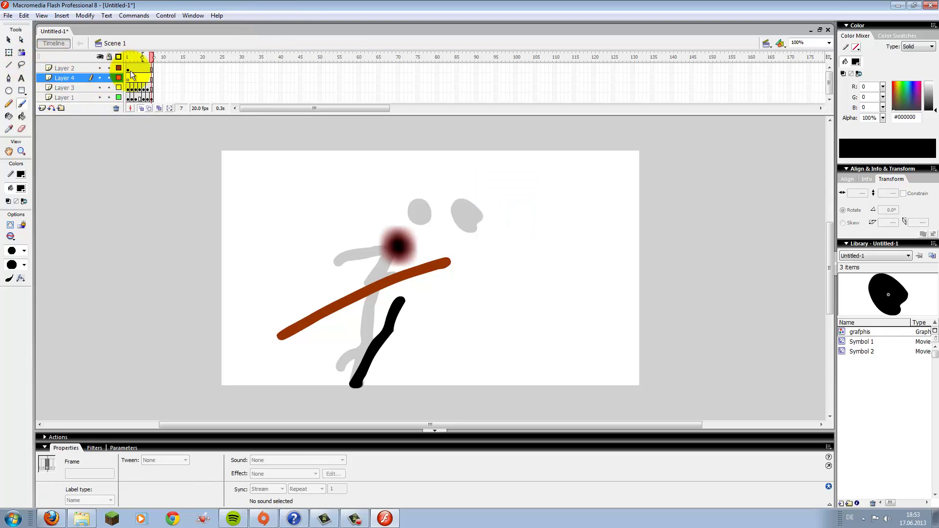
{"action": "left_click", "coordinate": [135, 78]}
{"action": "left_click", "coordinate": [133, 75]}
{"action": "key", "text": "ctrl+shift+v"}
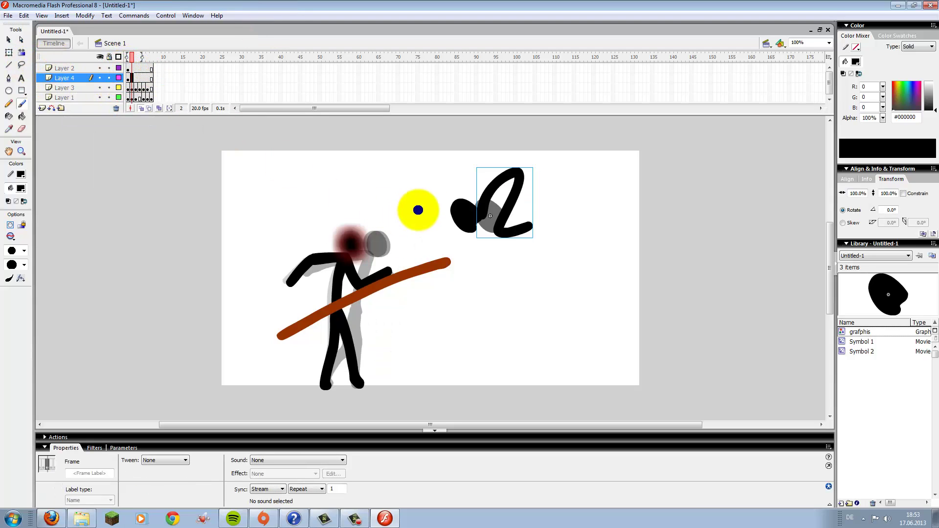
Step: Move the pasted graphic straight down, to the right of the brown line's lower part, and play the timeline
{"action": "left_click_drag", "start_coordinate": [504, 211], "coordinate": [508, 305]}
{"action": "key", "text": "Return"}
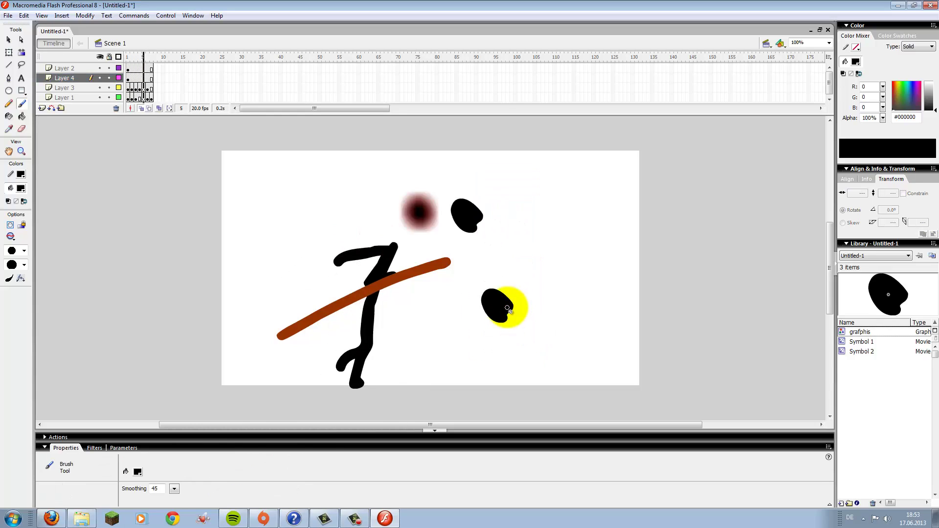
{"action": "key", "text": "b"}
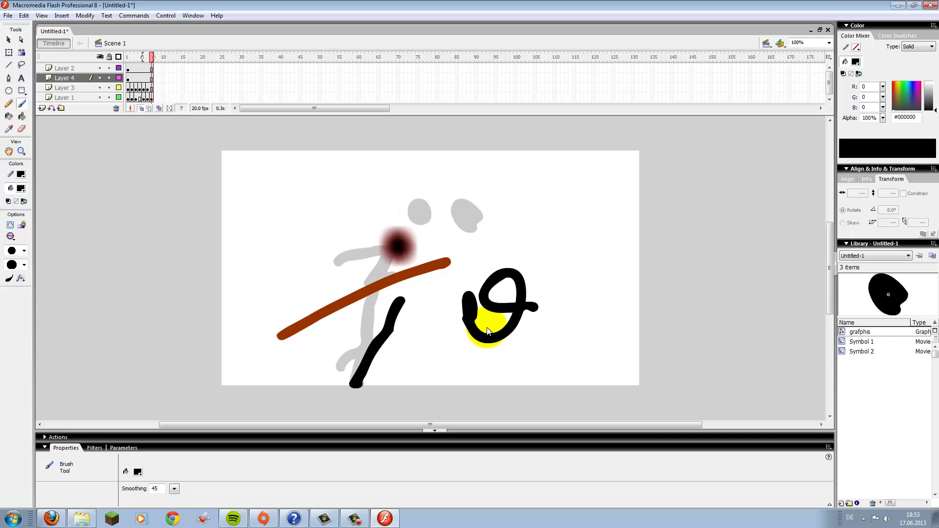
{"action": "left_click", "coordinate": [487, 328]}
{"action": "key", "text": "Return"}
Step: Delete all artwork on the stage at frame 4, including the leftover piece of brown line on Layer 2, and turn off onion skinning
{"action": "left_click", "coordinate": [6, 41]}
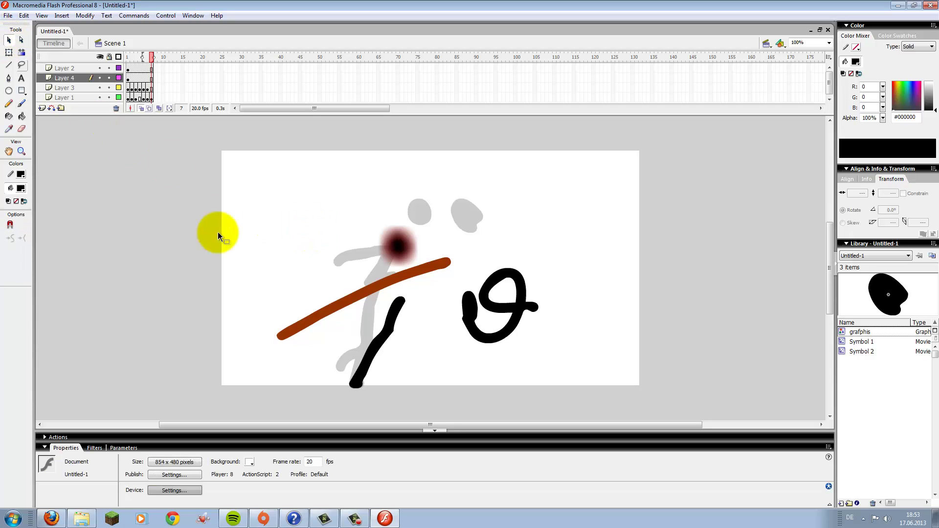
{"action": "left_click", "coordinate": [148, 78]}
{"action": "left_click", "coordinate": [139, 68]}
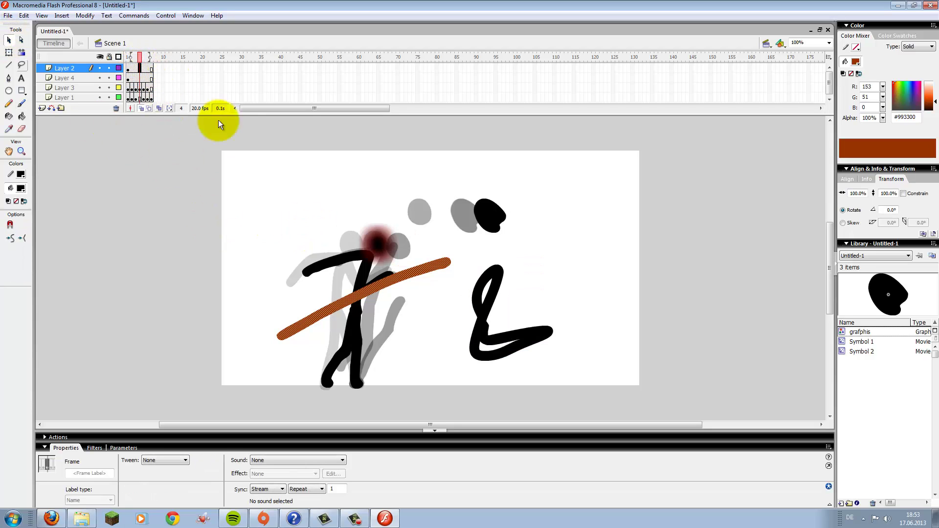
{"action": "left_click", "coordinate": [178, 223]}
{"action": "left_click", "coordinate": [9, 90]}
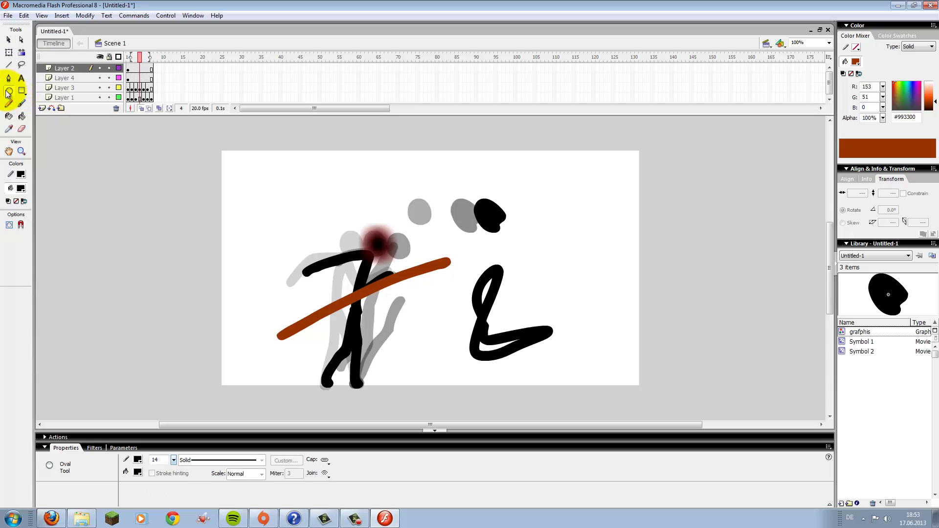
{"action": "left_click", "coordinate": [9, 40]}
{"action": "left_click_drag", "start_coordinate": [301, 169], "coordinate": [654, 448]}
{"action": "key", "text": "Delete"}
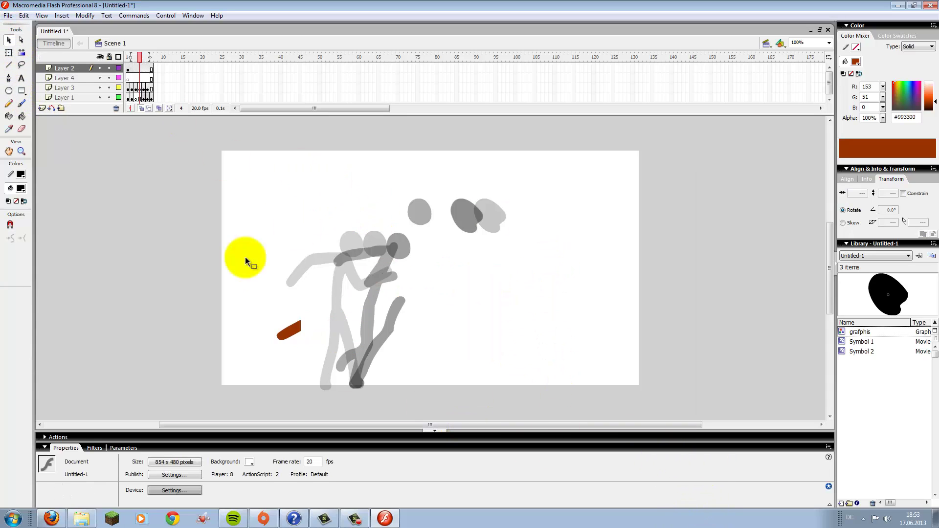
{"action": "left_click", "coordinate": [105, 69]}
{"action": "key", "text": "Delete"}
{"action": "left_click", "coordinate": [140, 109]}
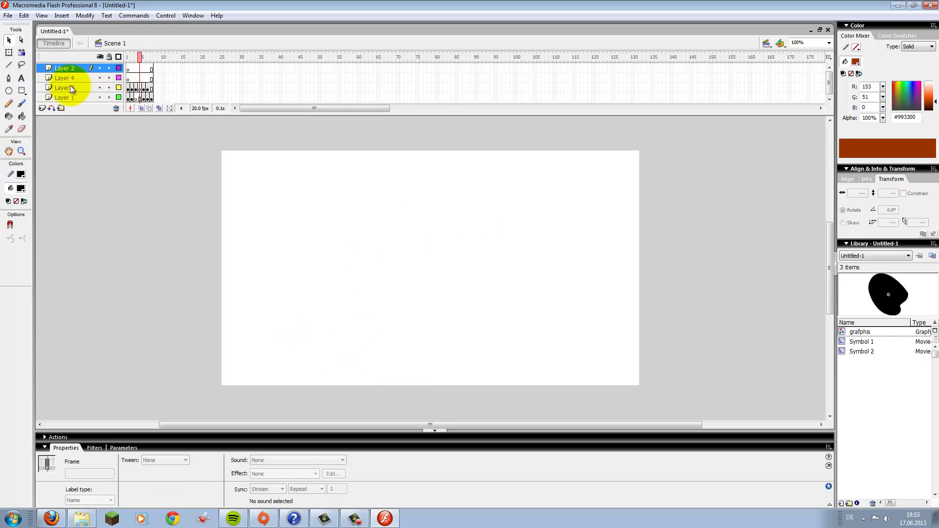
Step: Draw a large black circle in the middle of the stage on Layer 2 and remove its outline
{"action": "left_click", "coordinate": [8, 91]}
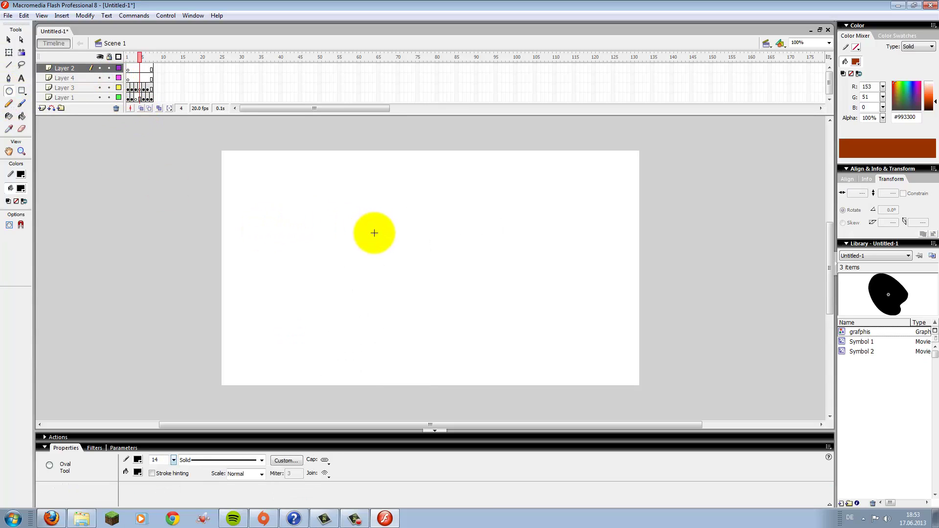
{"action": "mouse_move", "coordinate": [362, 216]}
{"action": "left_mouse_down"}
{"action": "mouse_move", "coordinate": [495, 330]}
{"action": "mouse_move", "coordinate": [470, 321]}
{"action": "mouse_move", "coordinate": [474, 328]}
{"action": "left_mouse_up"}
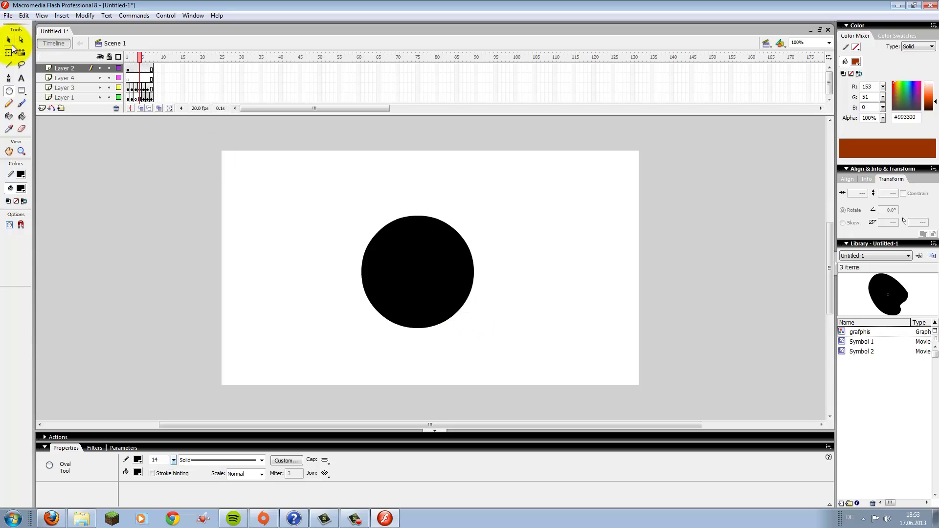
{"action": "left_click", "coordinate": [9, 40]}
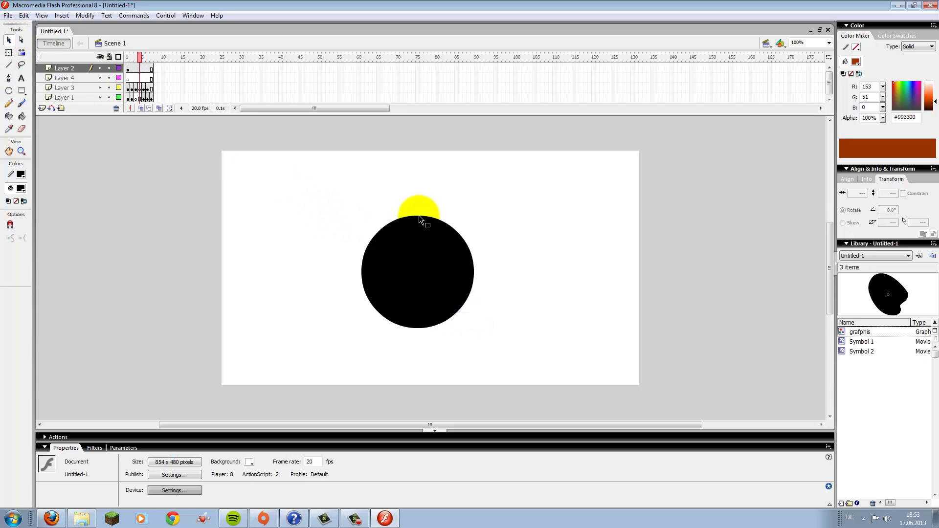
{"action": "left_click_drag", "start_coordinate": [420, 218], "coordinate": [424, 218]}
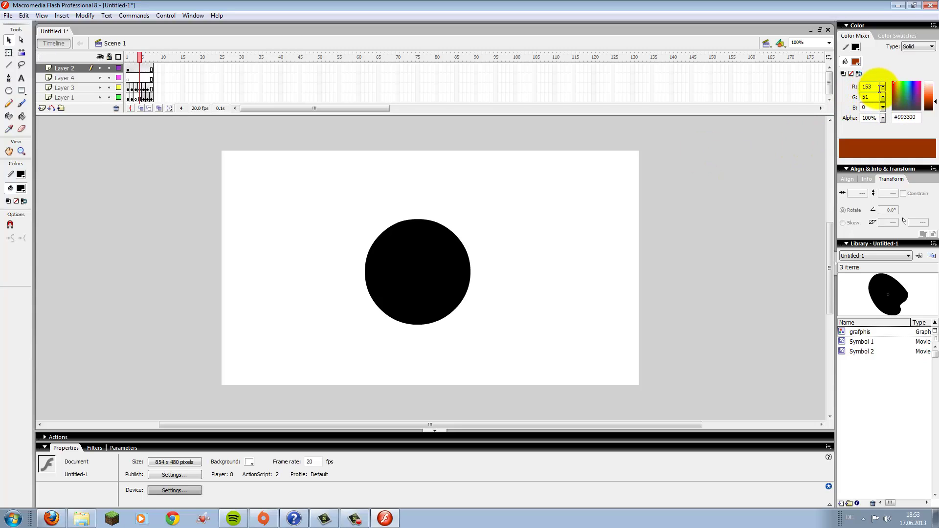
Step: Fill the circle with light blue using the Paint Bucket
{"action": "left_click", "coordinate": [22, 118]}
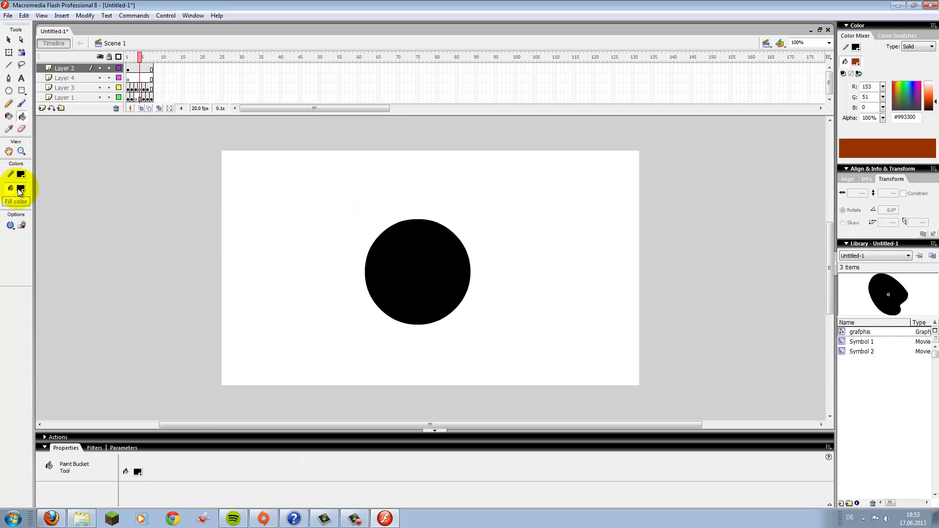
{"action": "mouse_move", "coordinate": [909, 96]}
{"action": "left_mouse_down"}
{"action": "mouse_move", "coordinate": [897, 93]}
{"action": "mouse_move", "coordinate": [922, 96]}
{"action": "mouse_move", "coordinate": [911, 98]}
{"action": "left_mouse_up"}
{"action": "left_click", "coordinate": [432, 270]}
{"action": "left_click", "coordinate": [423, 264]}
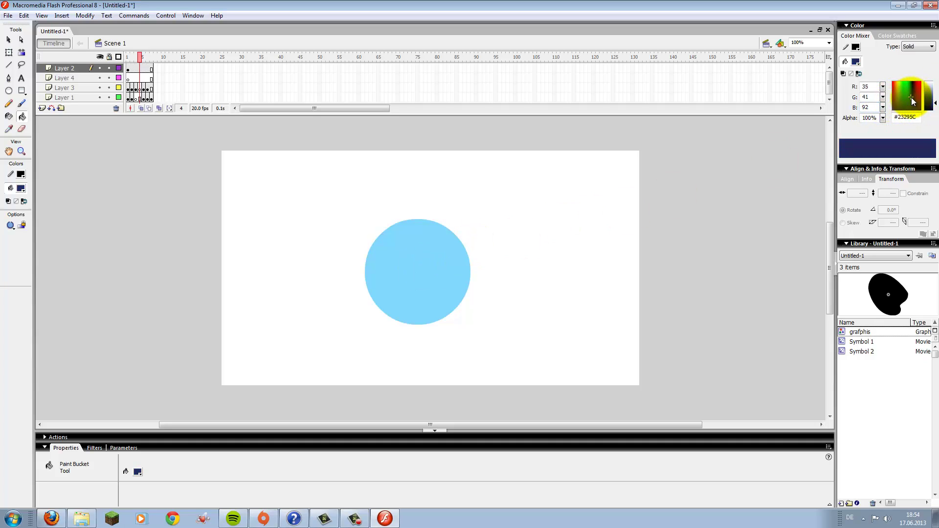
Step: Set the fill type to Linear, colour the gradient's end teal, and add a beige middle stop (#D0D0A6)
{"action": "left_click", "coordinate": [917, 48]}
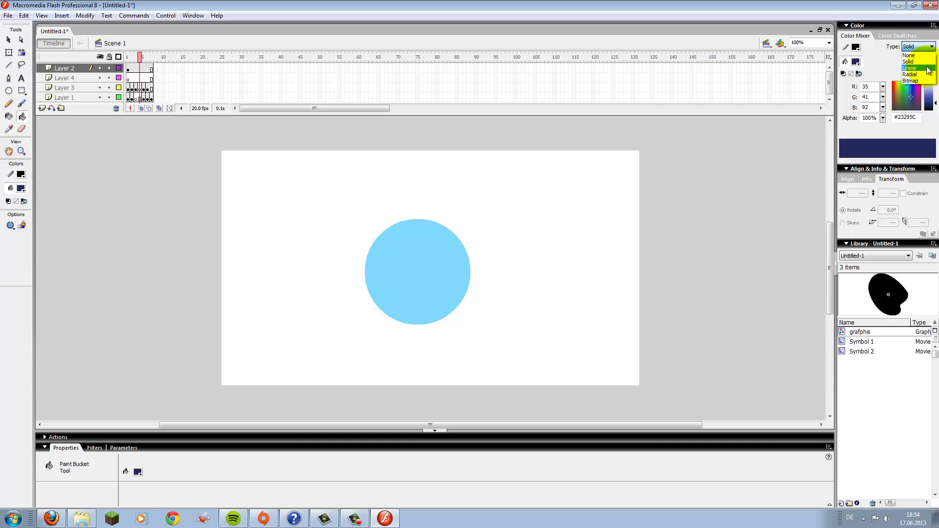
{"action": "left_click", "coordinate": [927, 68]}
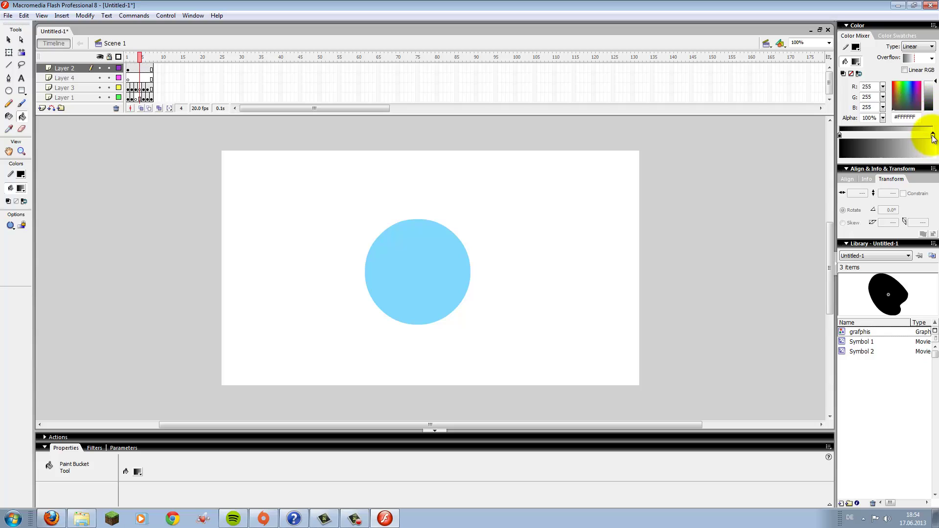
{"action": "left_click", "coordinate": [933, 136]}
{"action": "left_click", "coordinate": [907, 98]}
{"action": "left_click", "coordinate": [890, 135]}
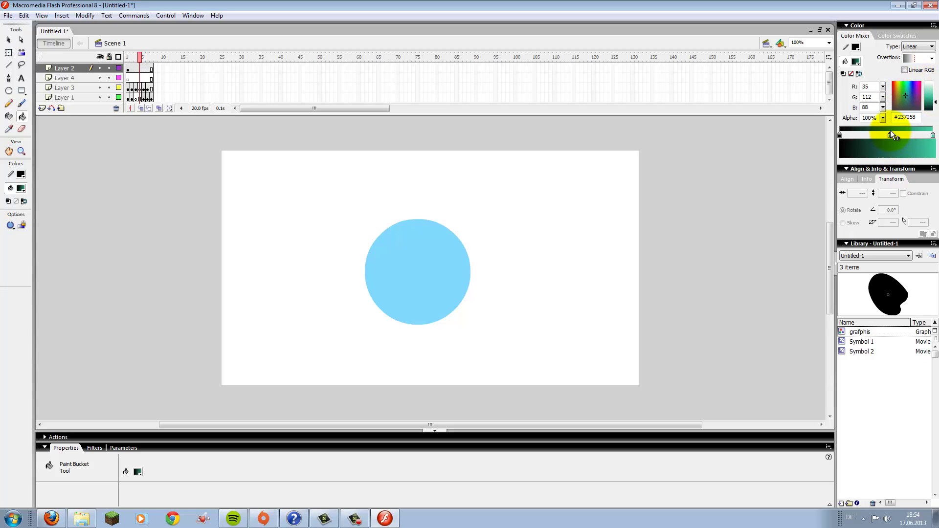
{"action": "left_click", "coordinate": [905, 101]}
{"action": "left_click", "coordinate": [896, 101]}
{"action": "left_click", "coordinate": [928, 89]}
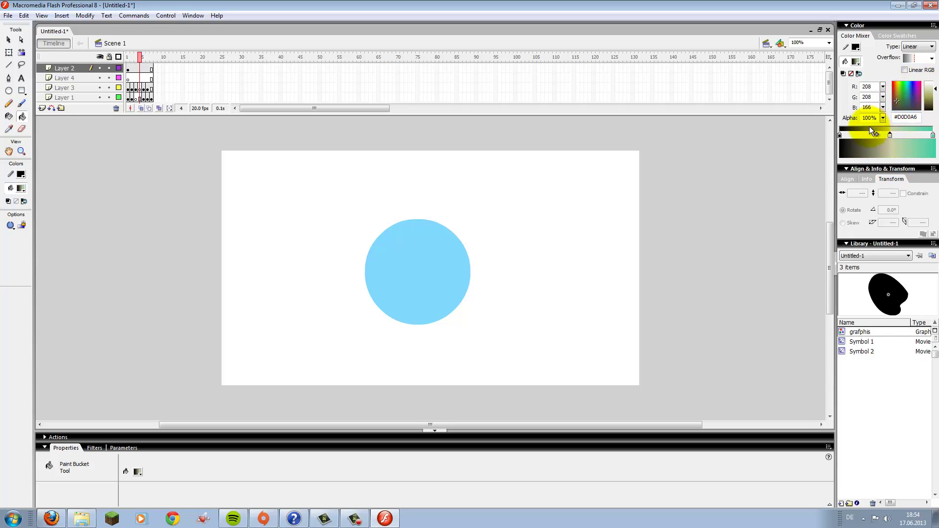
Step: Add a dark green stop (#1E5816) between black and beige, and fill the circle with the linear gradient running from bottom to top
{"action": "left_click", "coordinate": [865, 132]}
{"action": "left_click", "coordinate": [901, 93]}
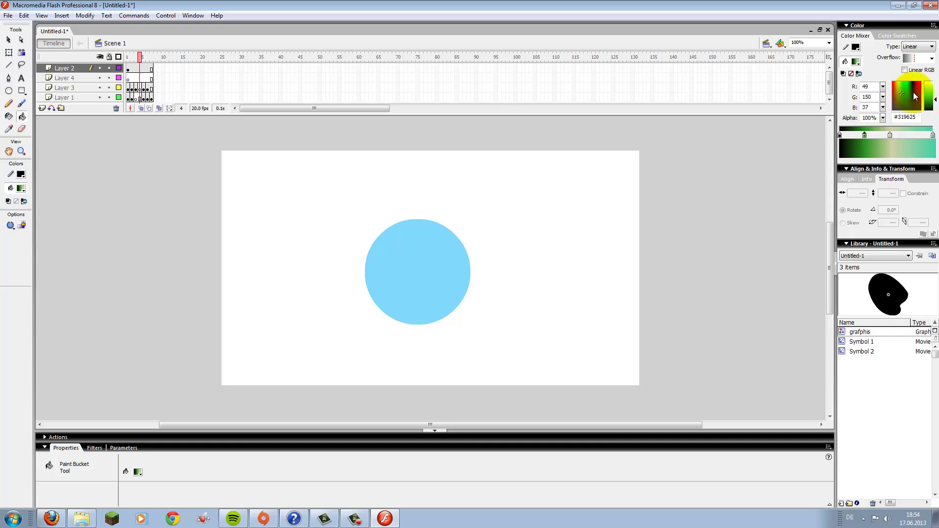
{"action": "left_click", "coordinate": [934, 103]}
{"action": "left_click", "coordinate": [934, 104]}
{"action": "left_click", "coordinate": [417, 268]}
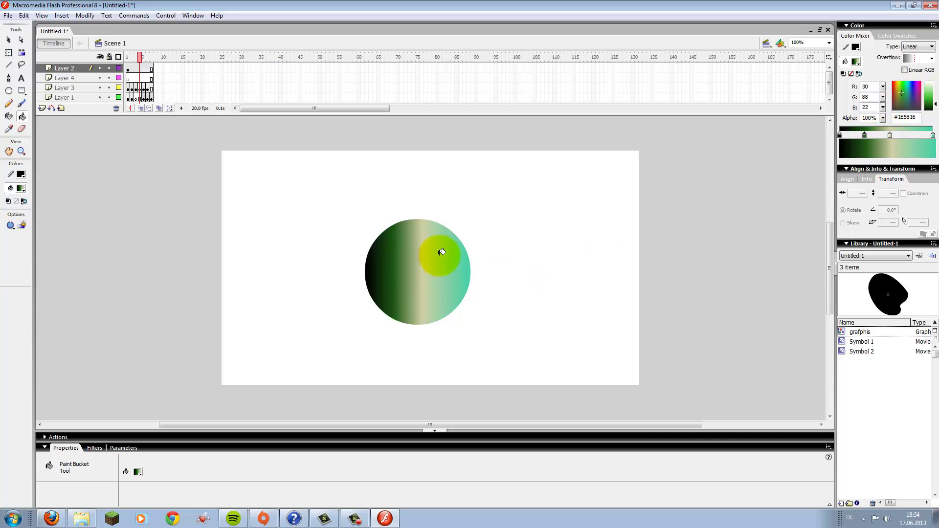
{"action": "mouse_move", "coordinate": [452, 247]}
{"action": "left_mouse_down"}
{"action": "mouse_move", "coordinate": [404, 282]}
{"action": "mouse_move", "coordinate": [383, 254]}
{"action": "mouse_move", "coordinate": [386, 244]}
{"action": "mouse_move", "coordinate": [460, 245]}
{"action": "mouse_move", "coordinate": [404, 285]}
{"action": "mouse_move", "coordinate": [413, 250]}
{"action": "mouse_move", "coordinate": [396, 265]}
{"action": "mouse_move", "coordinate": [459, 216]}
{"action": "mouse_move", "coordinate": [425, 248]}
{"action": "mouse_move", "coordinate": [436, 185]}
{"action": "mouse_move", "coordinate": [466, 231]}
{"action": "left_mouse_up"}
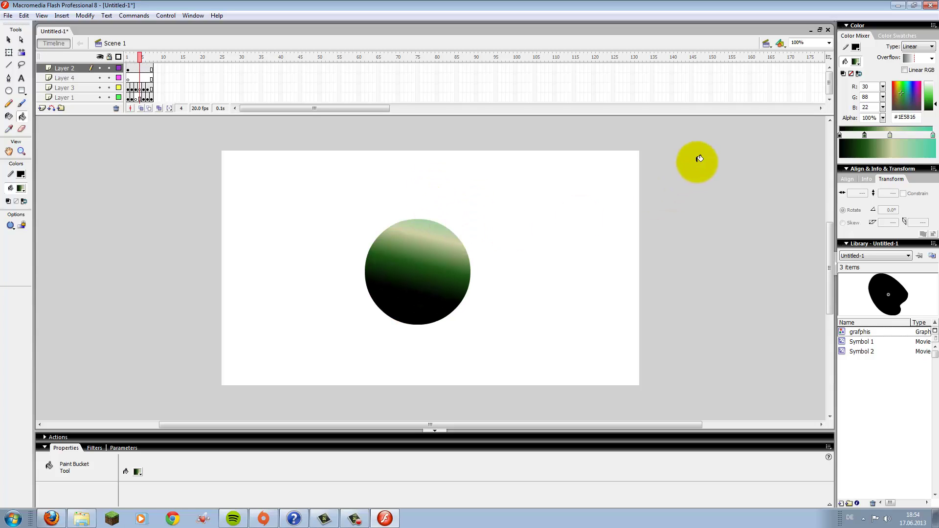
Step: Change the fill type to Radial and fill the circle, centring the gradient near the circle's lower edge
{"action": "left_click", "coordinate": [913, 47]}
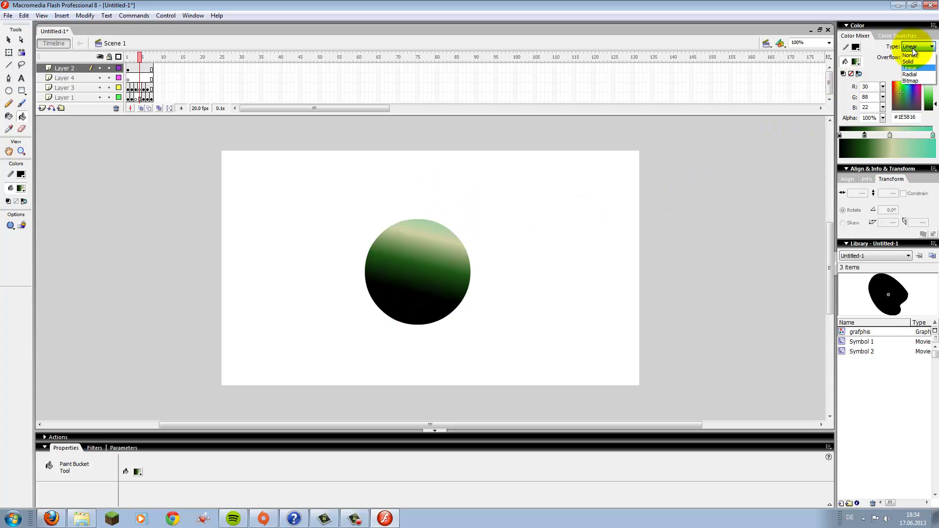
{"action": "left_click", "coordinate": [911, 75]}
{"action": "left_click", "coordinate": [443, 248]}
{"action": "left_click", "coordinate": [423, 261]}
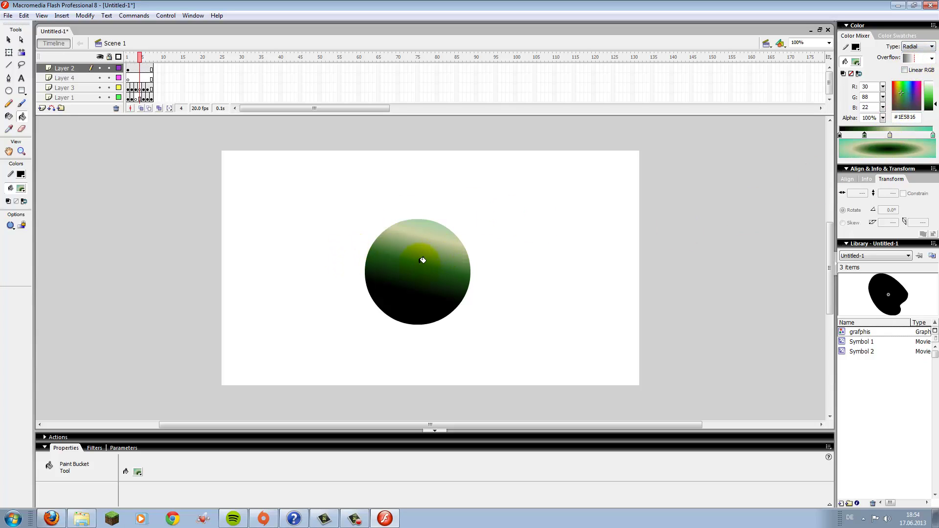
{"action": "left_click", "coordinate": [420, 268]}
{"action": "left_click", "coordinate": [409, 235]}
{"action": "left_click", "coordinate": [430, 308]}
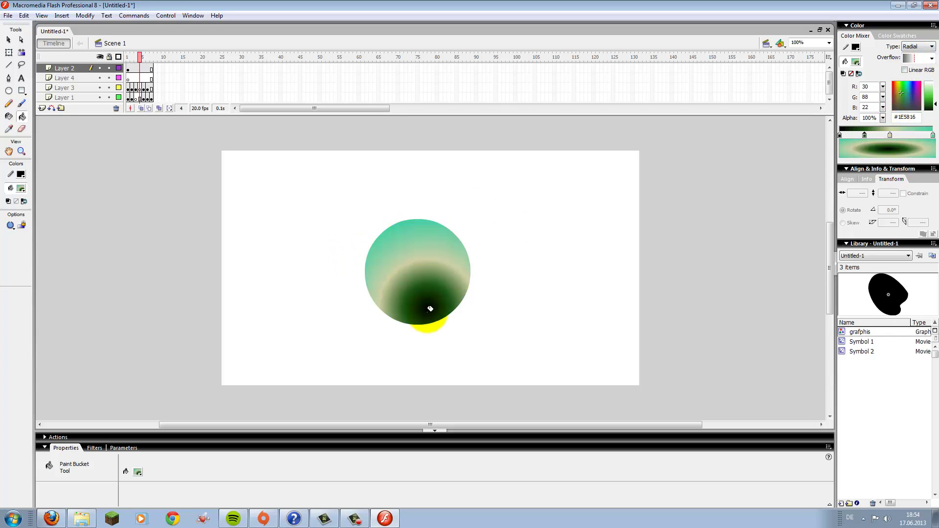
Step: Reapply the radial gradient at different points of the circle, ending with its dark centre near the upper-right edge
{"action": "left_click", "coordinate": [420, 249]}
{"action": "left_click", "coordinate": [419, 269]}
{"action": "left_click", "coordinate": [419, 211]}
{"action": "left_click", "coordinate": [415, 270]}
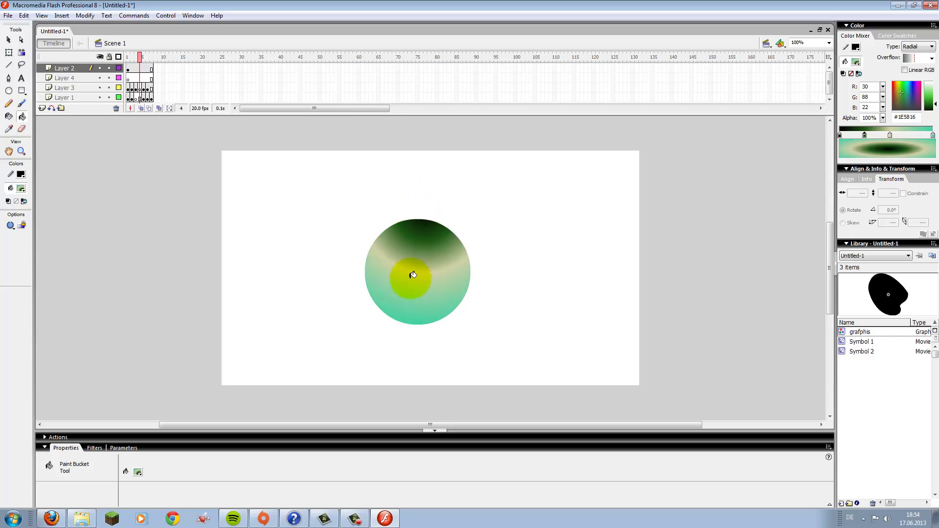
{"action": "left_click", "coordinate": [416, 241]}
{"action": "left_click", "coordinate": [436, 205]}
{"action": "left_click", "coordinate": [413, 259]}
{"action": "left_click", "coordinate": [439, 207]}
{"action": "left_click", "coordinate": [420, 253]}
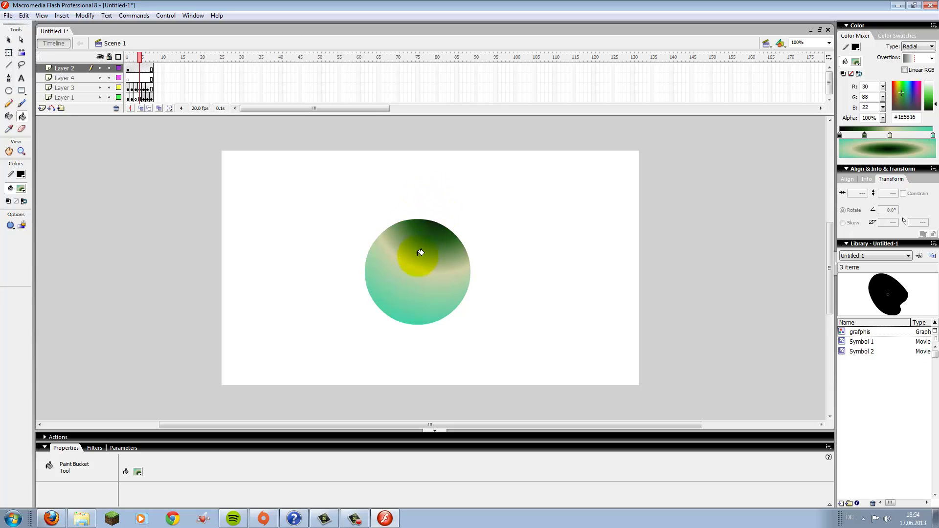
Step: Scale the circle proportionally to 61.1% with Free Transform and move it down to the stage's bottom edge
{"action": "left_click", "coordinate": [18, 45]}
{"action": "left_click_drag", "start_coordinate": [322, 218], "coordinate": [541, 352]}
{"action": "left_click_drag", "start_coordinate": [472, 217], "coordinate": [430, 261]}
{"action": "left_click", "coordinate": [401, 292]}
{"action": "left_click", "coordinate": [437, 344]}
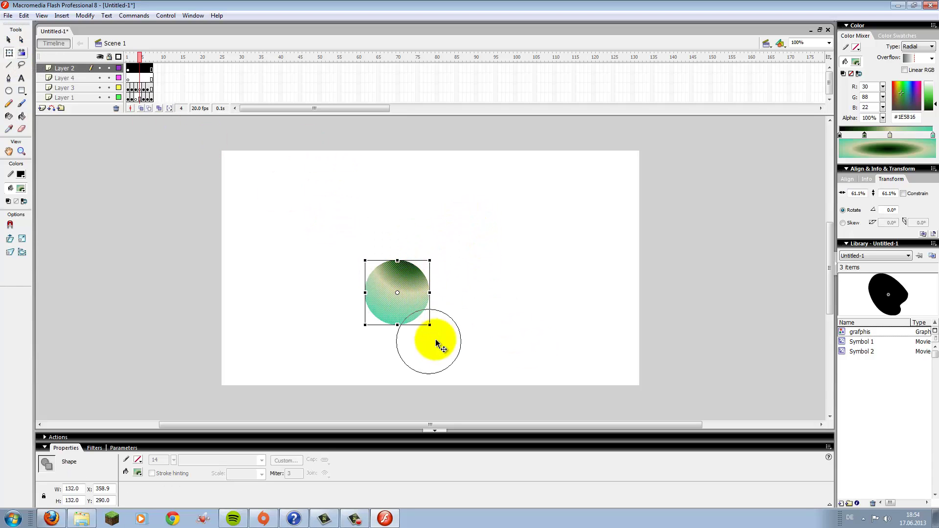
{"action": "left_click_drag", "start_coordinate": [423, 346], "coordinate": [422, 346]}
{"action": "left_click", "coordinate": [736, 131]}
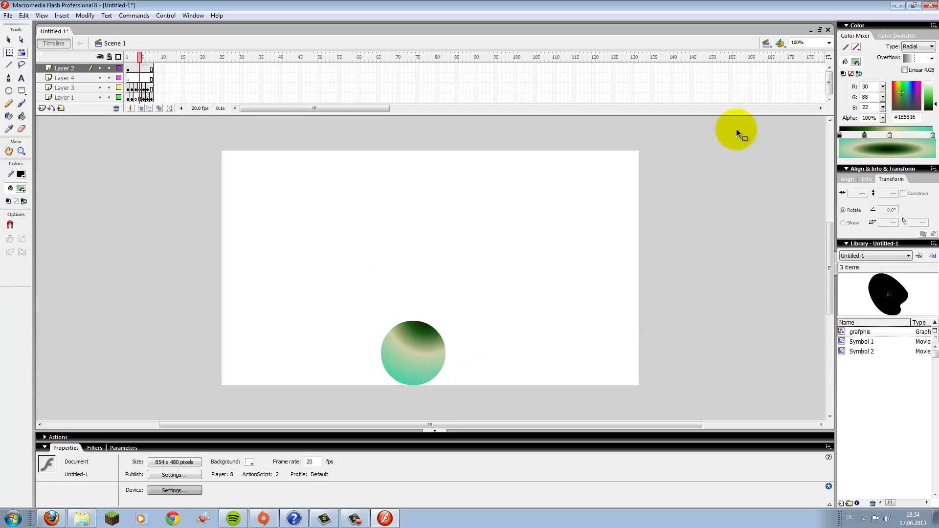
{"action": "left_click", "coordinate": [904, 36]}
{"action": "left_click", "coordinate": [854, 35]}
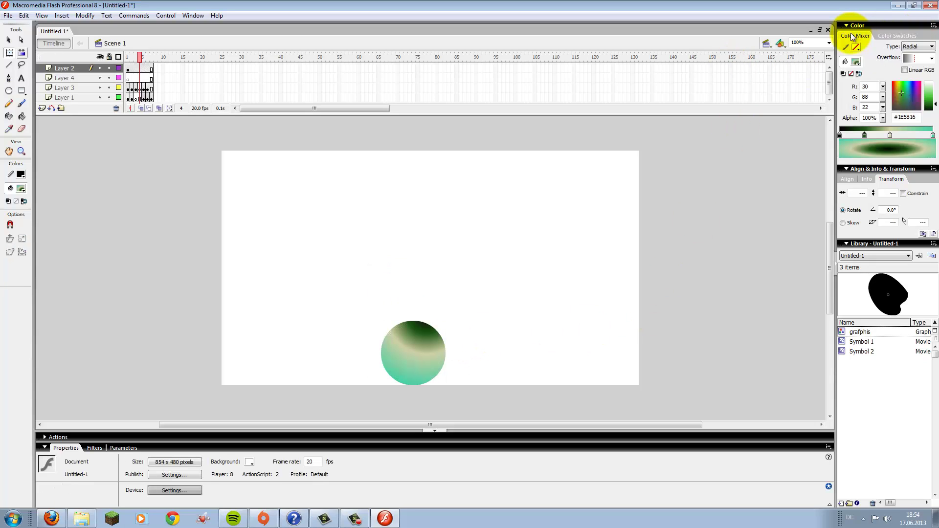
{"action": "left_click", "coordinate": [918, 46]}
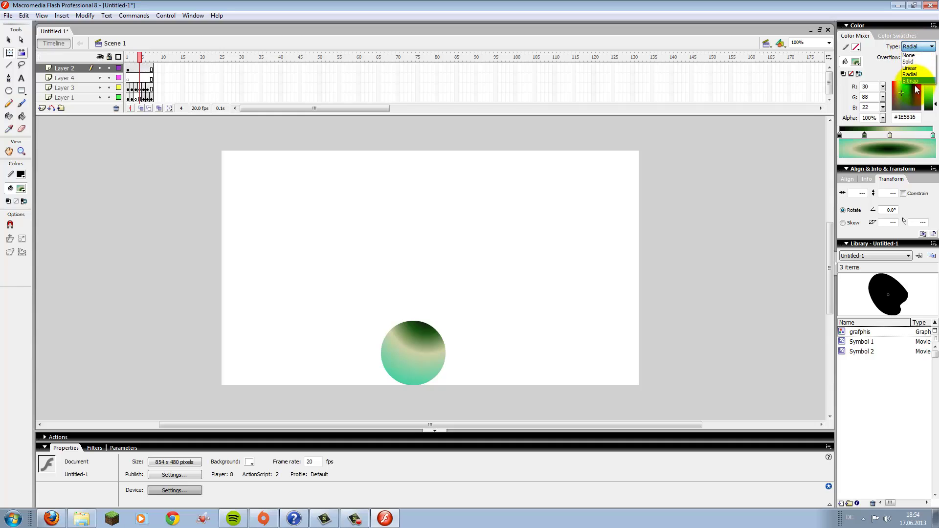
{"action": "left_click", "coordinate": [913, 86]}
{"action": "left_click", "coordinate": [918, 47]}
{"action": "left_click", "coordinate": [905, 81]}
{"action": "double_click", "coordinate": [537, 303]}
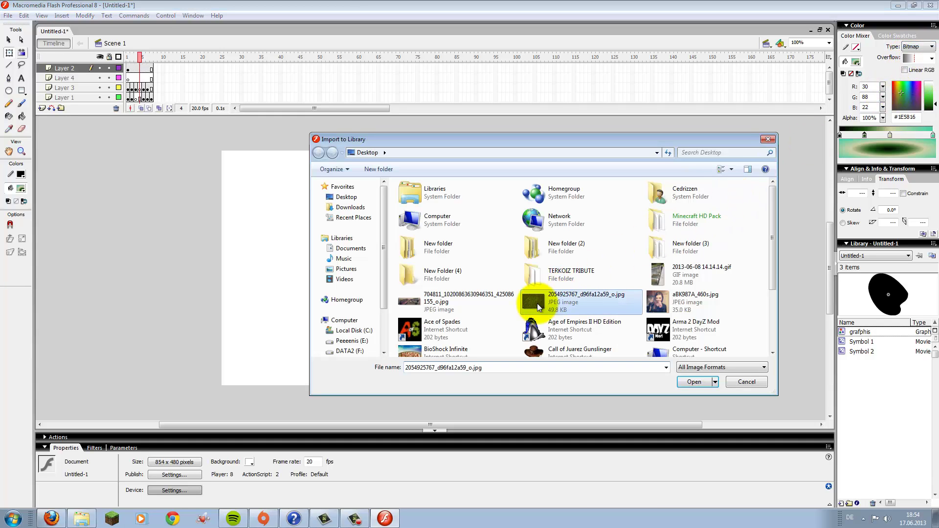
{"action": "left_click", "coordinate": [22, 117]}
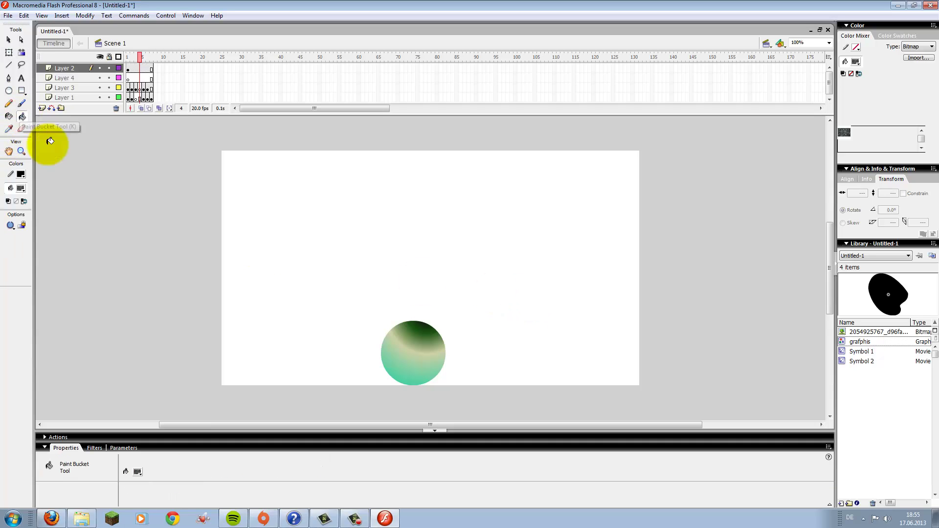
{"action": "left_click", "coordinate": [414, 351]}
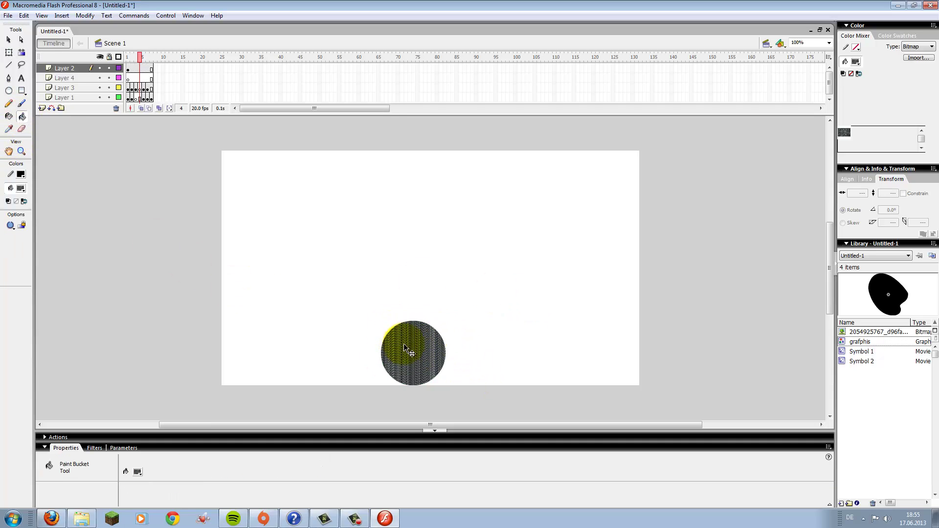
Step: Examine the tiled bitmap texture inside the circle up close
{"action": "left_click", "coordinate": [22, 149]}
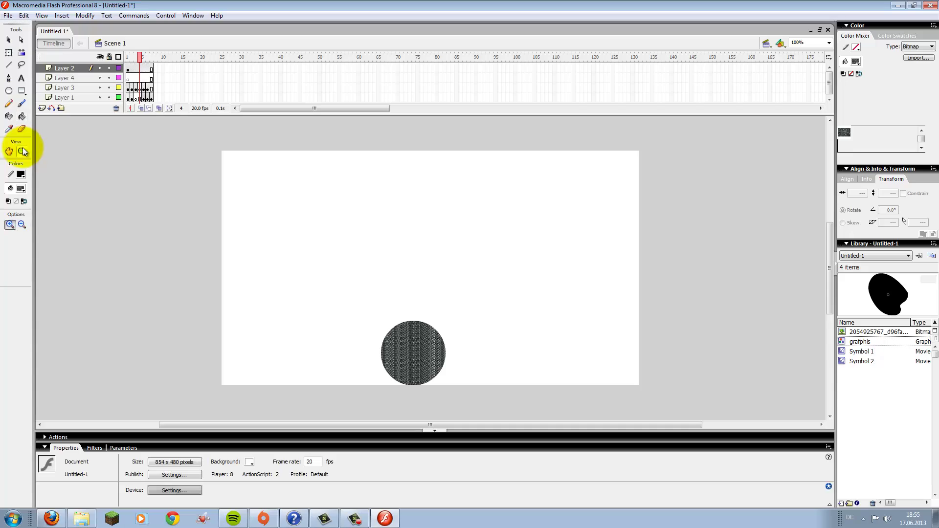
{"action": "left_click", "coordinate": [419, 352]}
{"action": "left_click", "coordinate": [440, 247]}
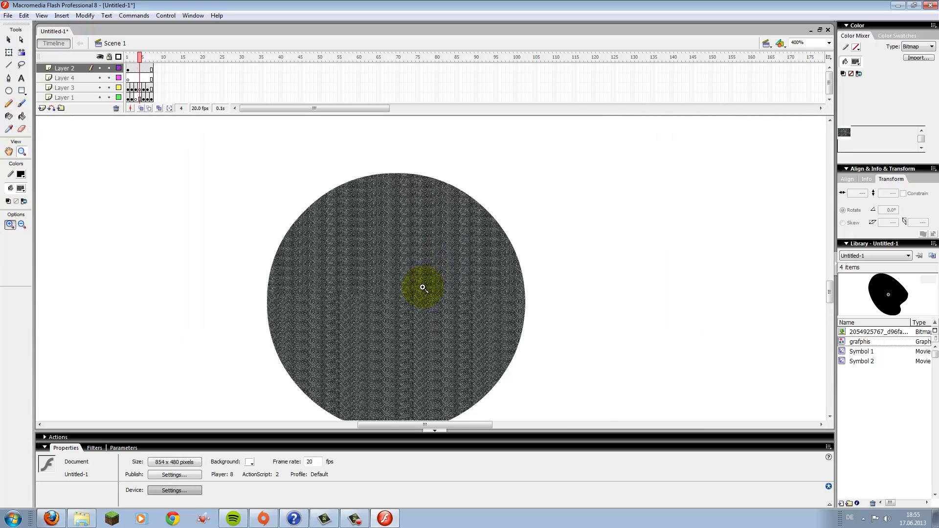
{"action": "left_click", "coordinate": [419, 281]}
{"action": "left_click", "coordinate": [385, 257]}
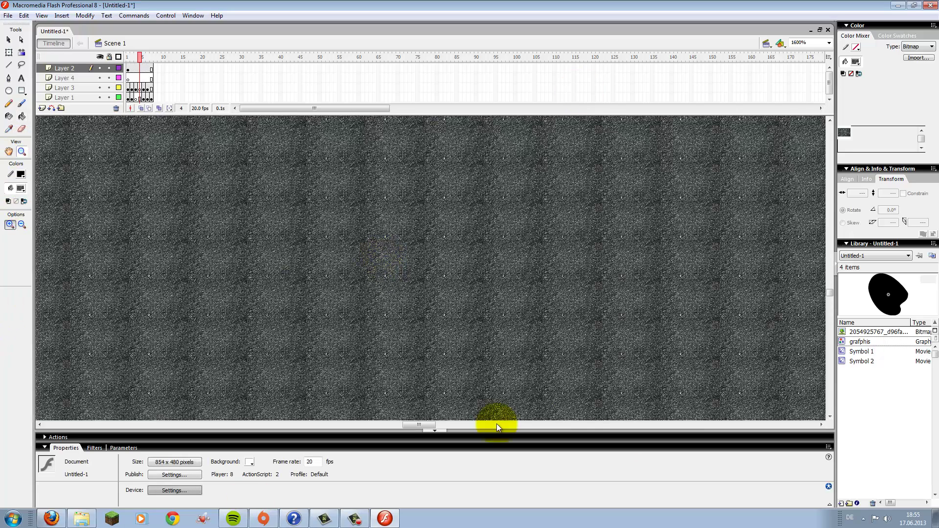
{"action": "left_click_drag", "start_coordinate": [420, 425], "coordinate": [407, 426]}
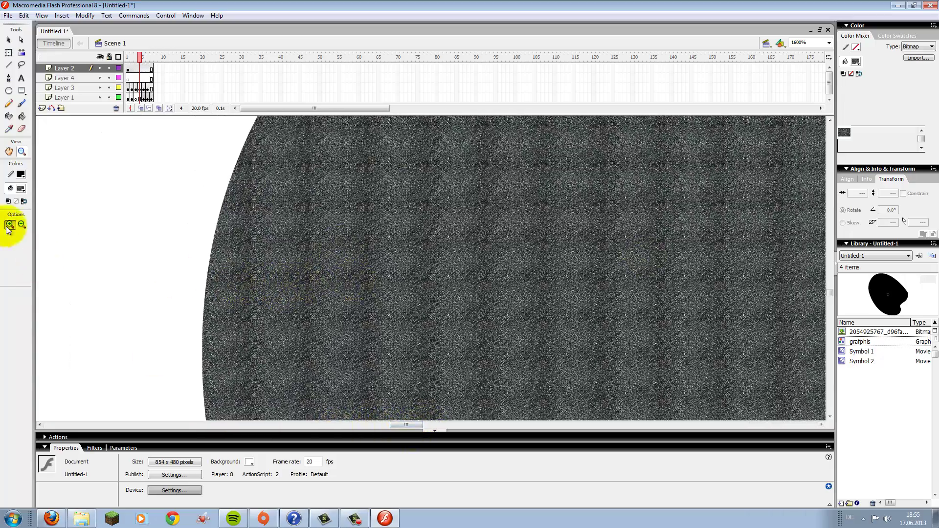
{"action": "left_click", "coordinate": [21, 225]}
{"action": "left_click", "coordinate": [551, 231]}
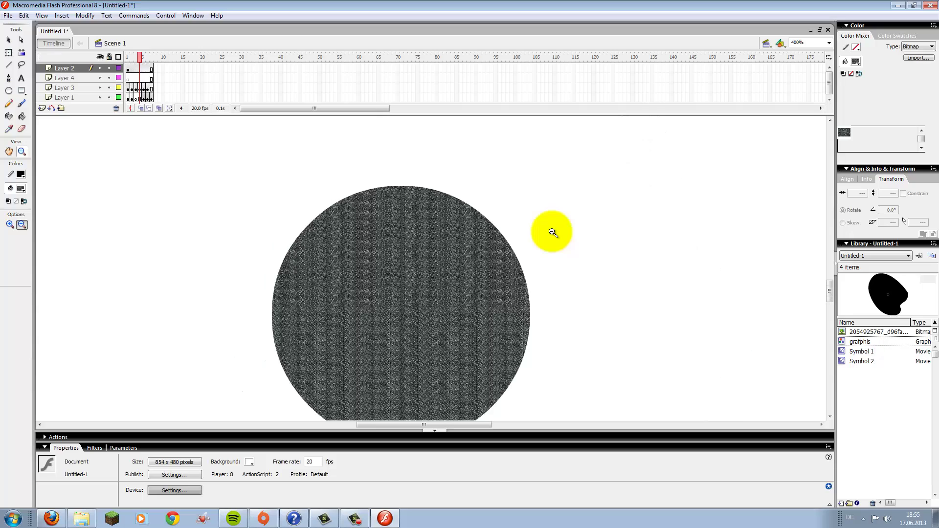
{"action": "left_click", "coordinate": [499, 232]}
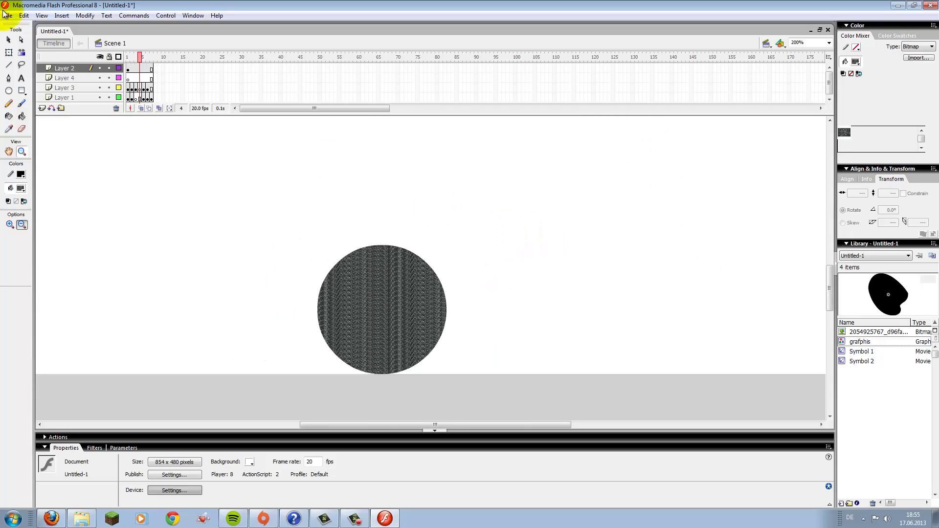
Step: Place the imported asphalt bitmap from the library on the stage, to the upper right of the circle, and delete it
{"action": "left_click", "coordinate": [8, 41]}
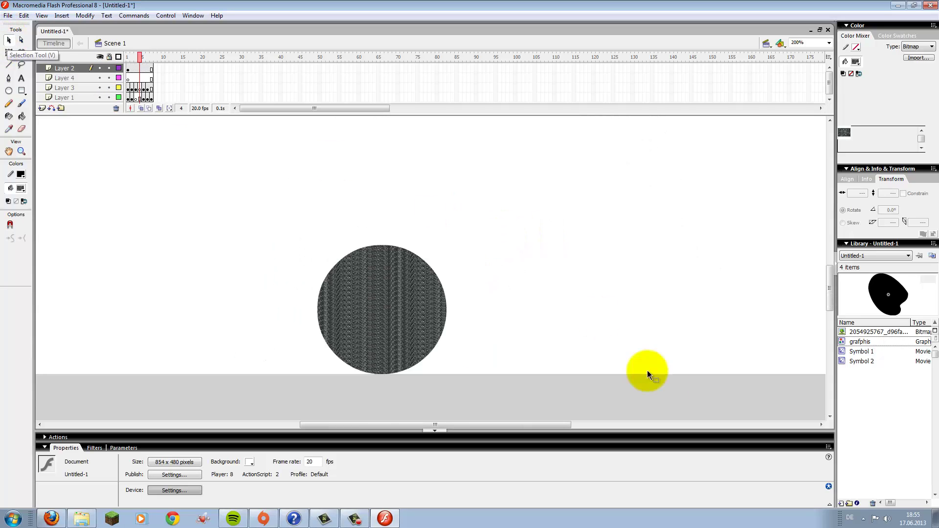
{"action": "left_click", "coordinate": [863, 353]}
{"action": "left_click", "coordinate": [862, 343]}
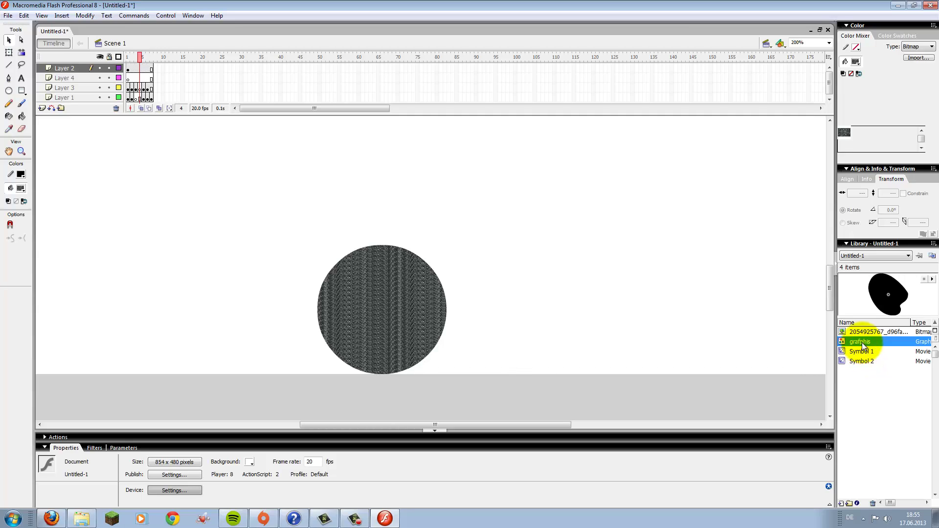
{"action": "left_click", "coordinate": [863, 332]}
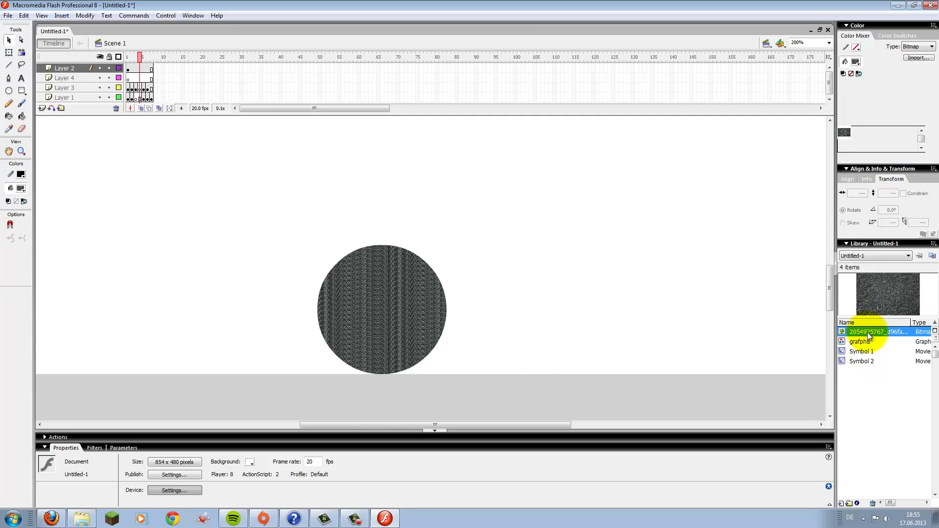
{"action": "left_click_drag", "start_coordinate": [867, 333], "coordinate": [581, 239]}
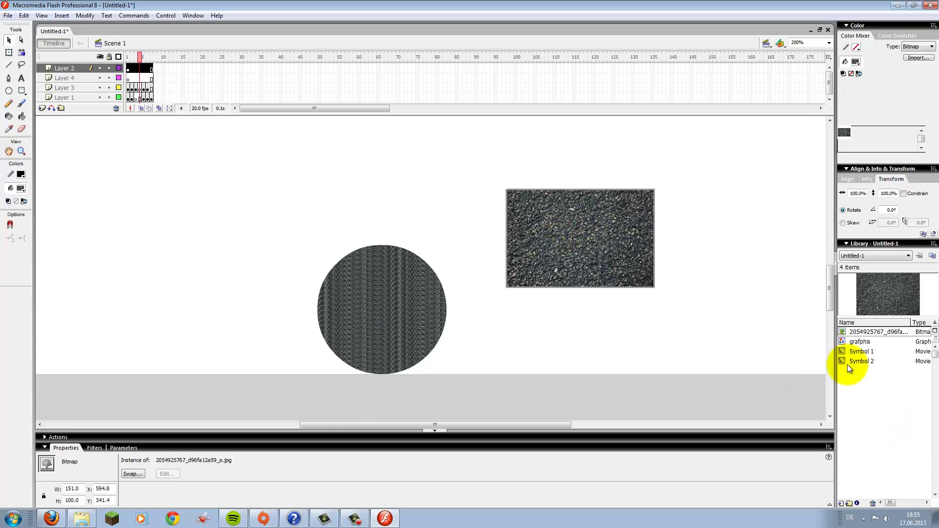
{"action": "key", "text": "Delete"}
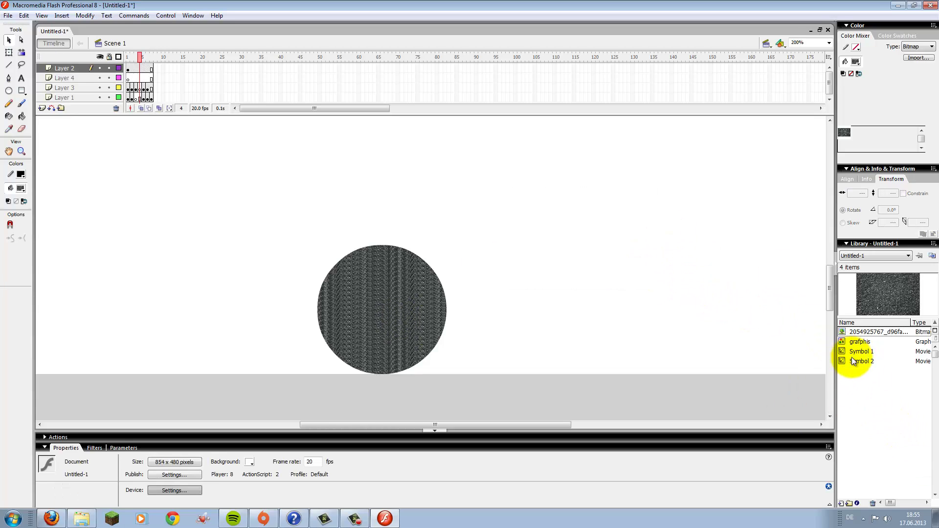
Step: Place instances of grafphis, Symbol 1 and Symbol 2 from the library on the stage around the circle
{"action": "left_click", "coordinate": [860, 342]}
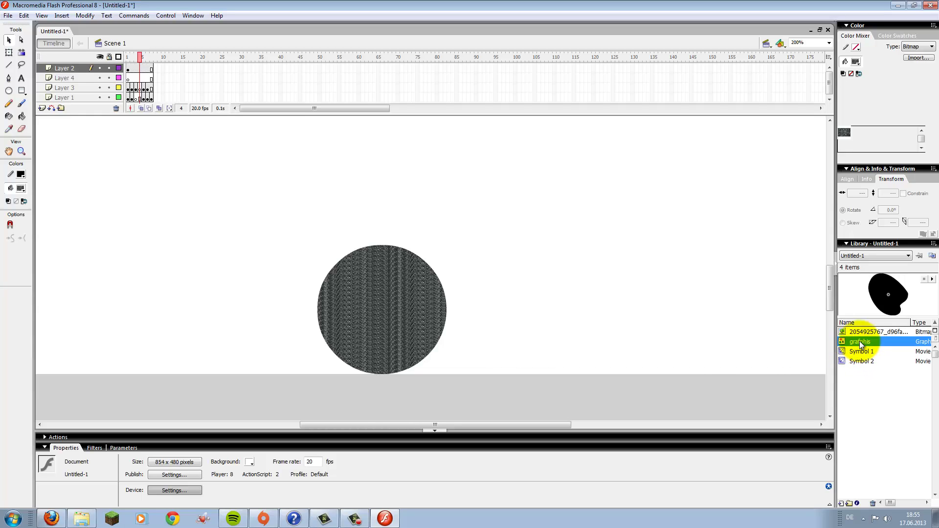
{"action": "left_click_drag", "start_coordinate": [860, 343], "coordinate": [649, 245]}
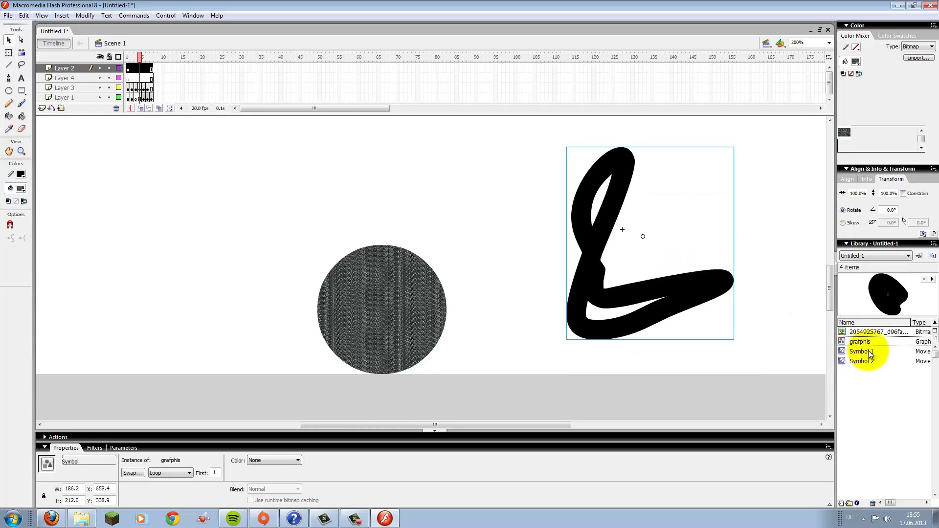
{"action": "left_click_drag", "start_coordinate": [866, 349], "coordinate": [545, 225]}
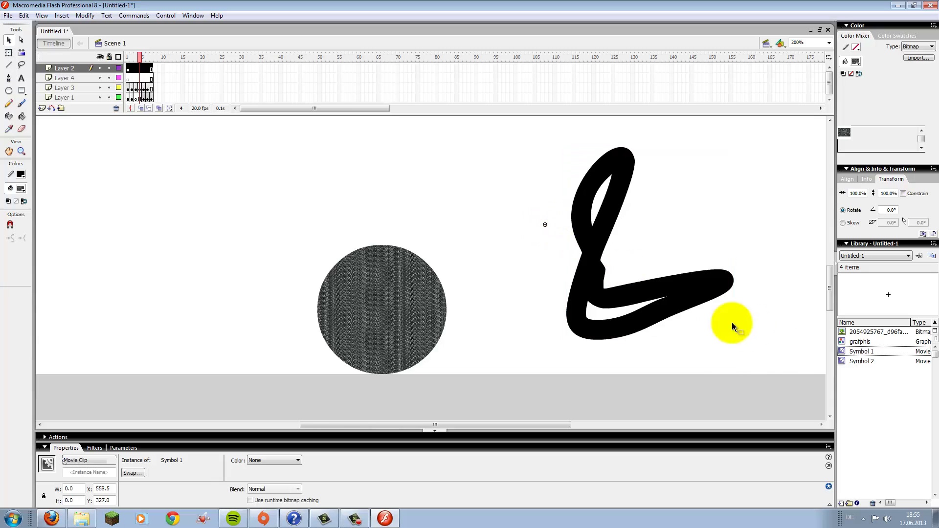
{"action": "left_click", "coordinate": [876, 362]}
{"action": "left_click_drag", "start_coordinate": [851, 360], "coordinate": [424, 206]}
Step: Remove the grafphis and Symbol 2 instances from the stage
{"action": "left_click", "coordinate": [560, 214]}
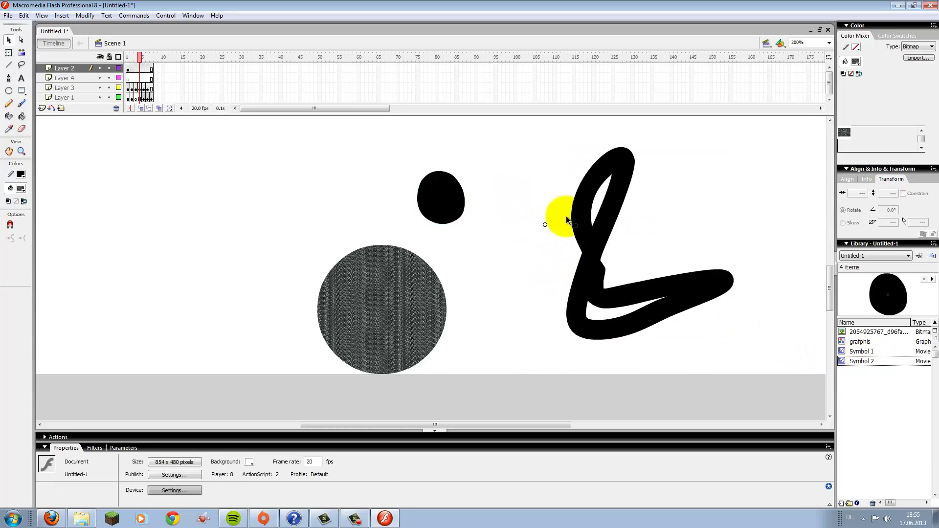
{"action": "key", "text": "ctrl+z"}
{"action": "left_click", "coordinate": [366, 268]}
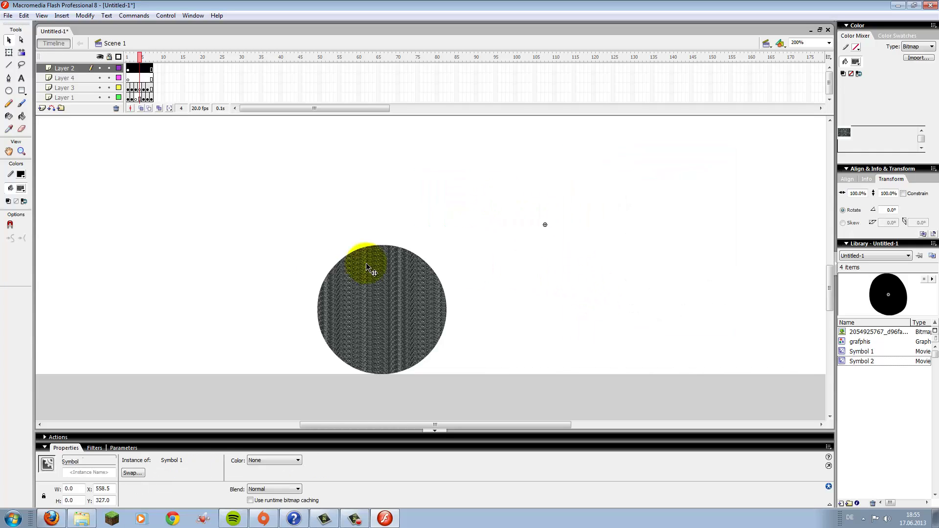
Step: Clear the textured circle and the Symbol 1 instance from the stage, and place a new Symbol 1 instance from the library
{"action": "key", "text": "Delete"}
{"action": "left_click", "coordinate": [859, 352]}
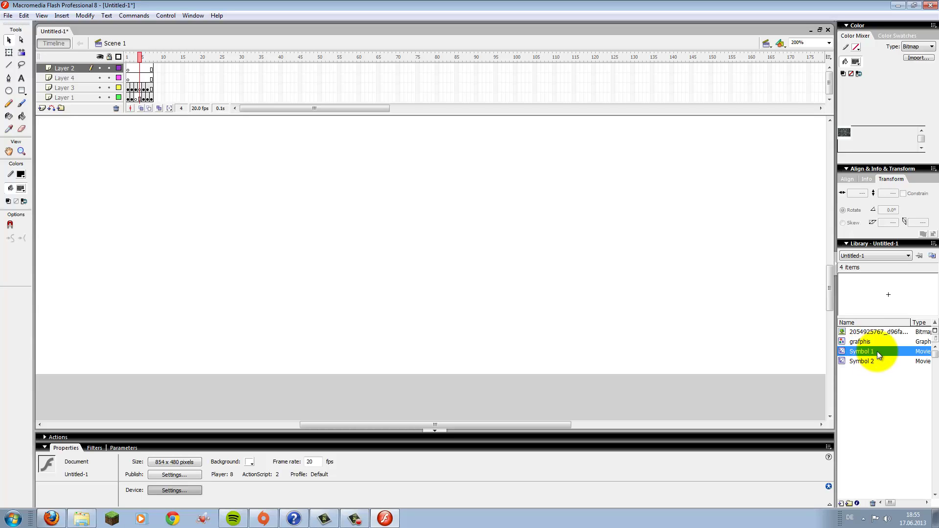
{"action": "left_click_drag", "start_coordinate": [877, 351], "coordinate": [507, 284]}
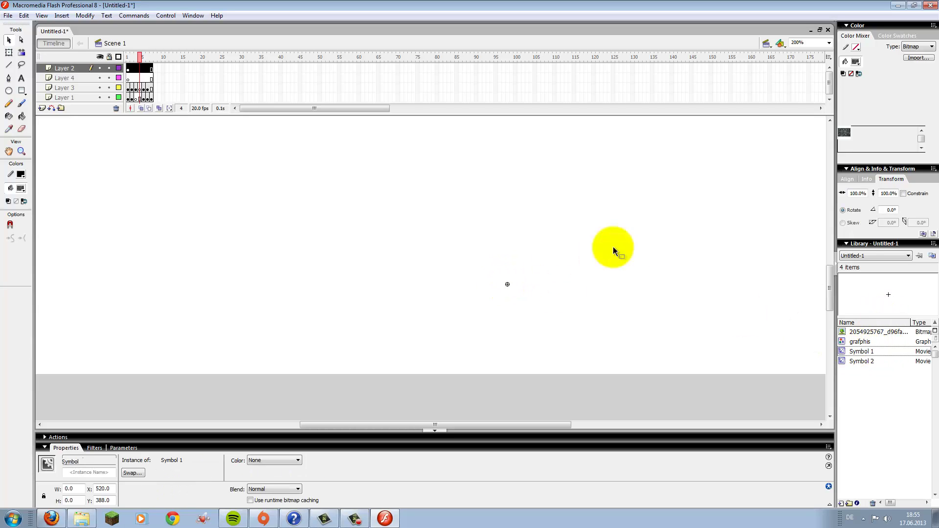
Step: Delete the Symbol 1 movie clip from the library
{"action": "left_click", "coordinate": [862, 351]}
{"action": "right_click", "coordinate": [862, 350]}
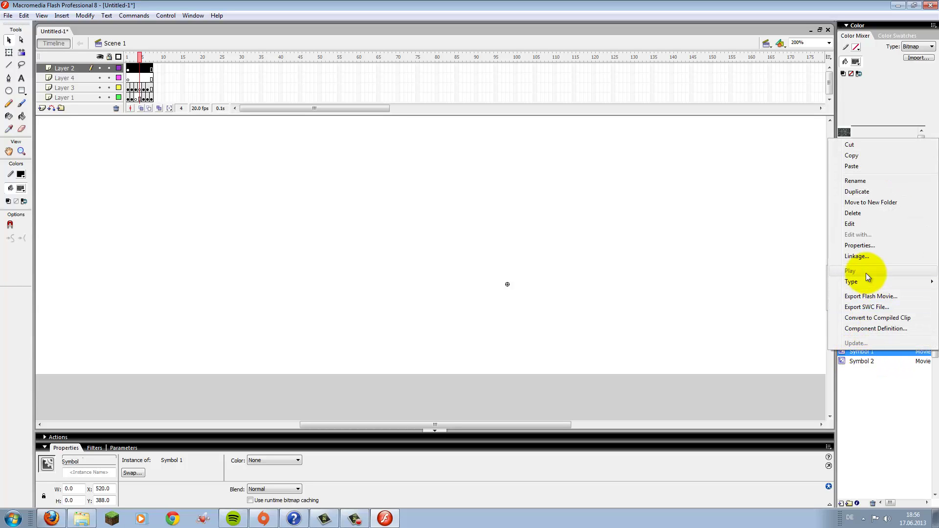
{"action": "left_click", "coordinate": [856, 214]}
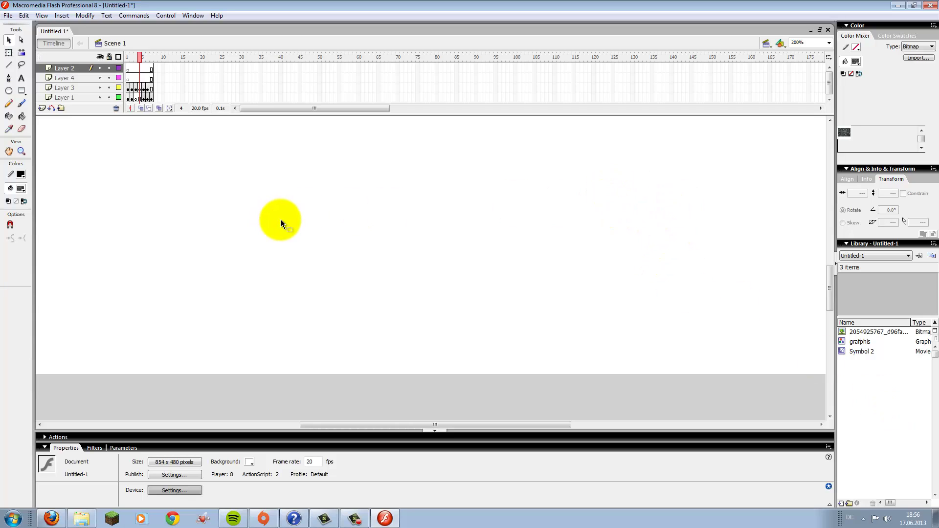
{"action": "left_click", "coordinate": [93, 448]}
{"action": "left_click", "coordinate": [114, 447]}
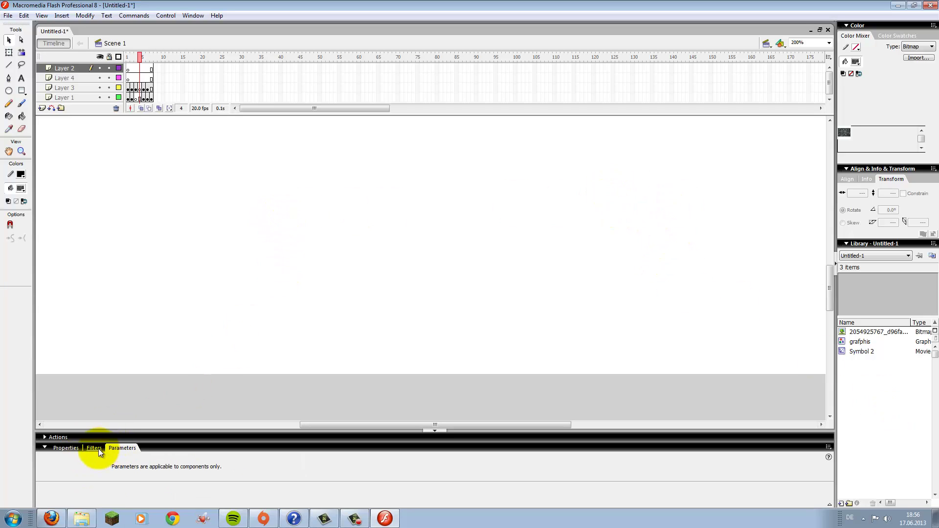
{"action": "left_click", "coordinate": [74, 448]}
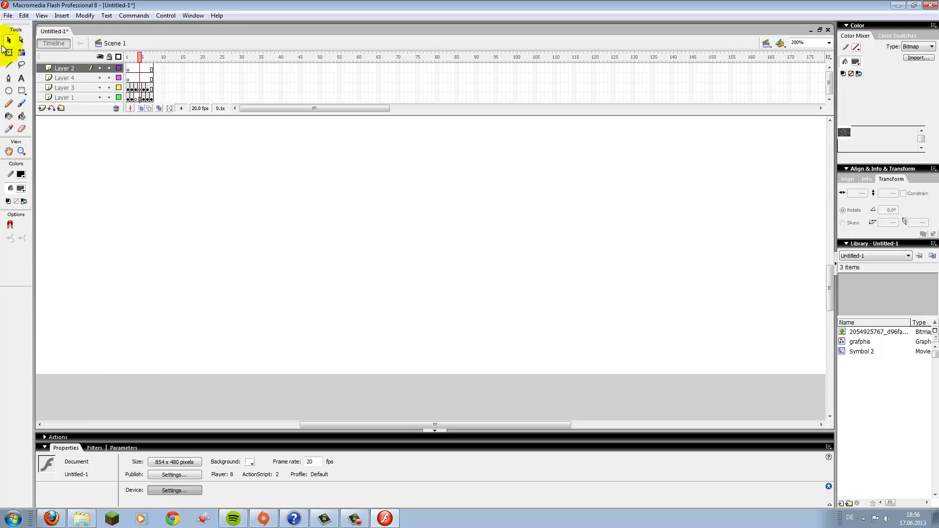